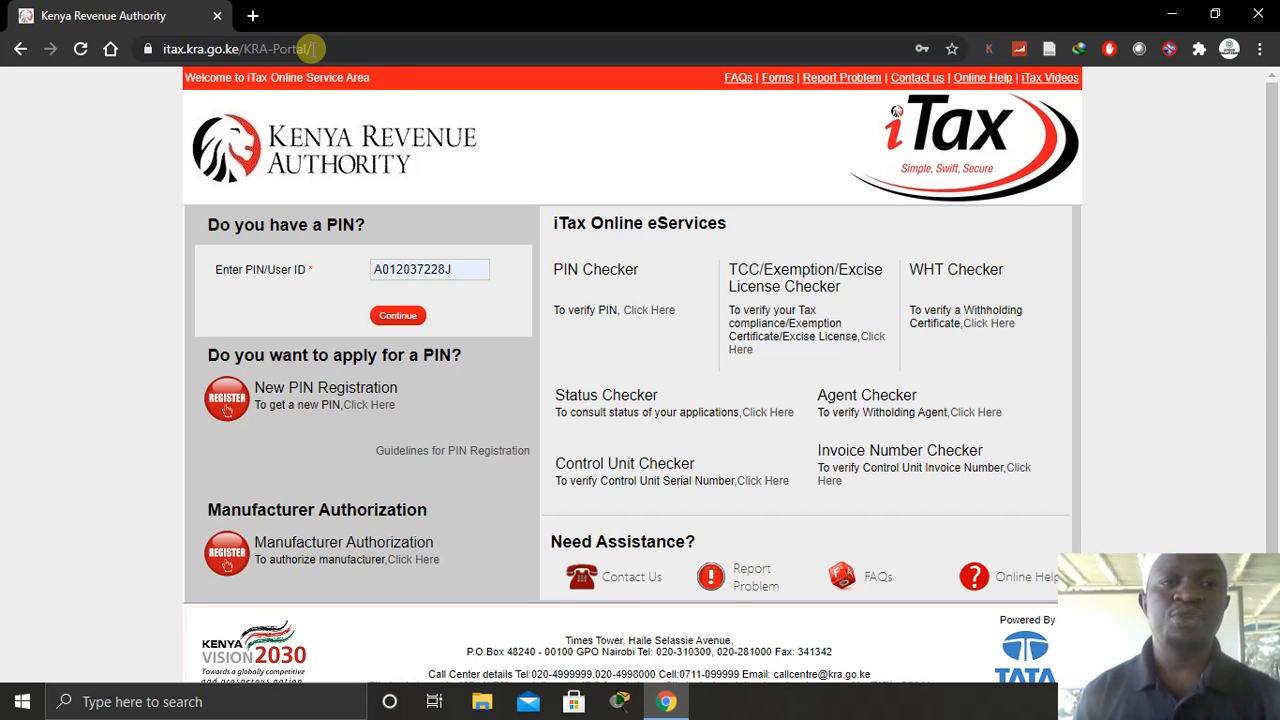
- Log in to iTax using the saved password and the security stamp answer 79
click(461, 269)
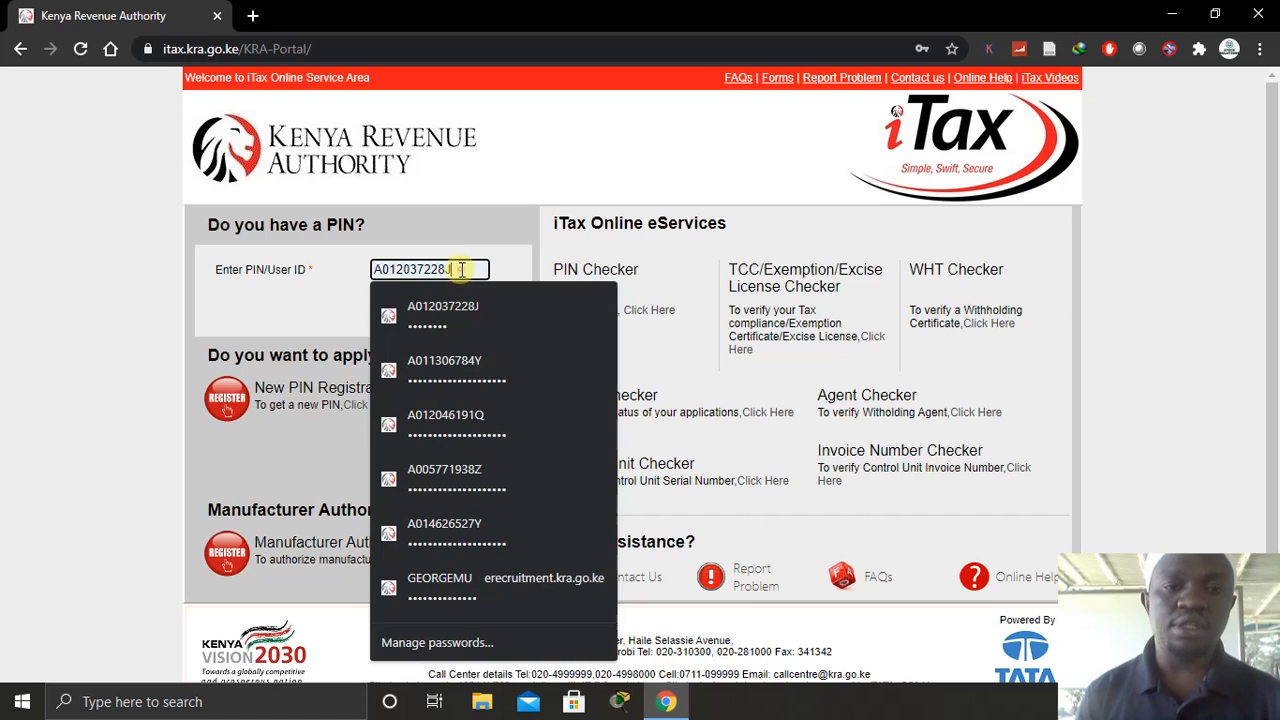
click(498, 228)
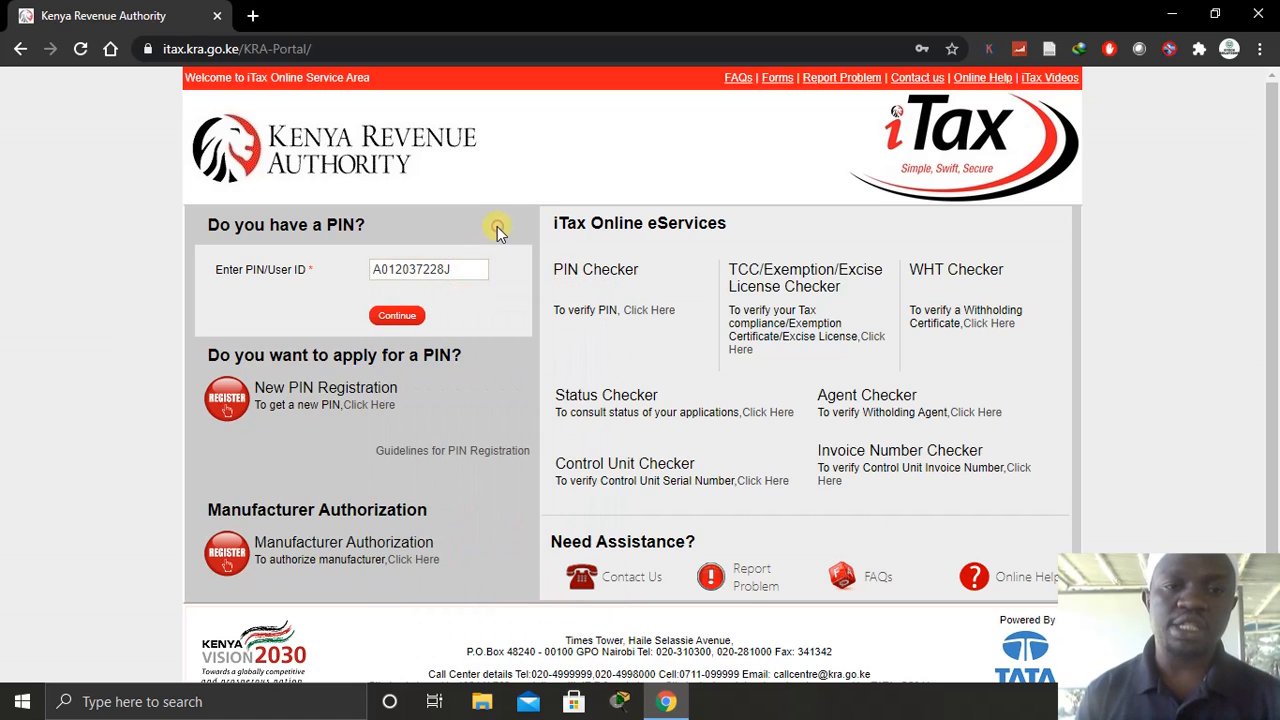
click(397, 316)
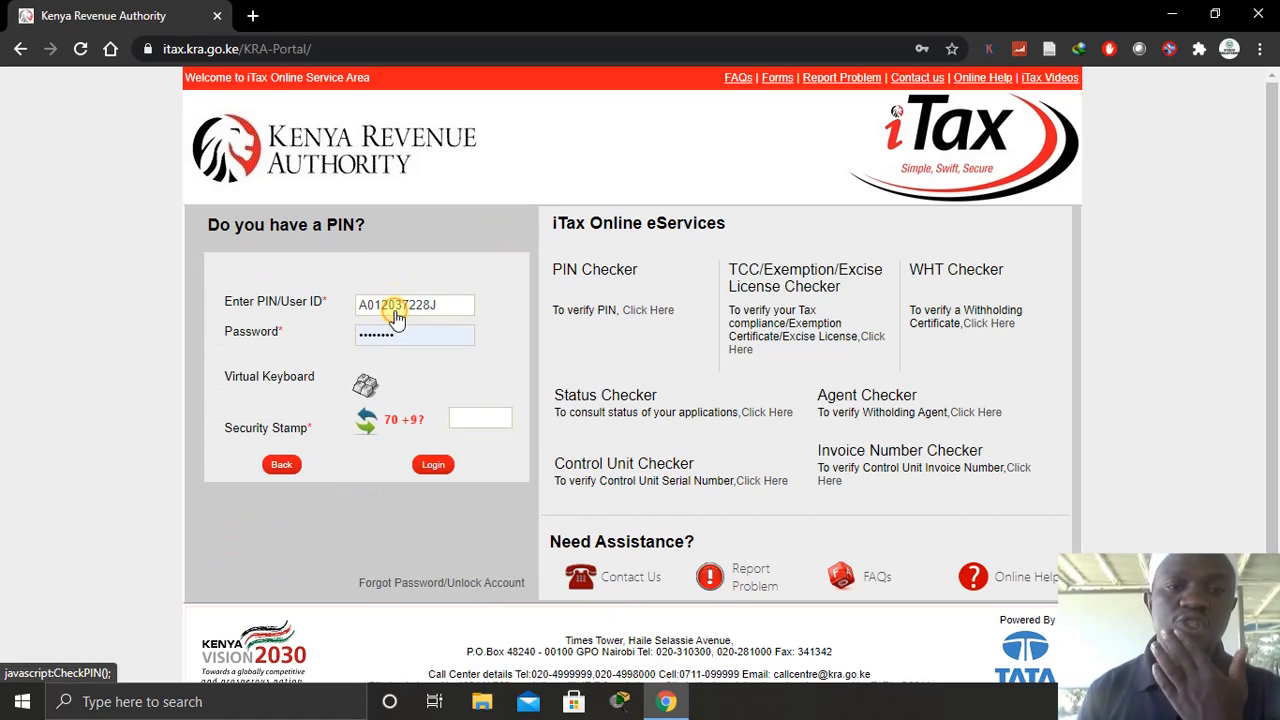
click(405, 336)
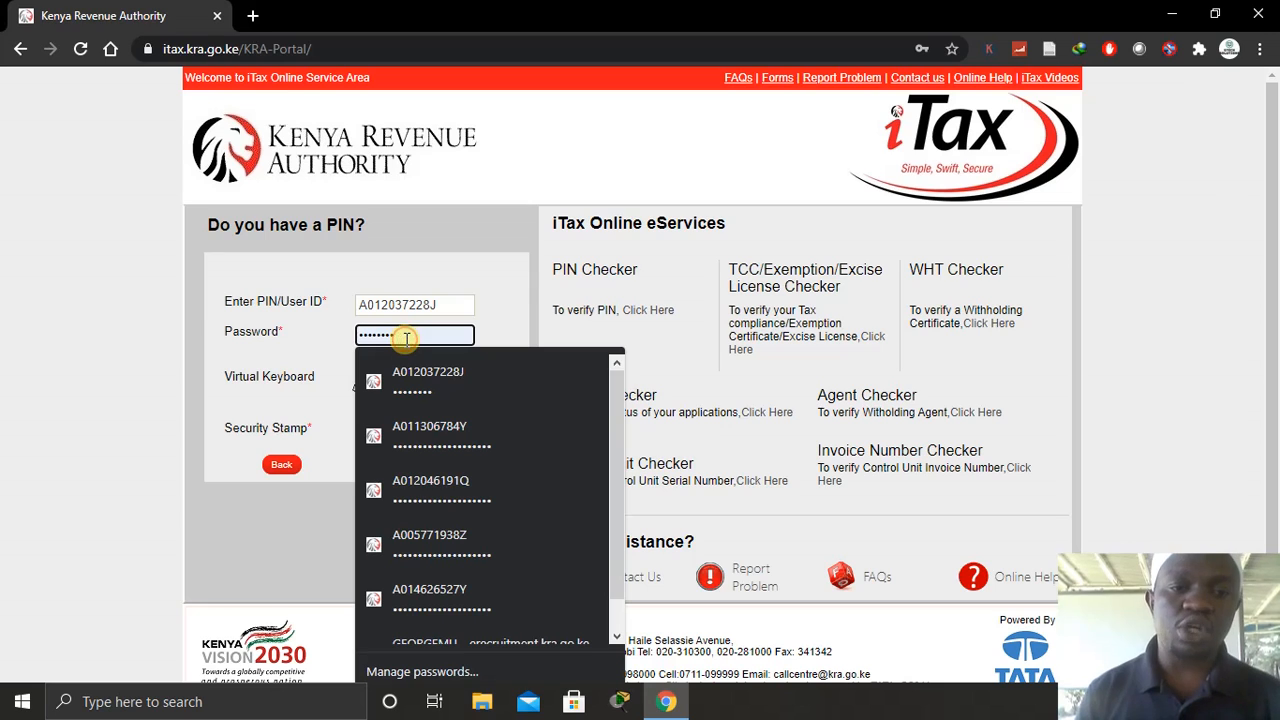
click(518, 299)
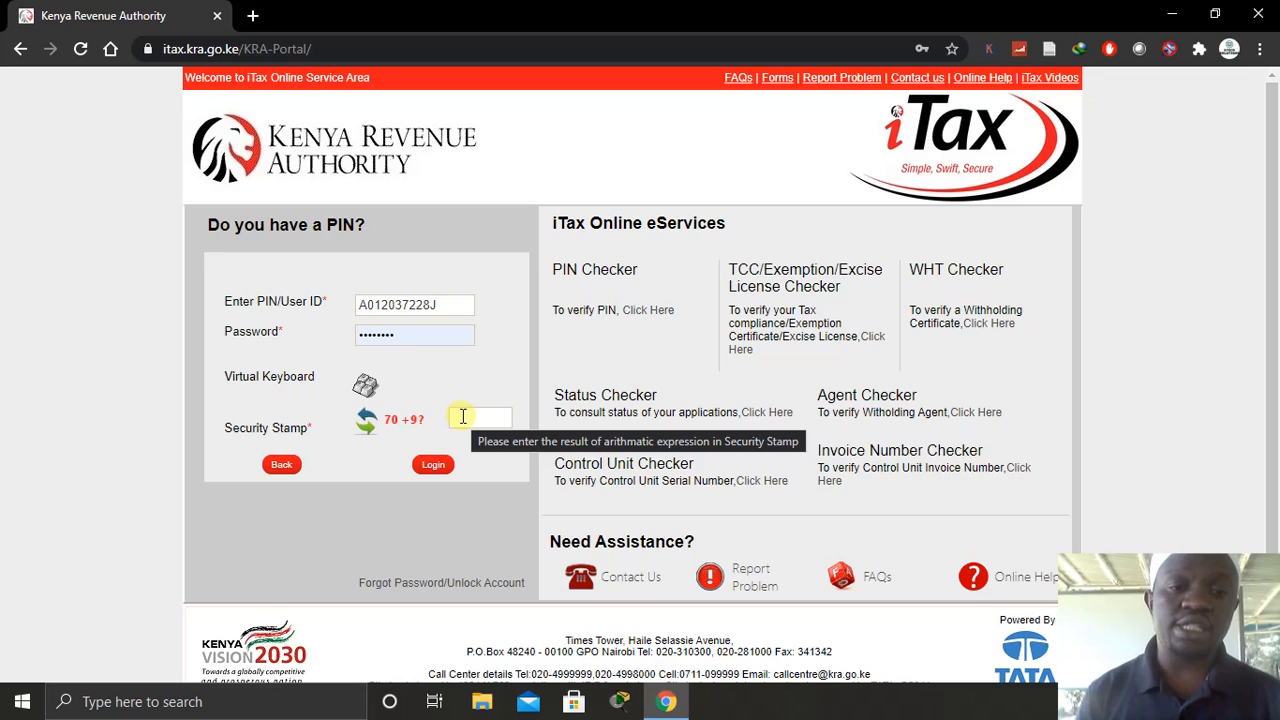
click(463, 416)
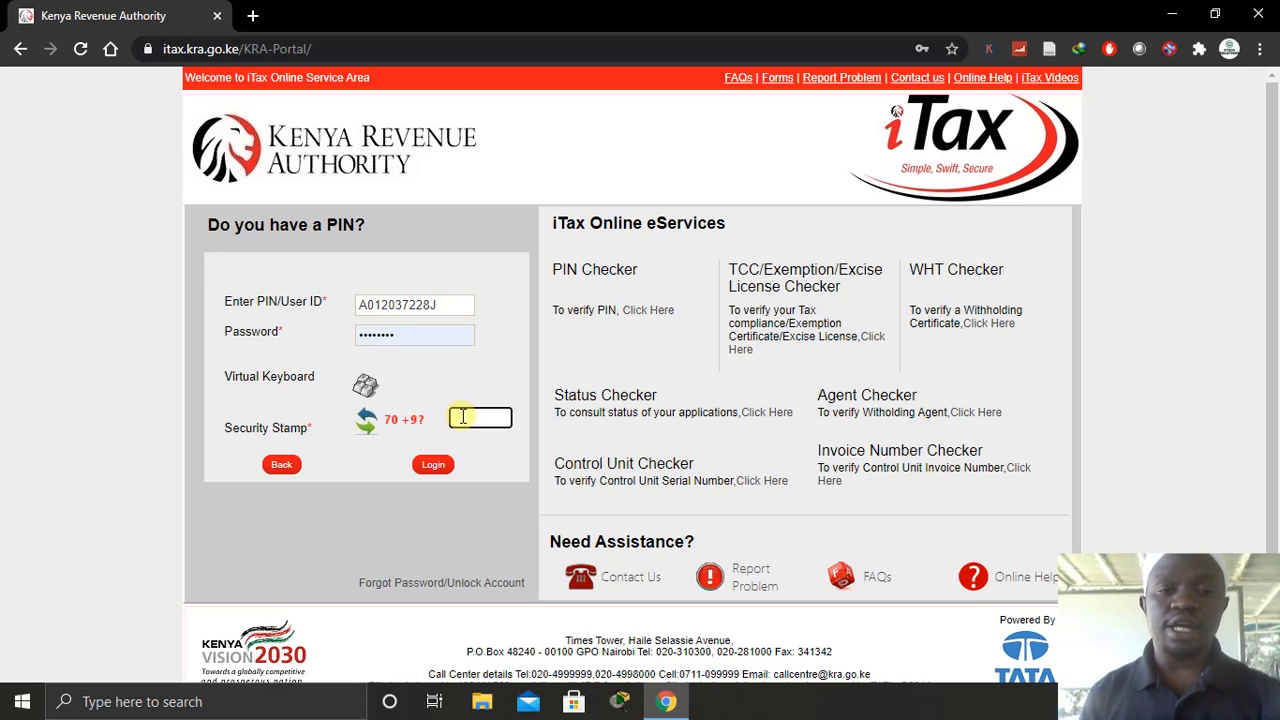
text(79)
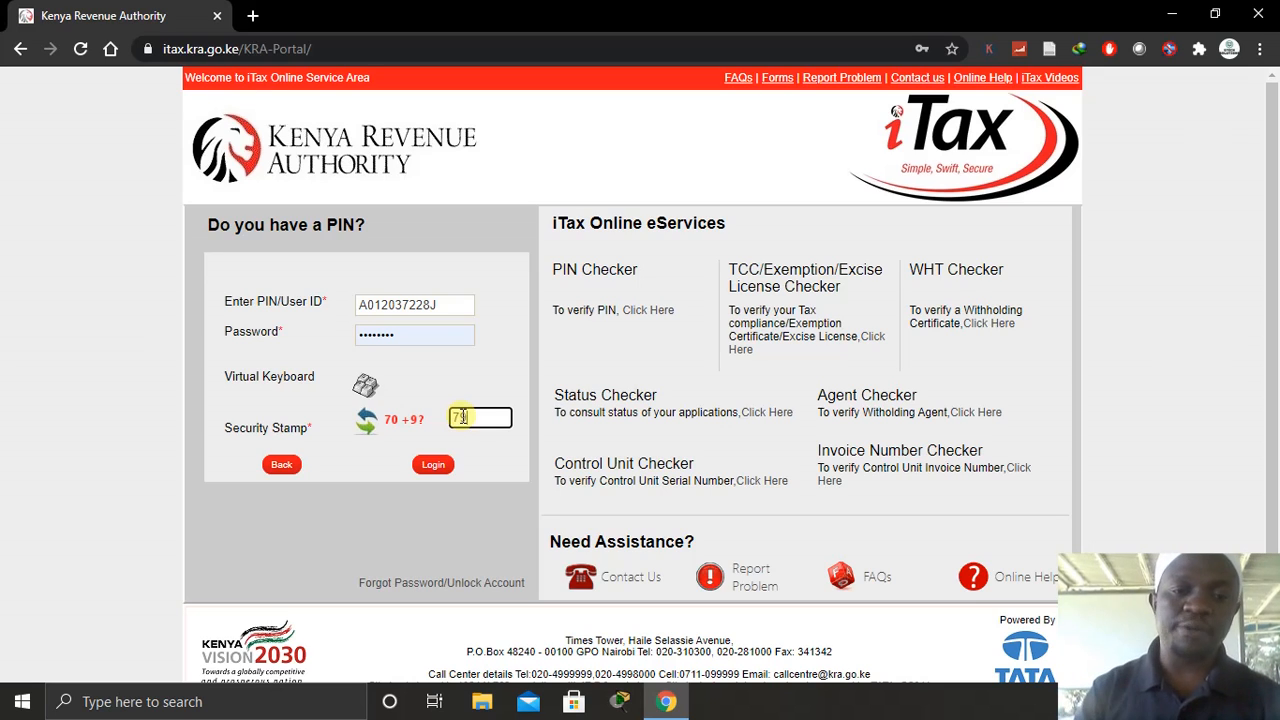
click(432, 466)
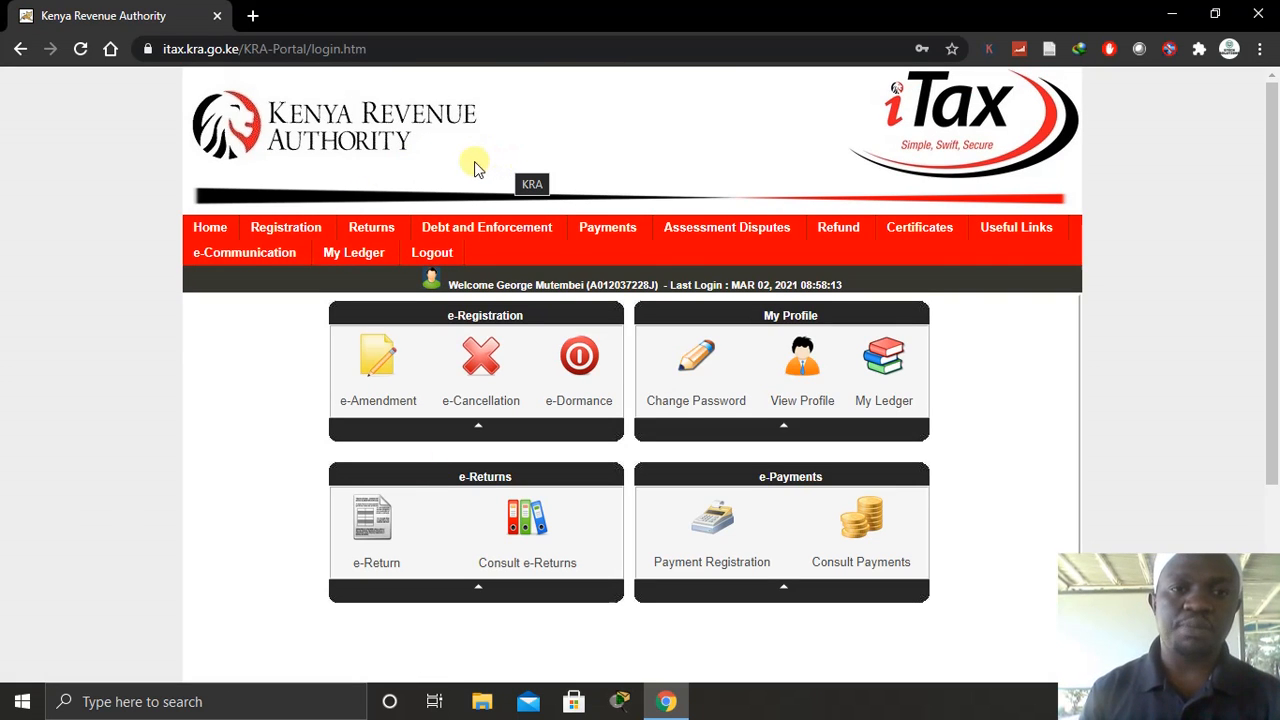
- Start a File Return for the Income Tax - Resident Individual obligation
mouse_move(372, 228)
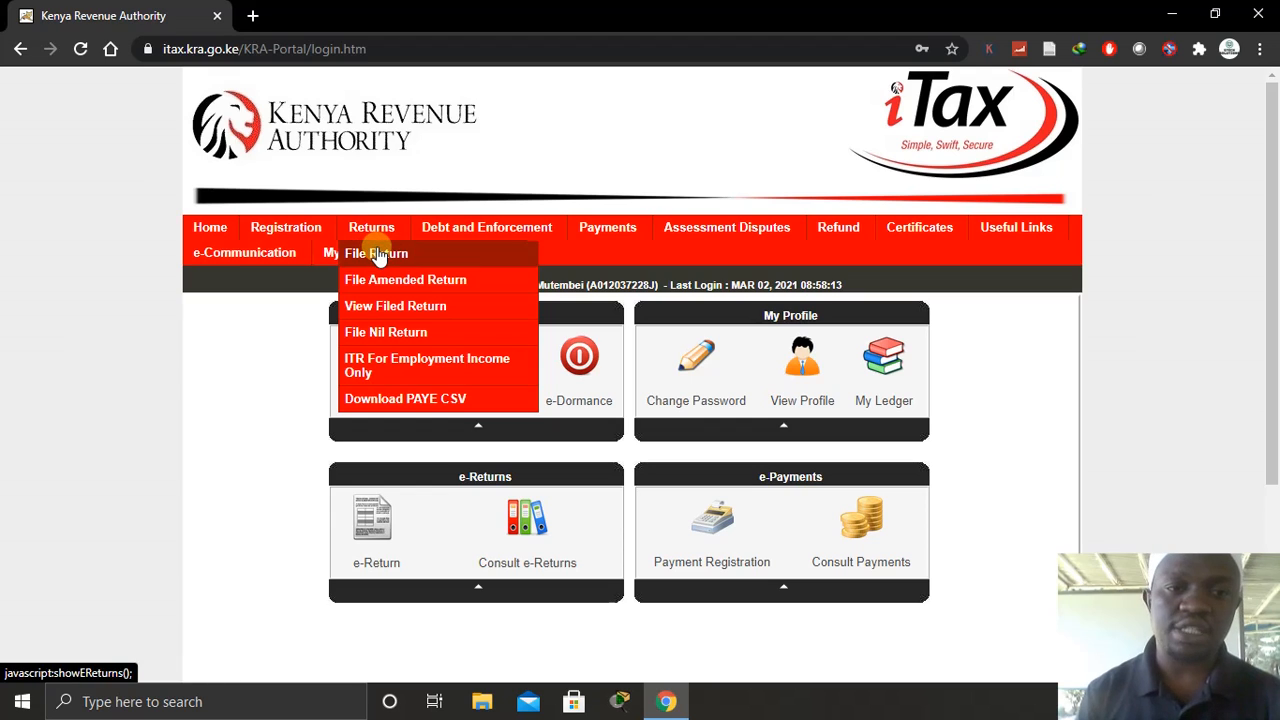
click(378, 255)
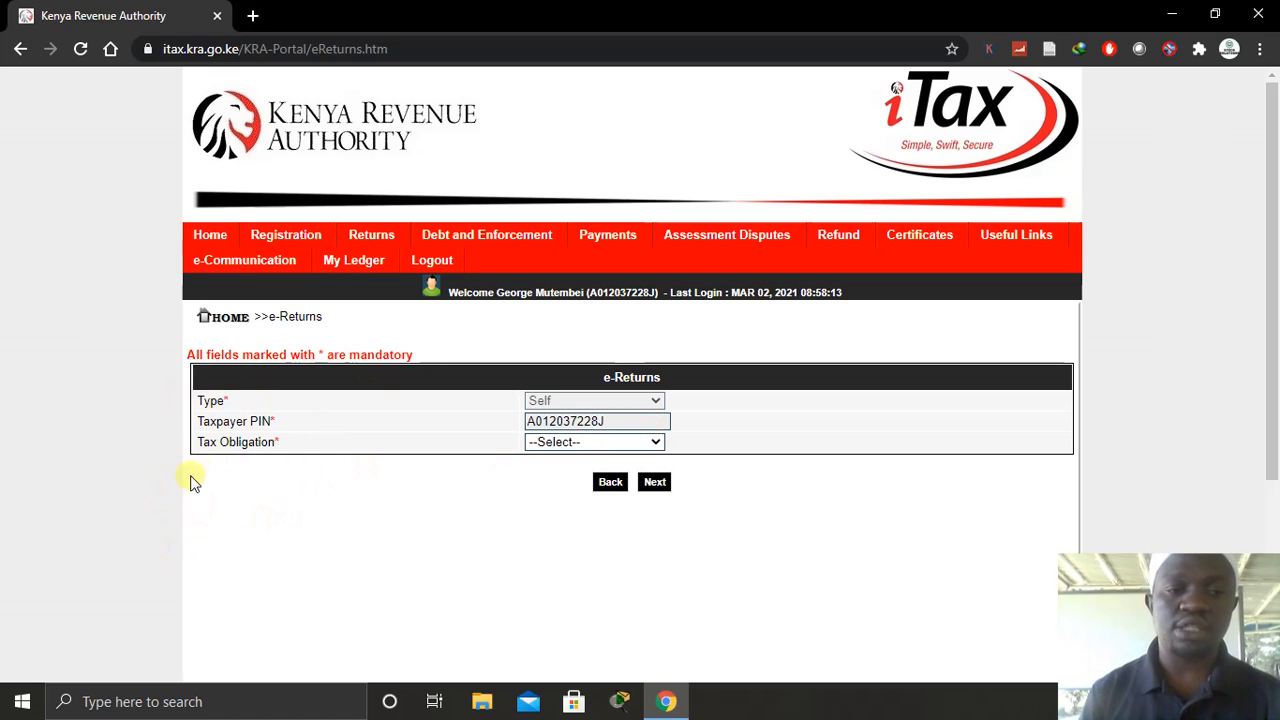
click(630, 444)
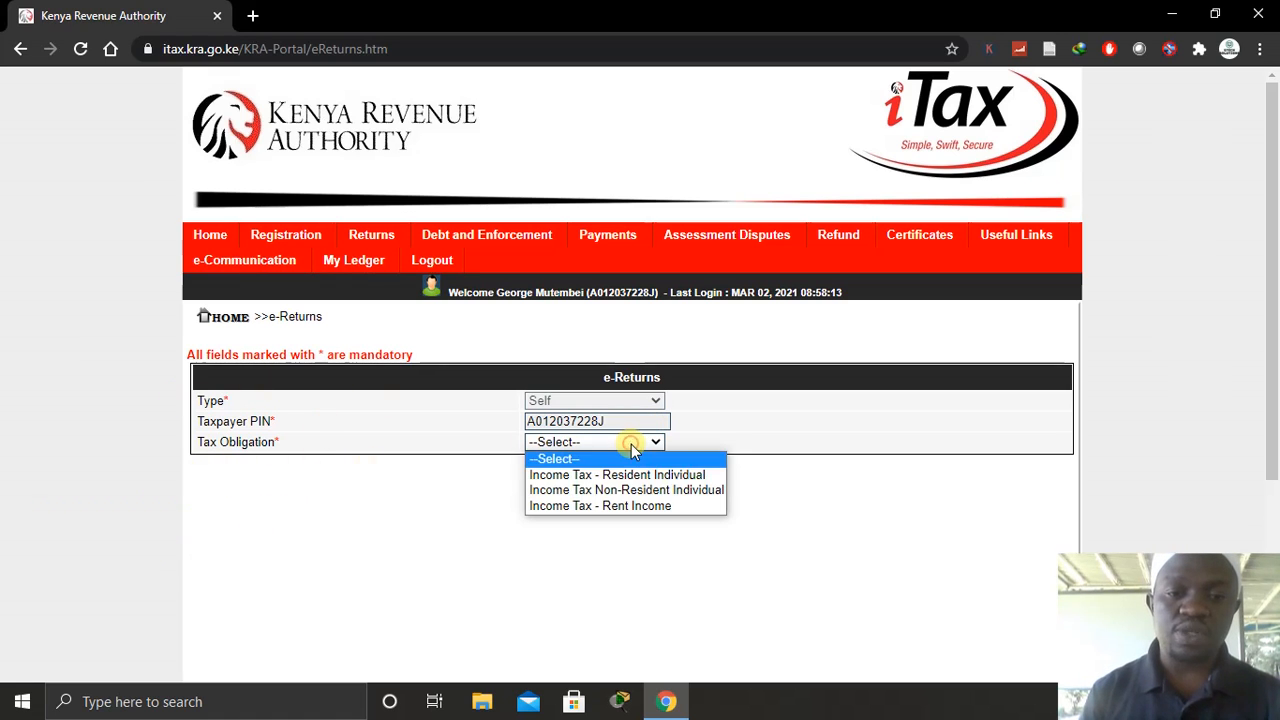
click(573, 476)
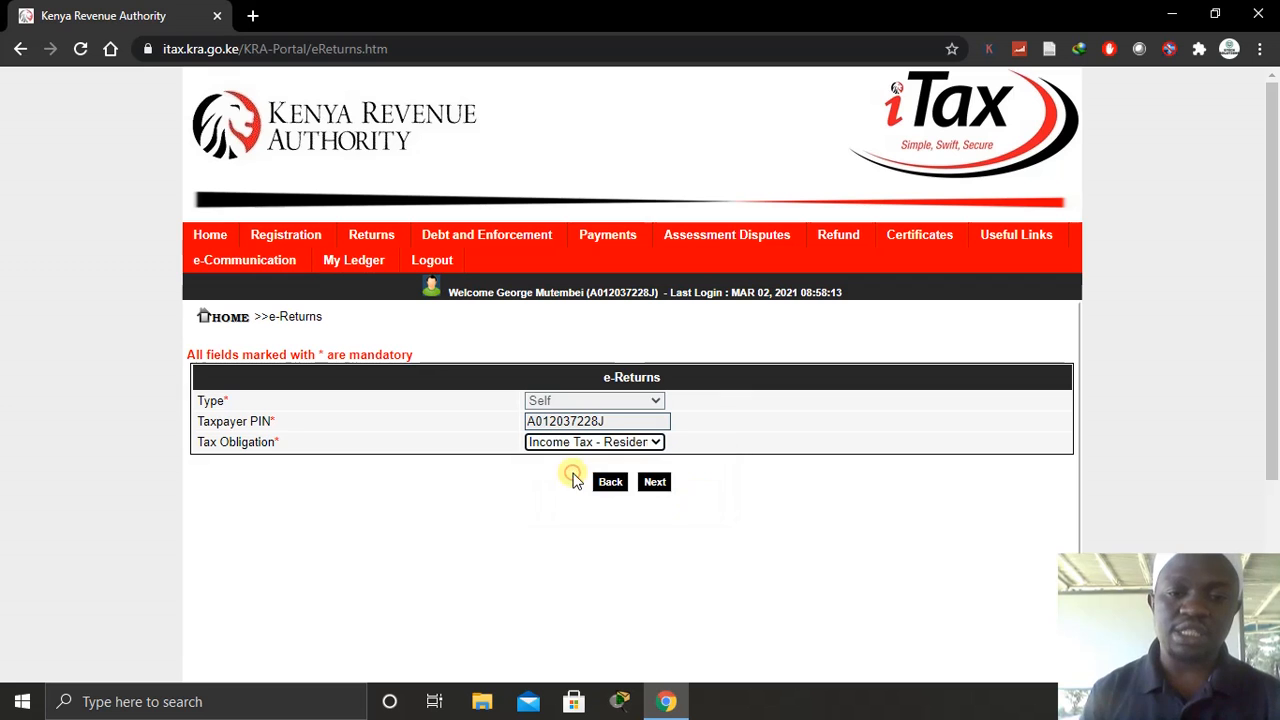
click(654, 483)
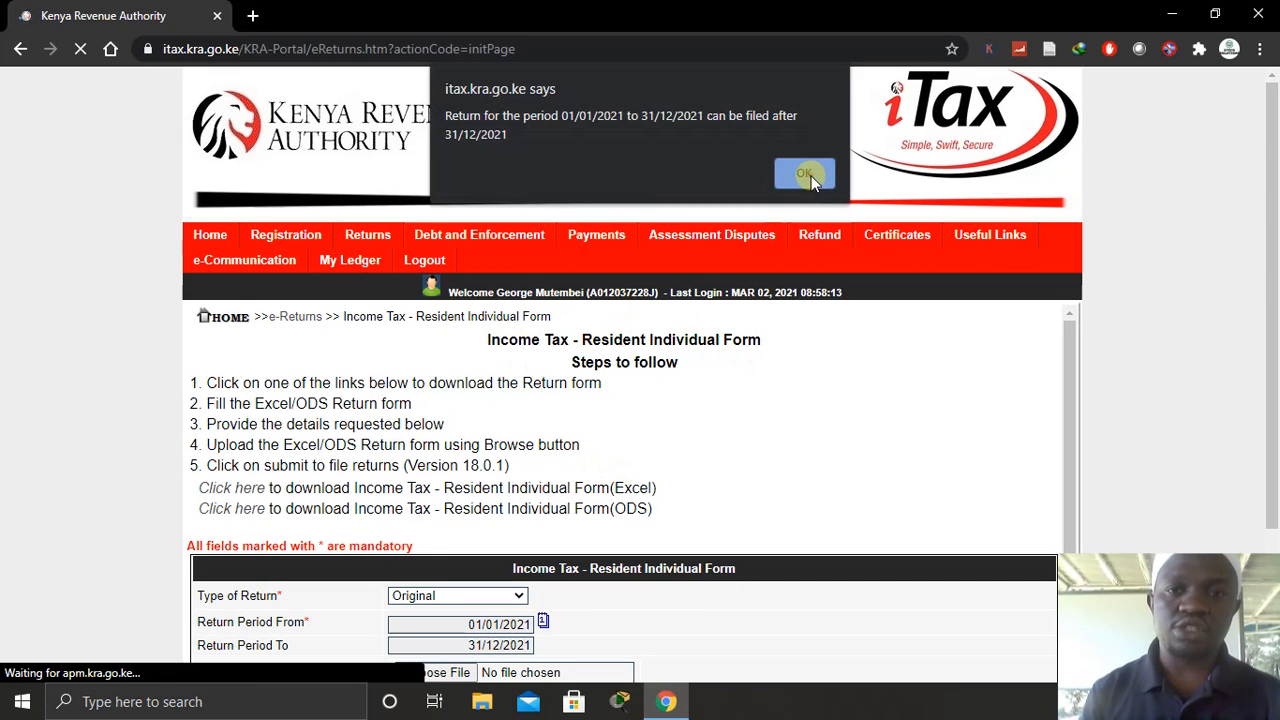
- Download the Excel return form IT1_Individual_Resident_Return_XLS.zip and minimise the browser
click(811, 176)
scroll(666, 386, down, 1)
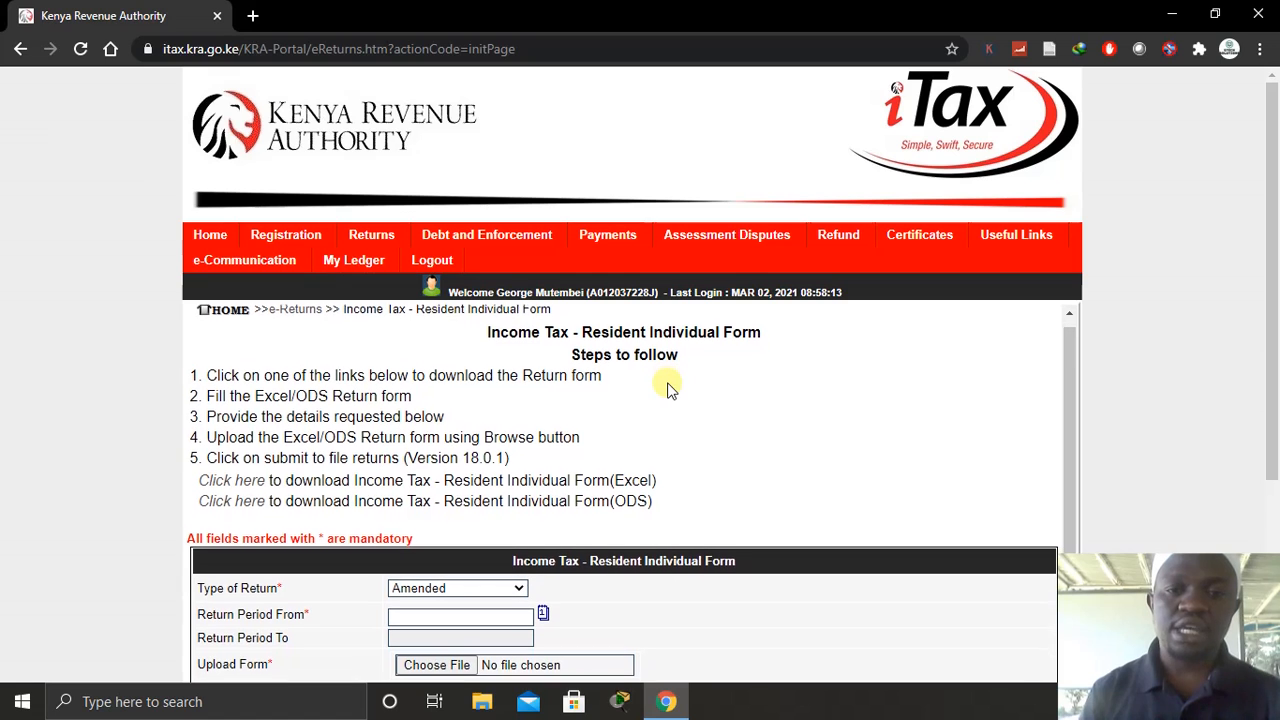
scroll(668, 388, down, 1)
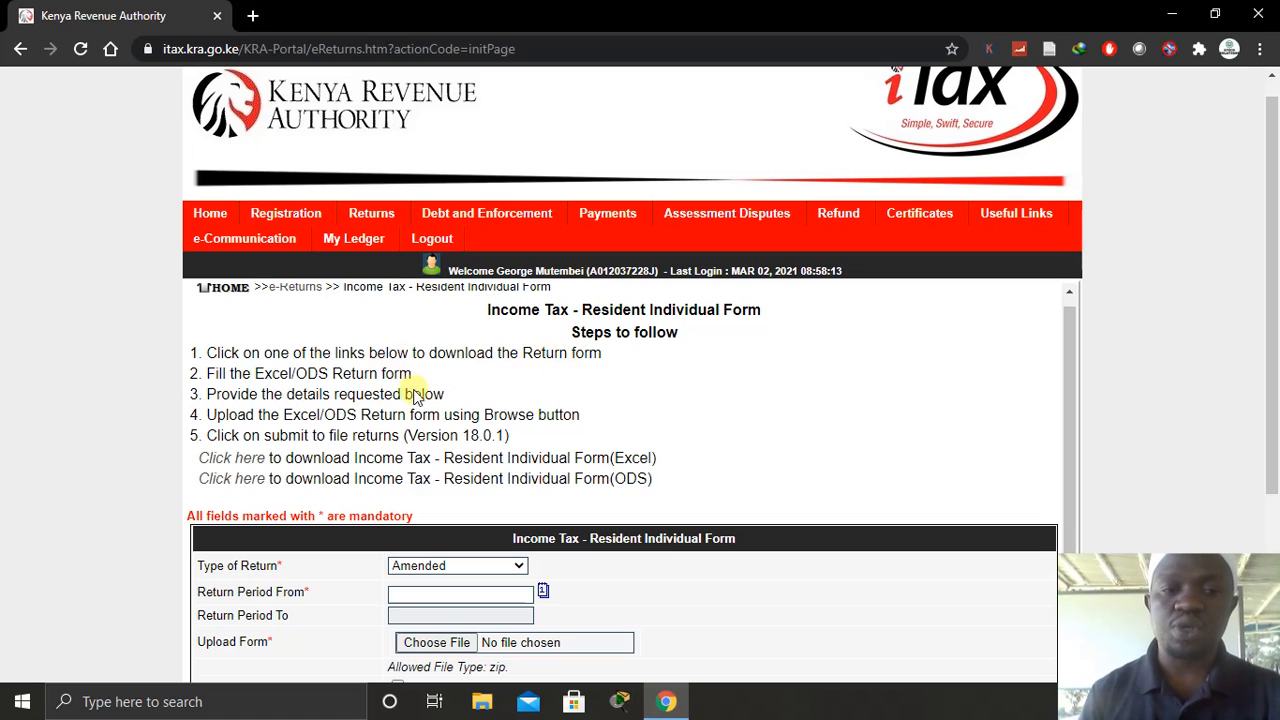
click(232, 459)
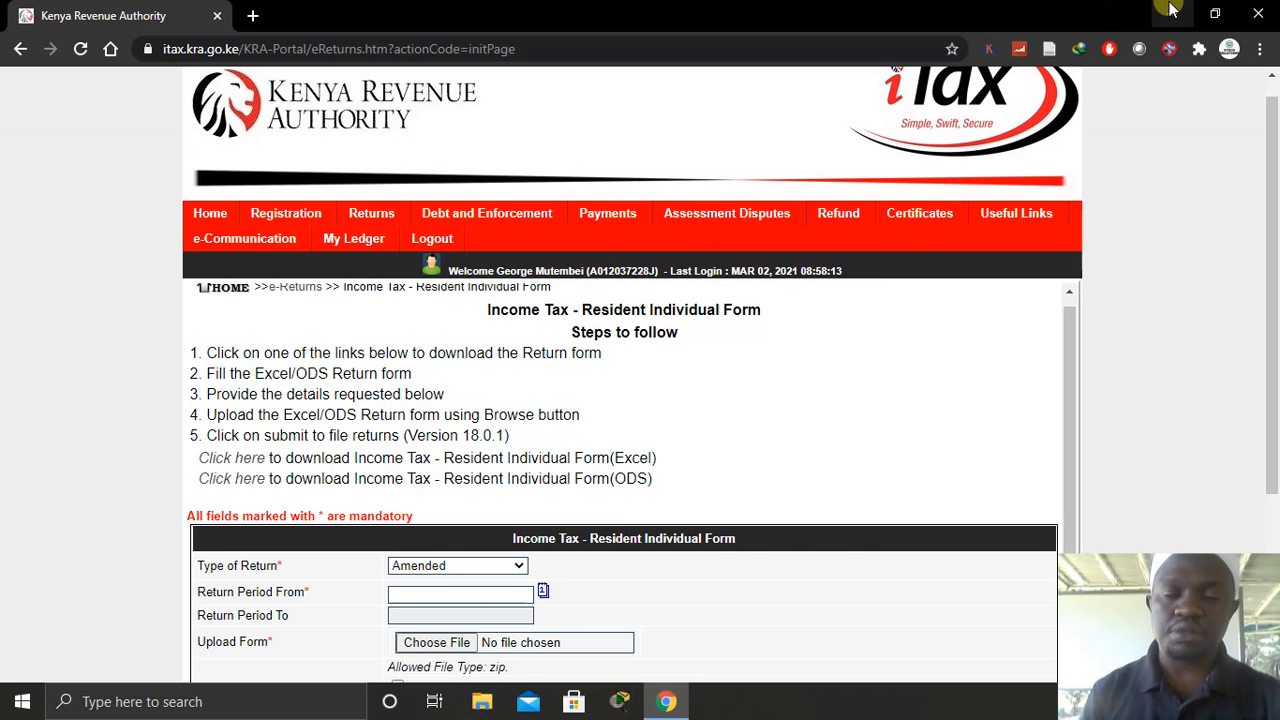
key(super+d)
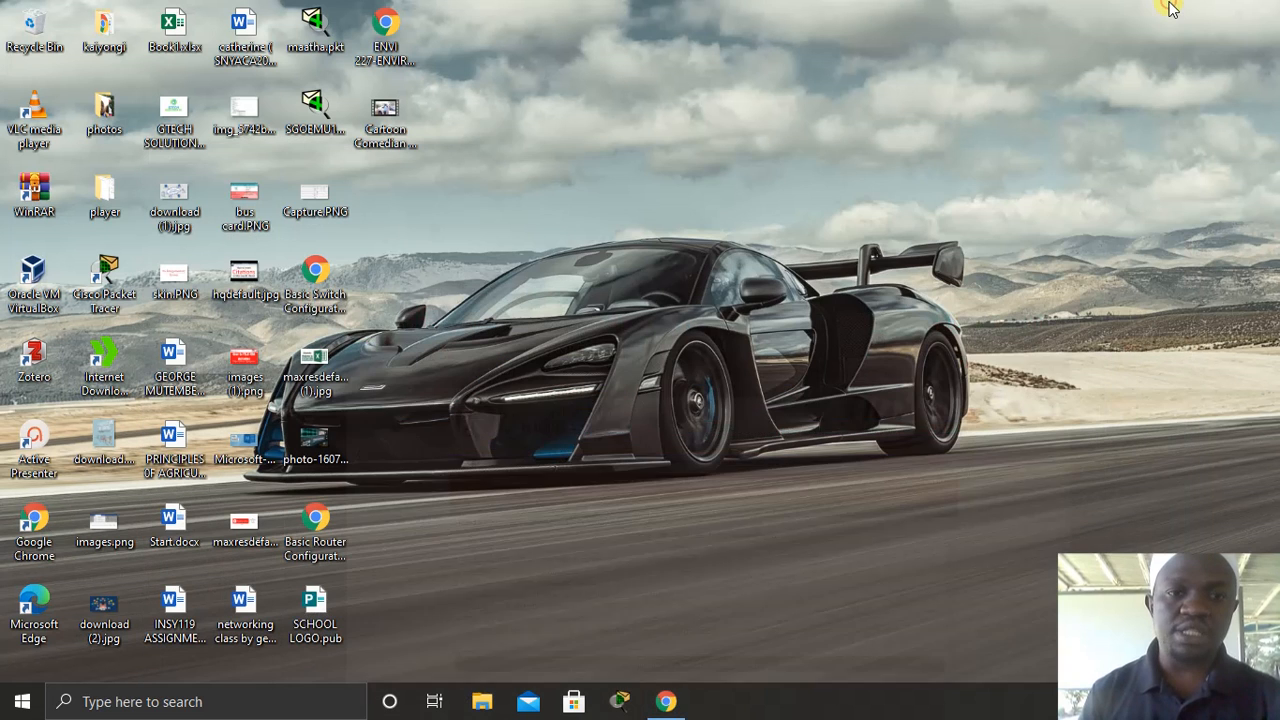
- Extract the return zip in Downloads\Compressed and open IT1_Individual_Resident_Return_XLS.xls in Excel
click(481, 701)
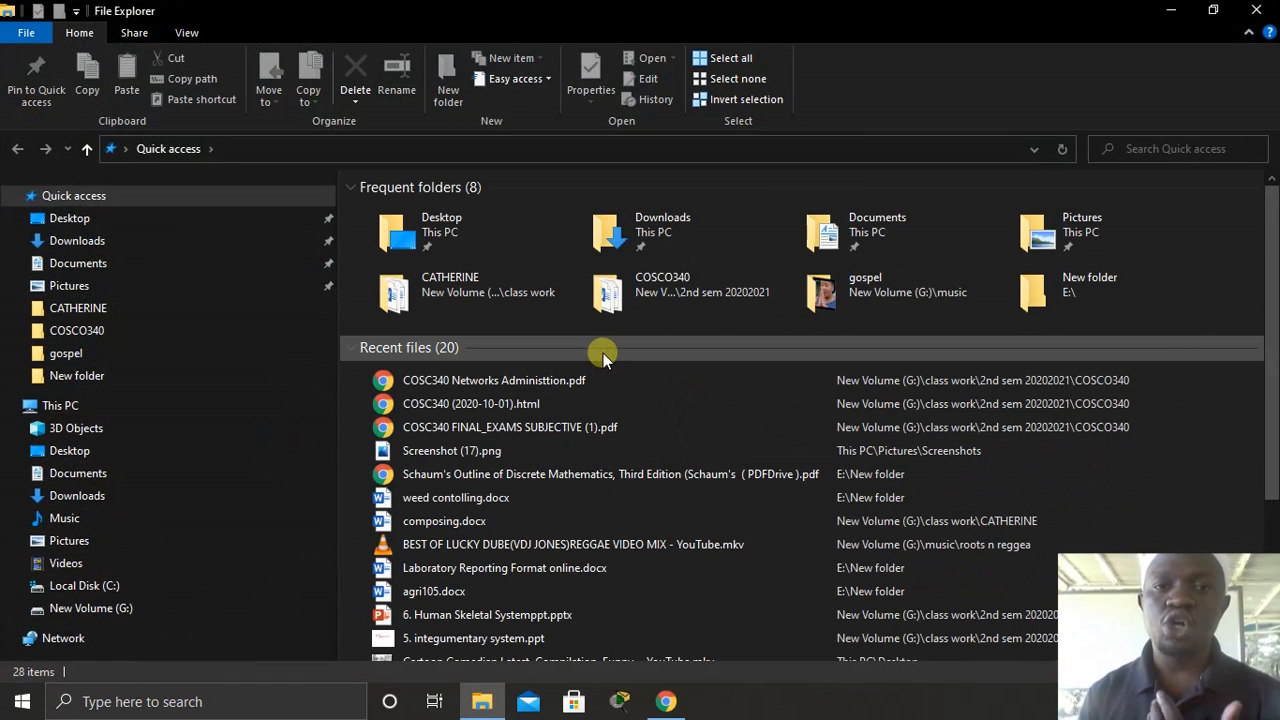
click(80, 238)
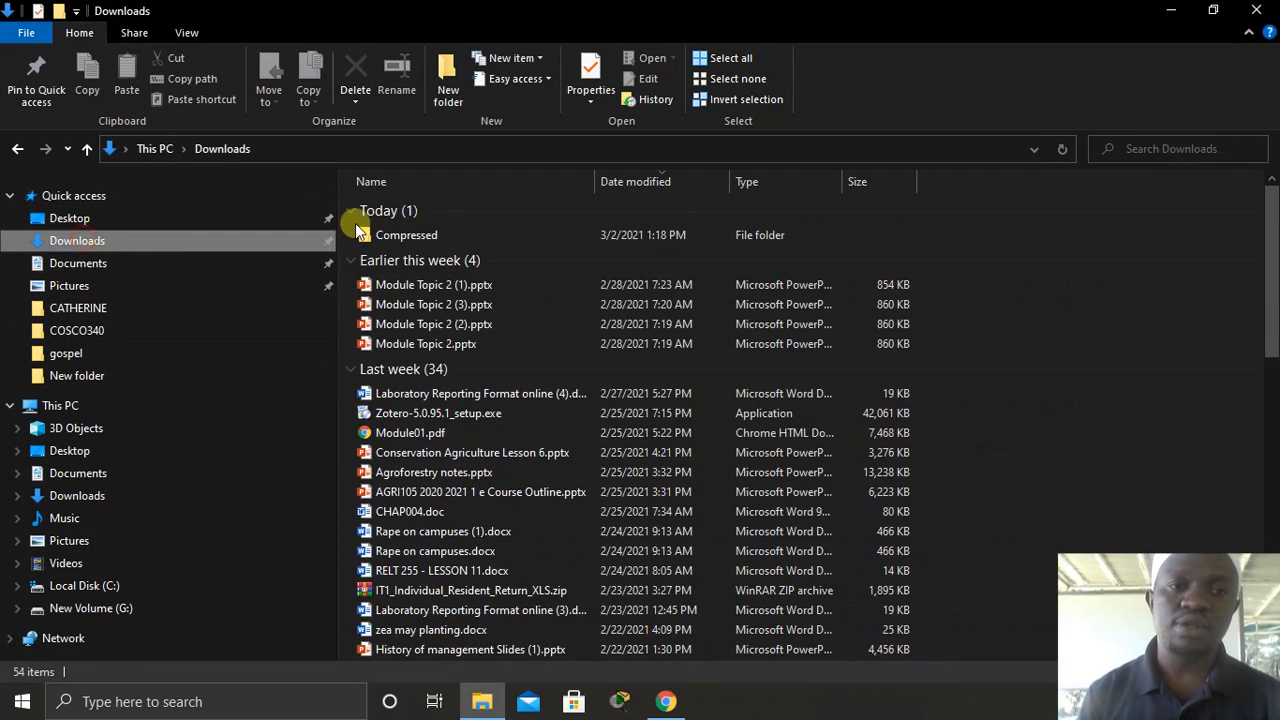
double_click(420, 236)
click(458, 212)
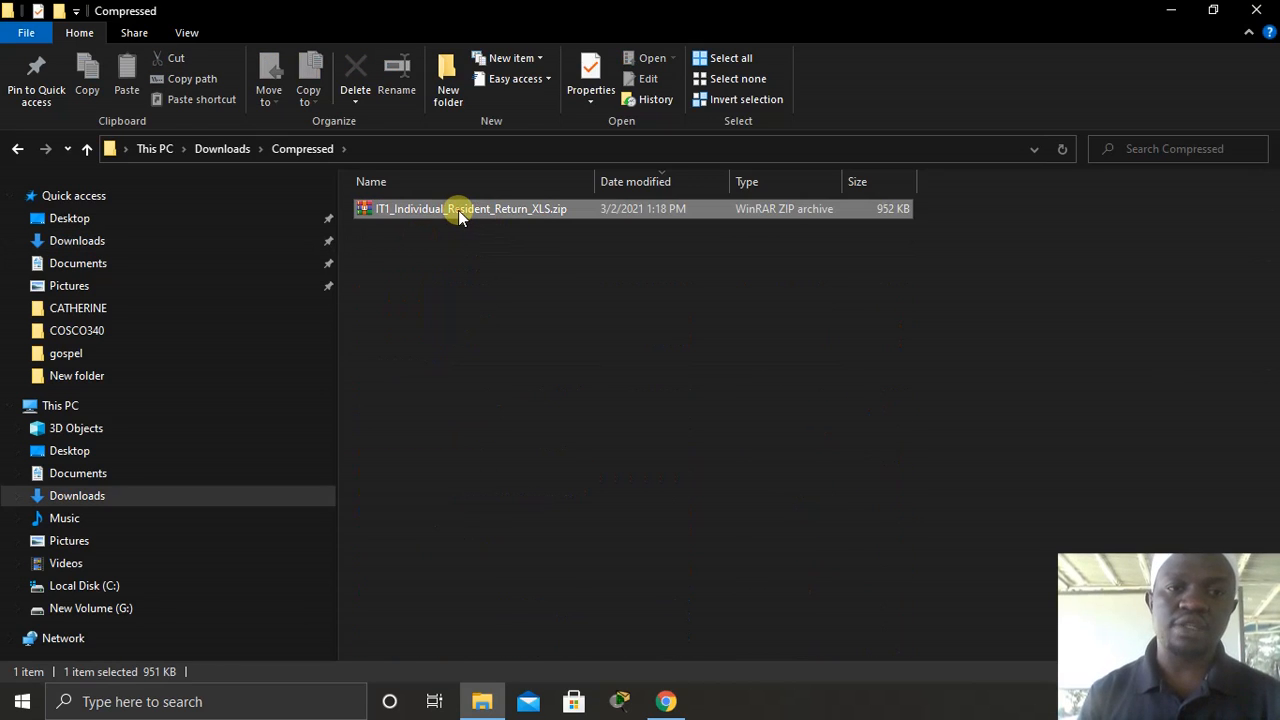
right_click(458, 212)
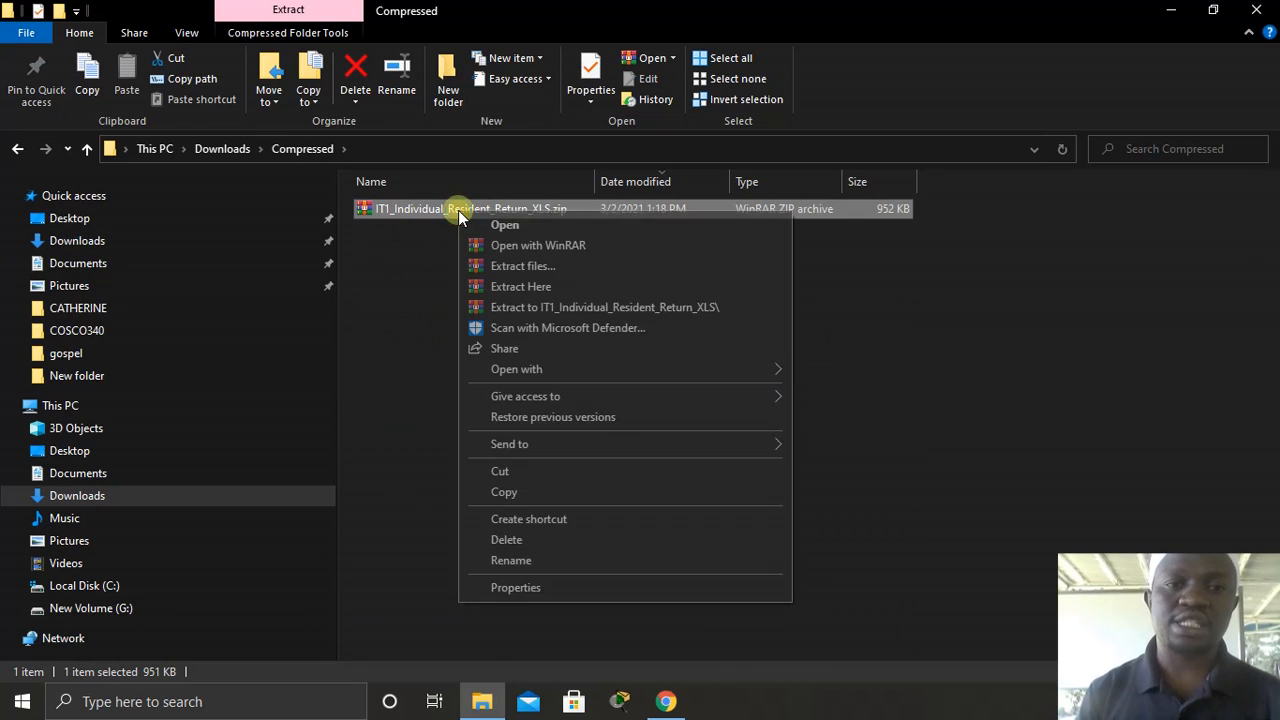
click(540, 288)
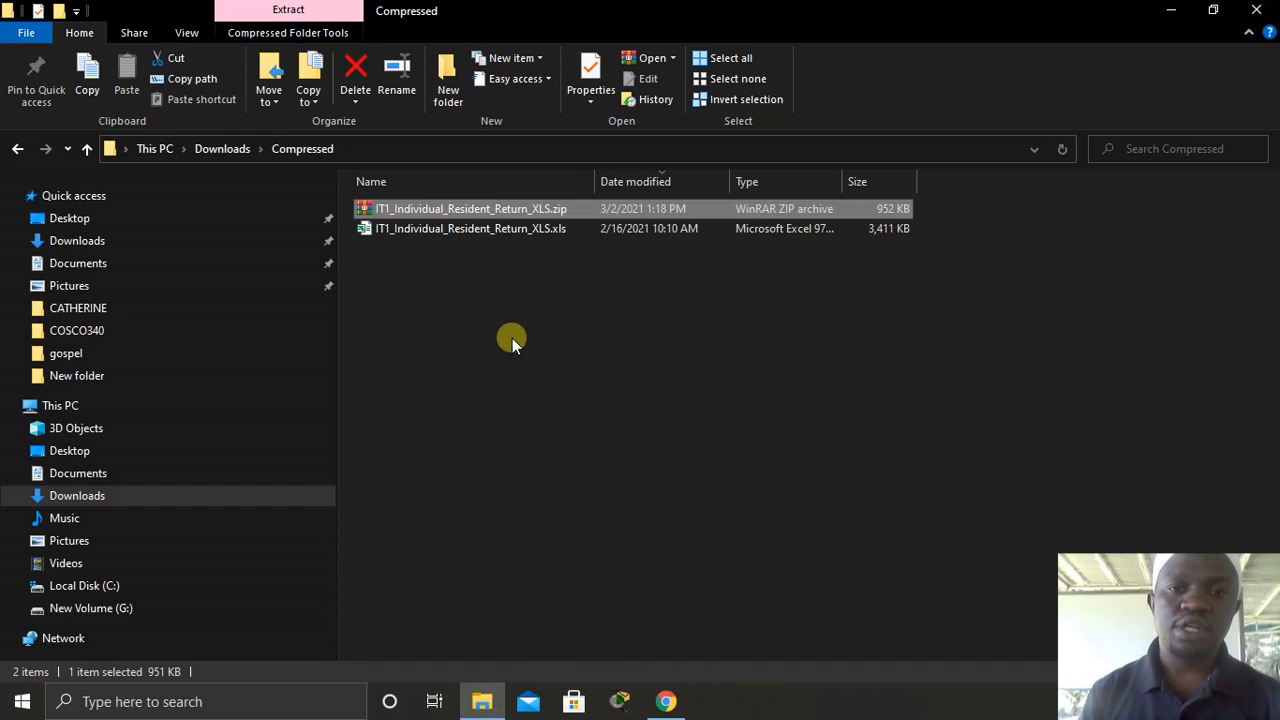
click(432, 238)
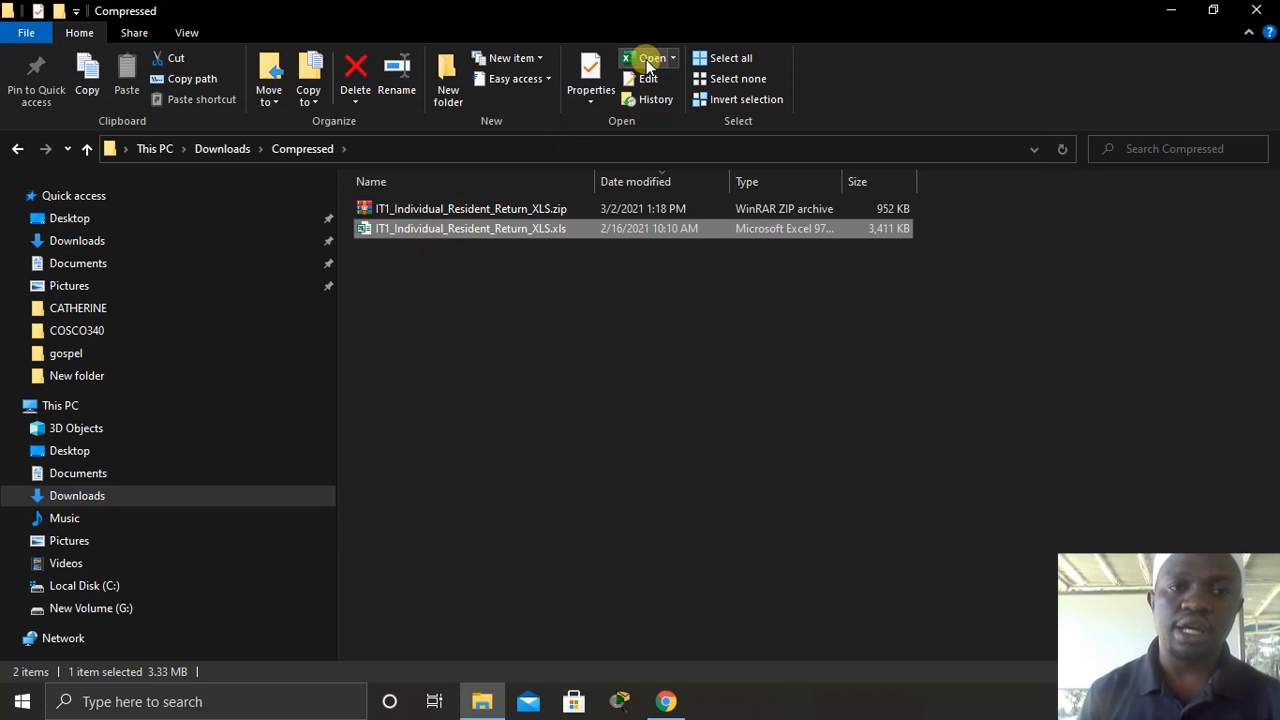
click(1180, 10)
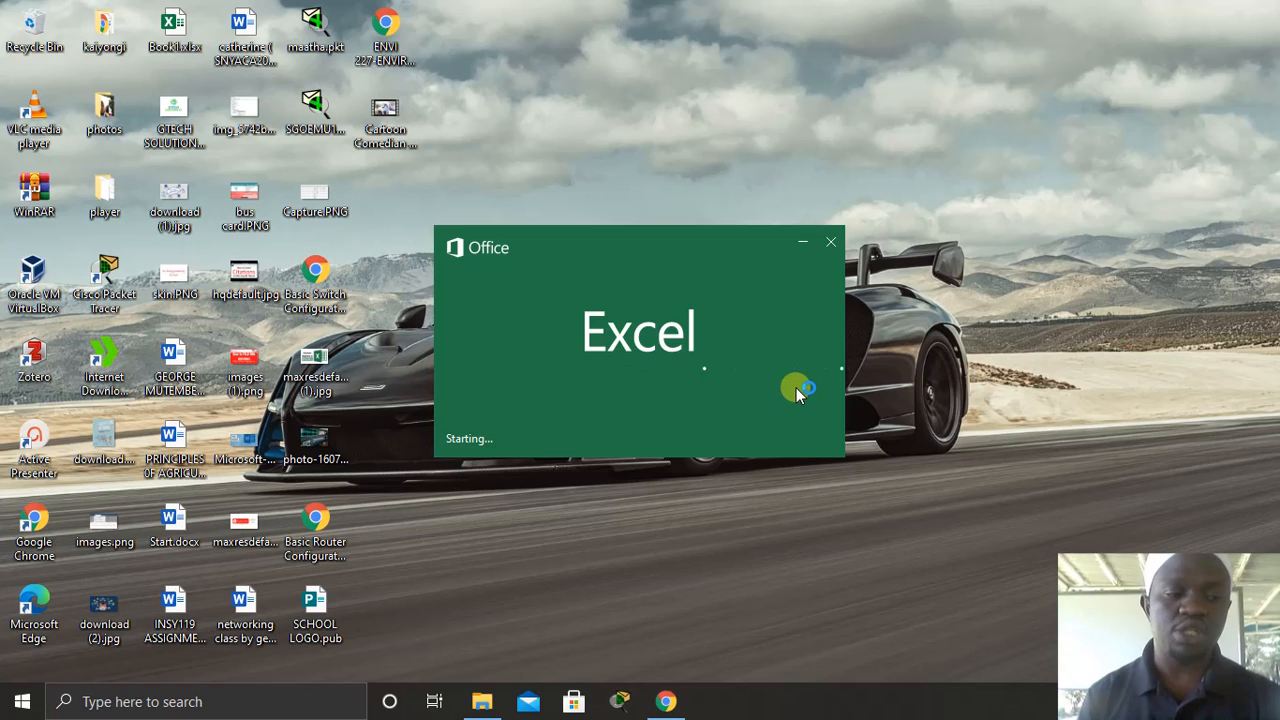
- Maximise the Excel return workbook and enable its macros
click(665, 703)
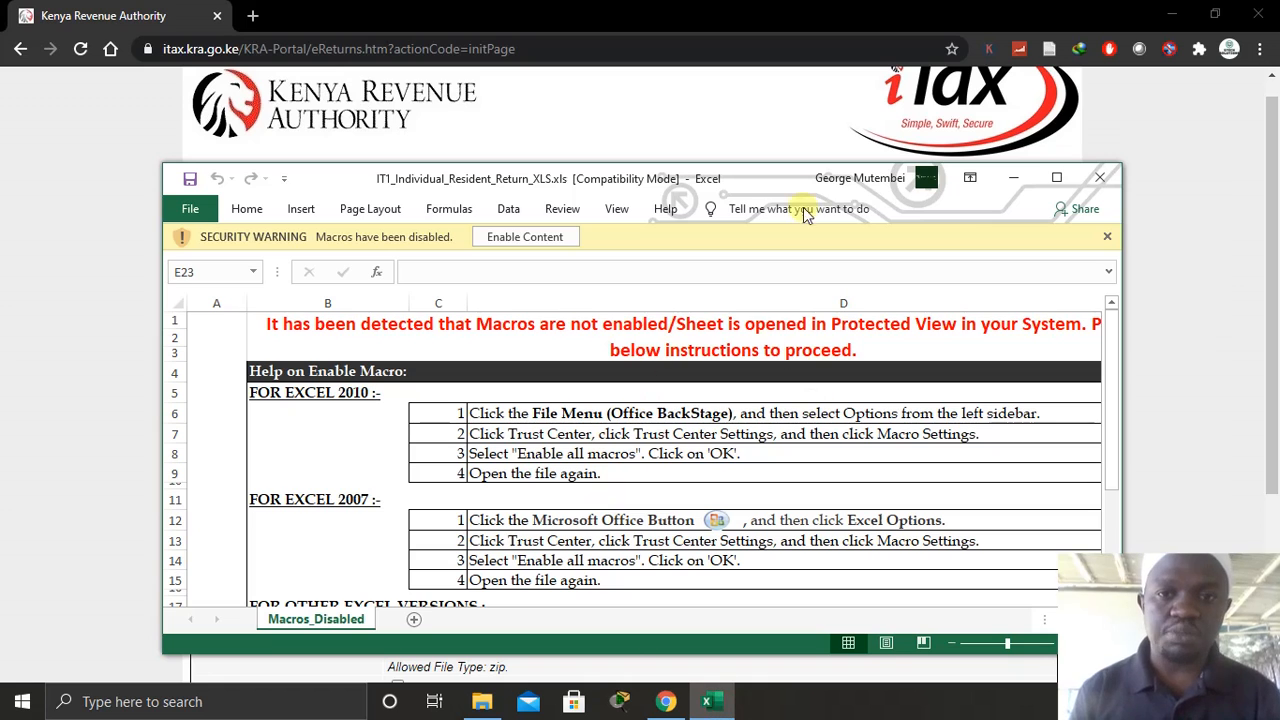
click(1056, 177)
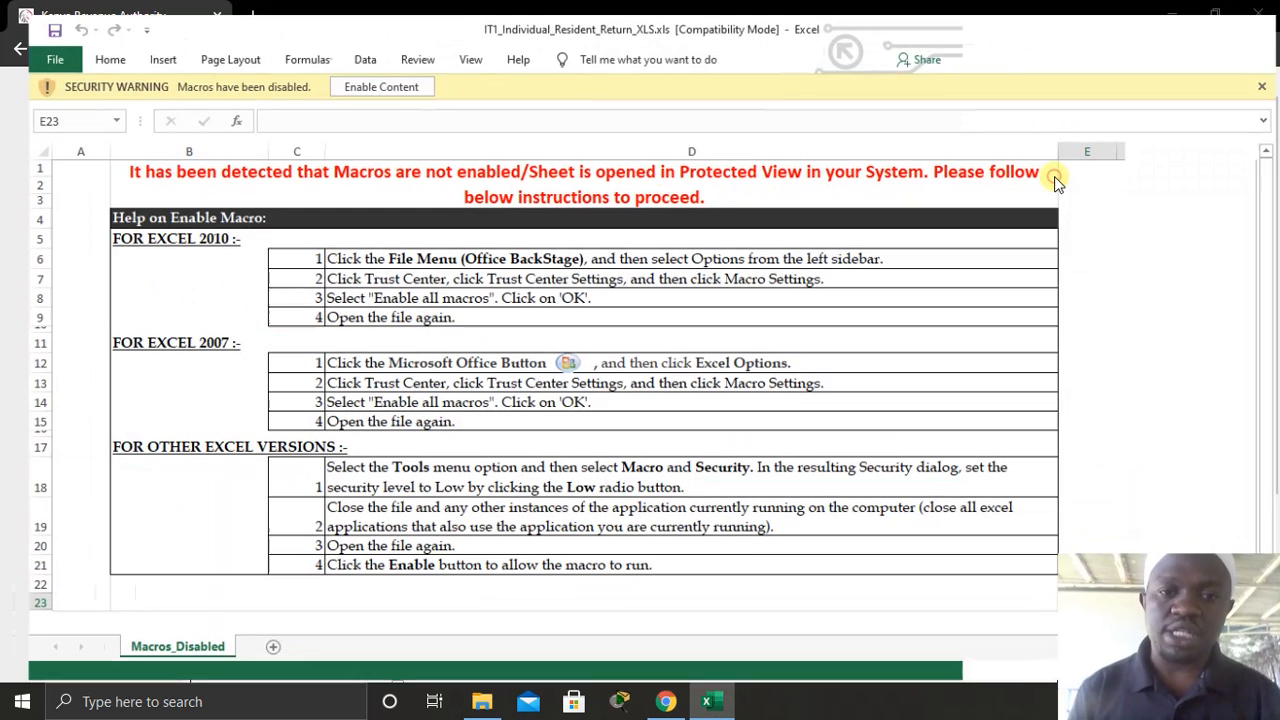
click(362, 74)
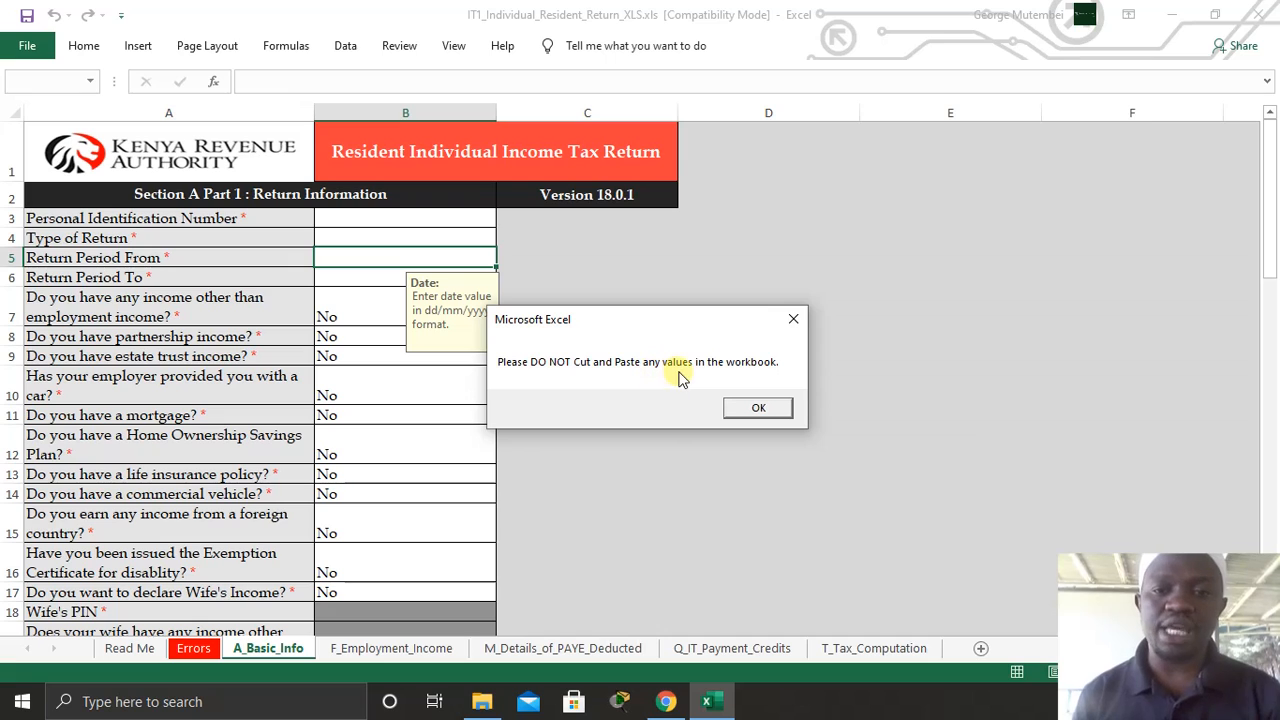
- Enter the taxpayer's PIN and set Type of Return to Original on A_Basic_Info
click(759, 409)
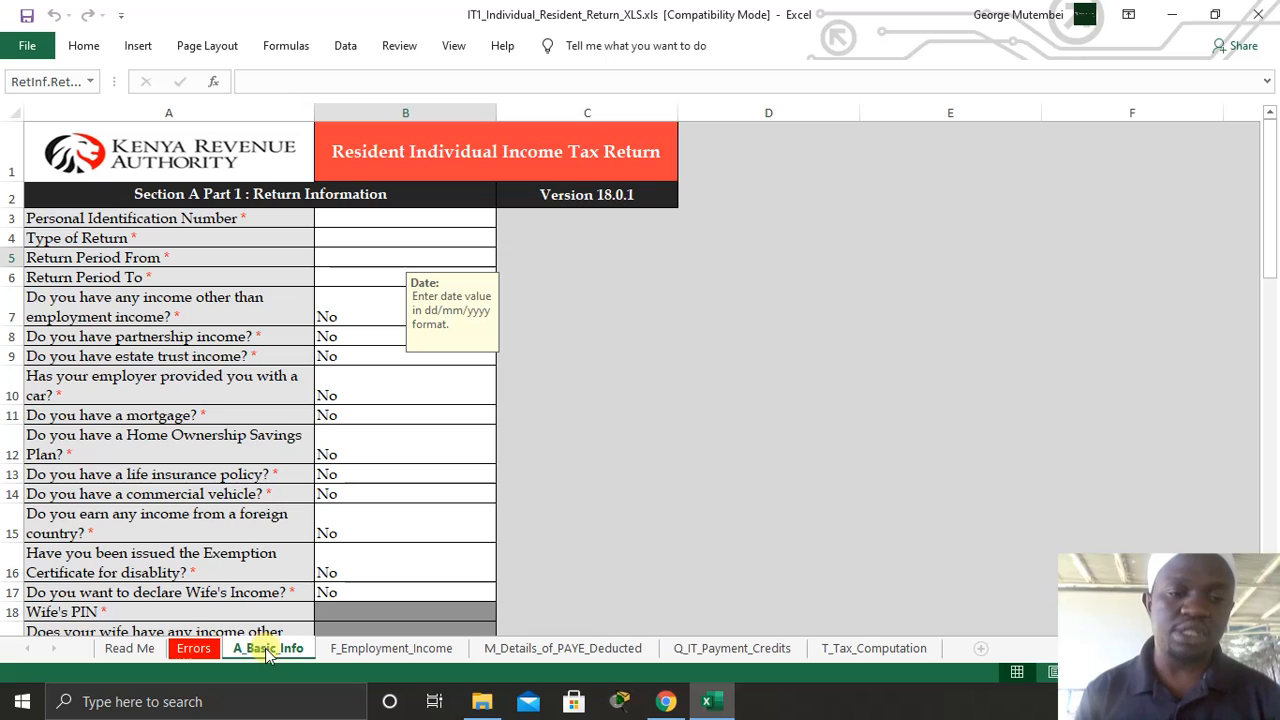
click(357, 210)
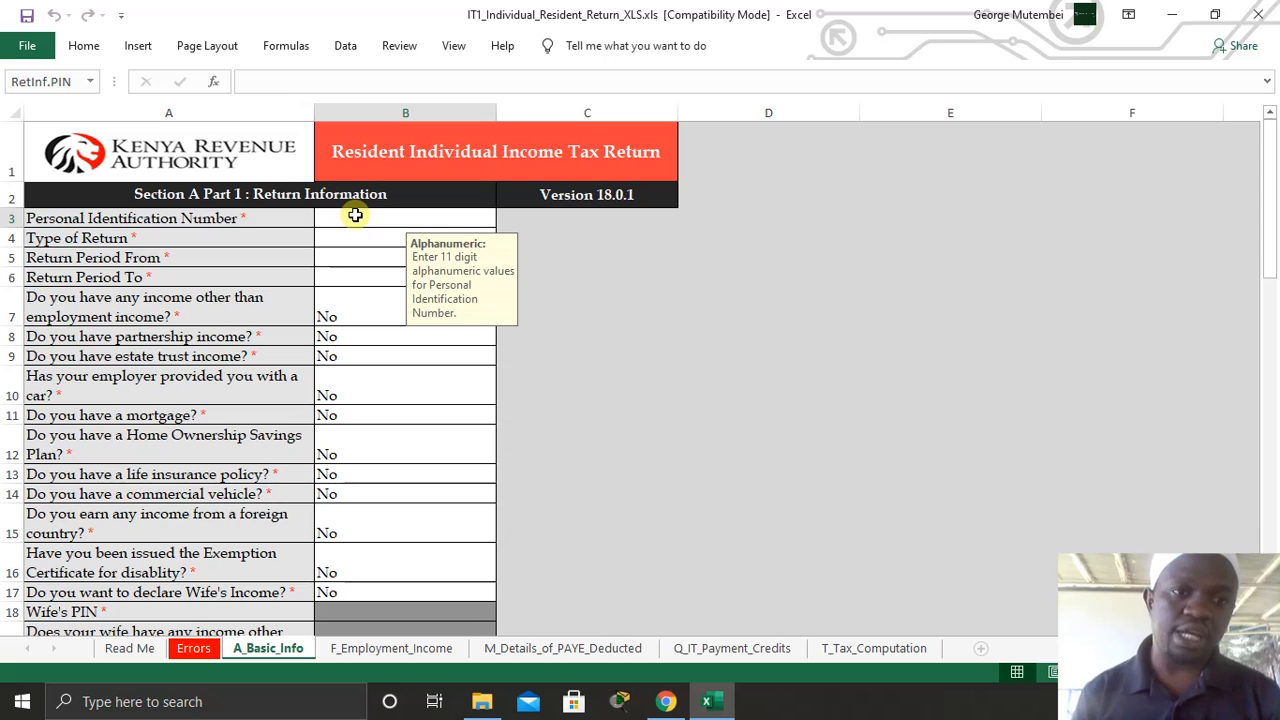
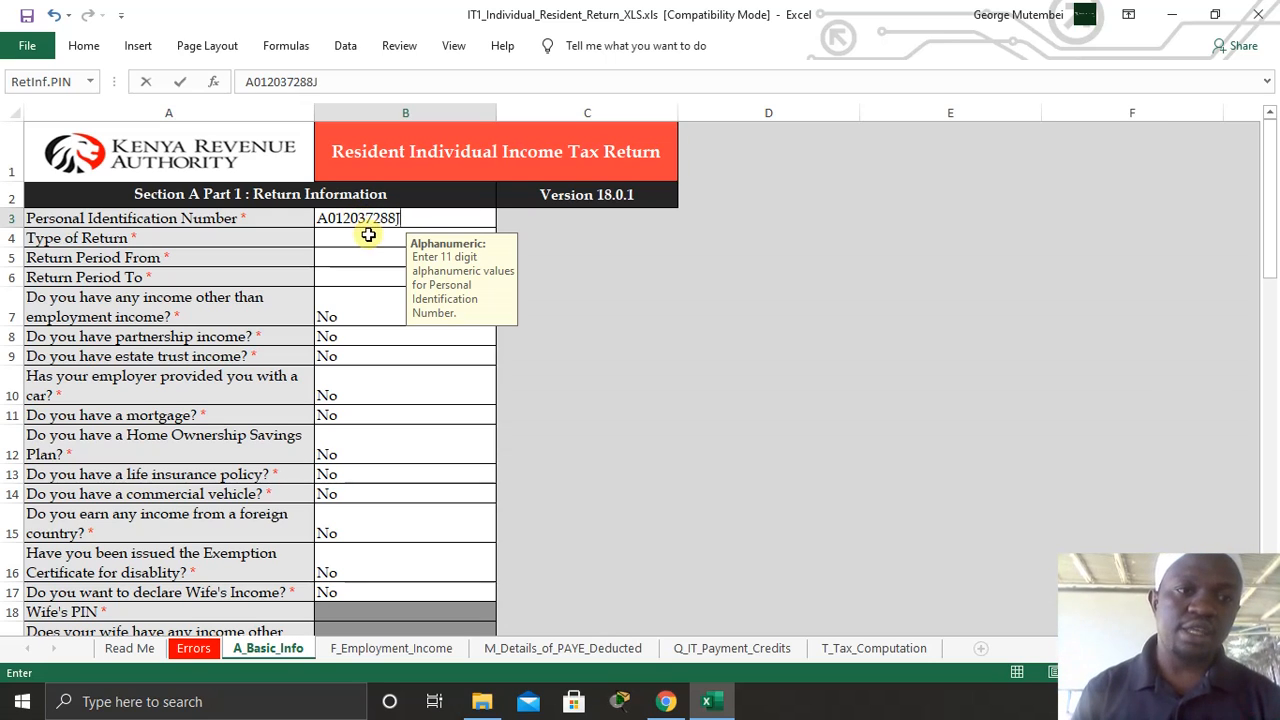
click(368, 234)
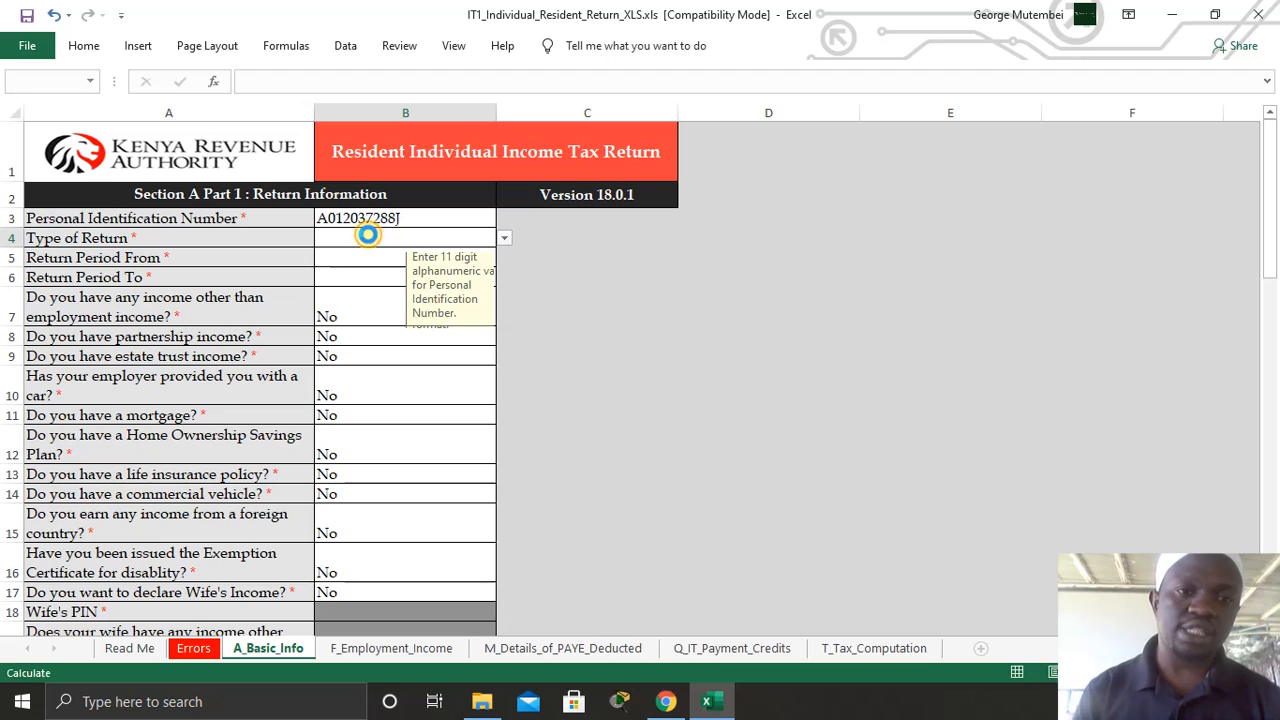
key(alt+Down)
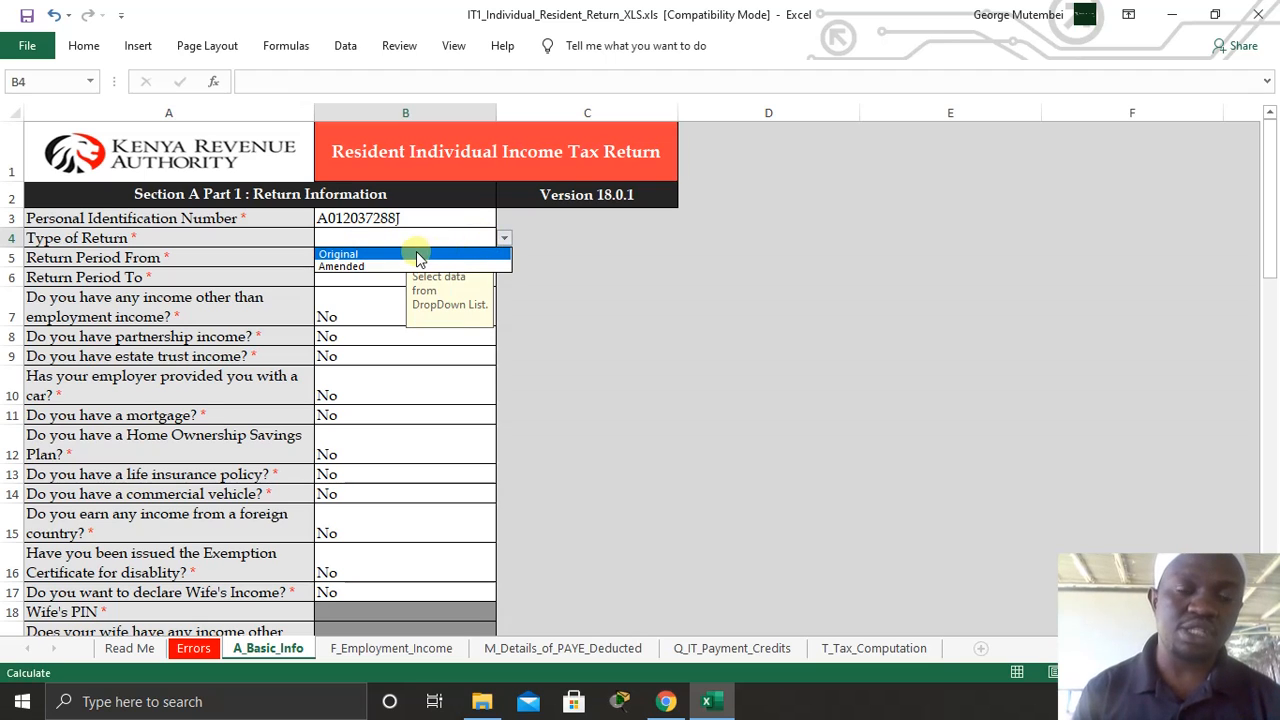
key(Escape)
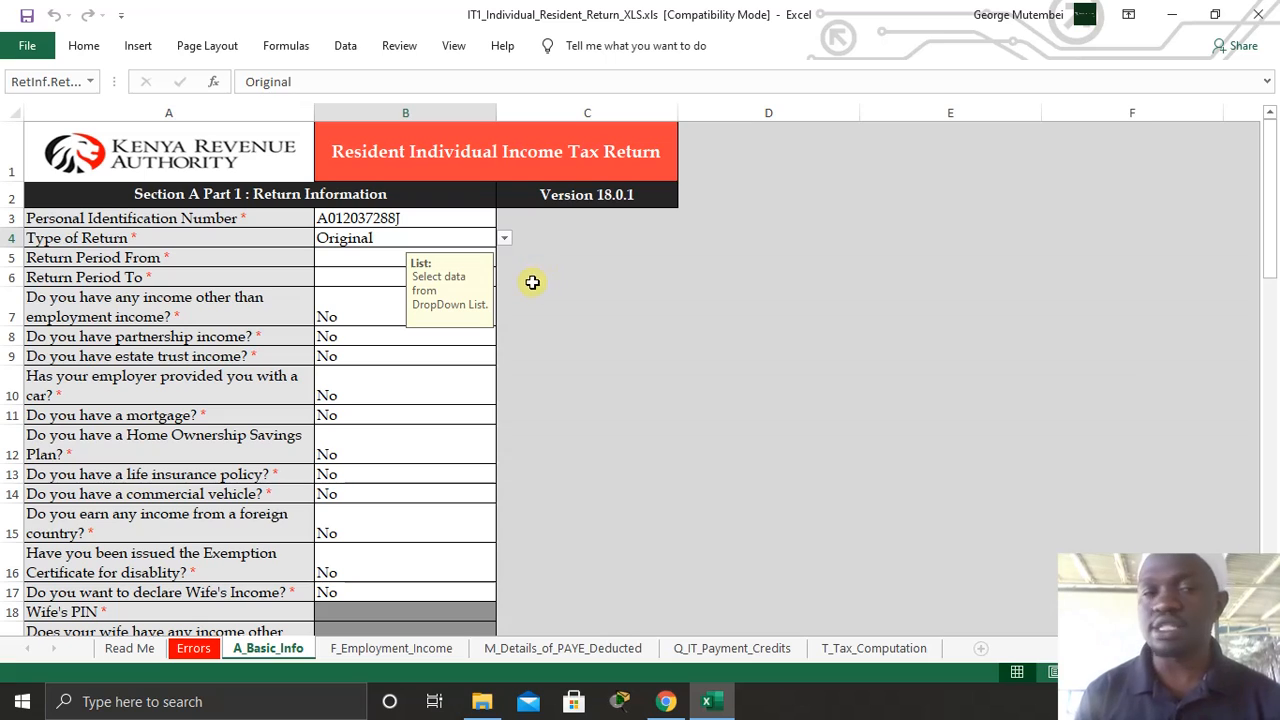
- Set the return period from 01/01/2020 to 31/12/2020
click(358, 255)
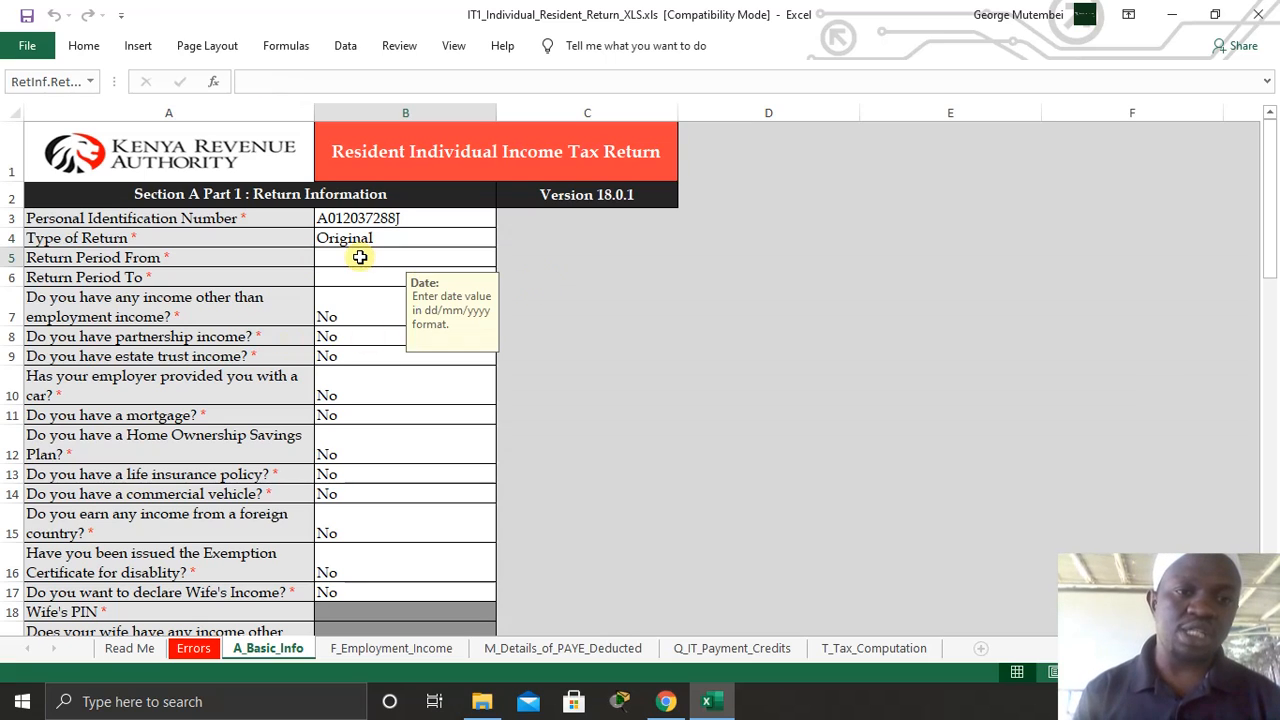
text(01)
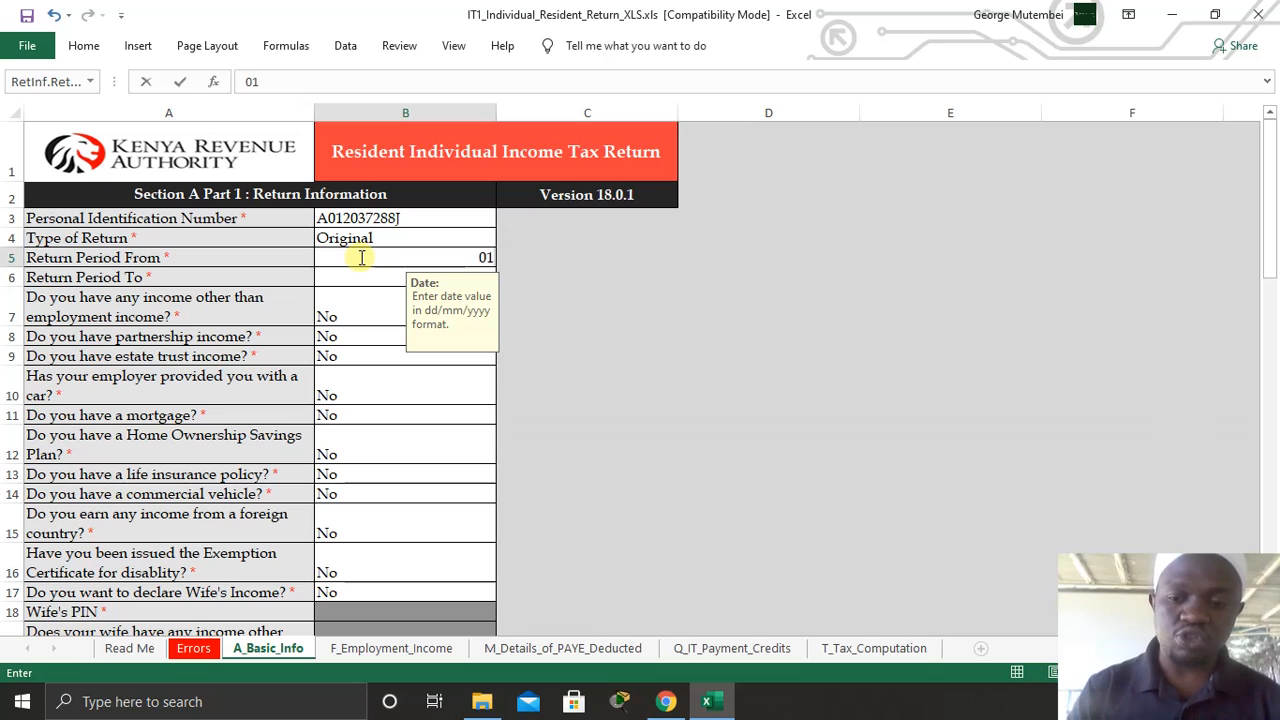
text(/01/)
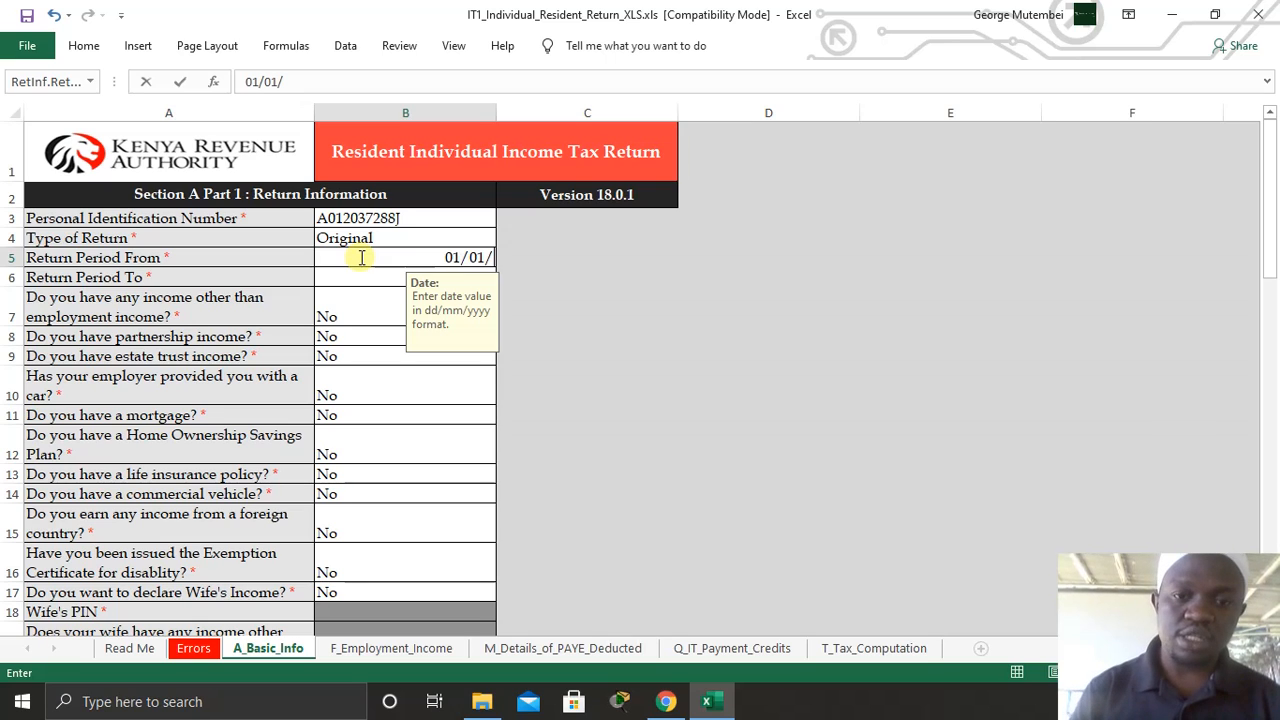
text(2021)
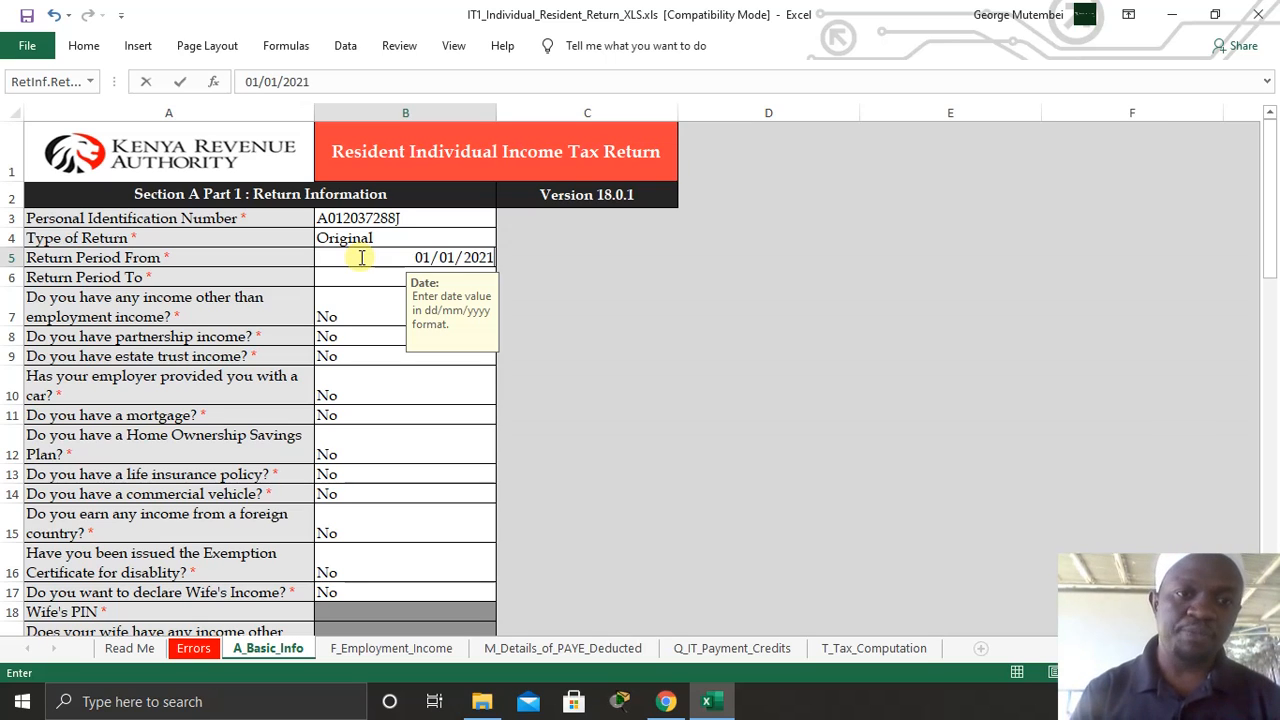
key(Return)
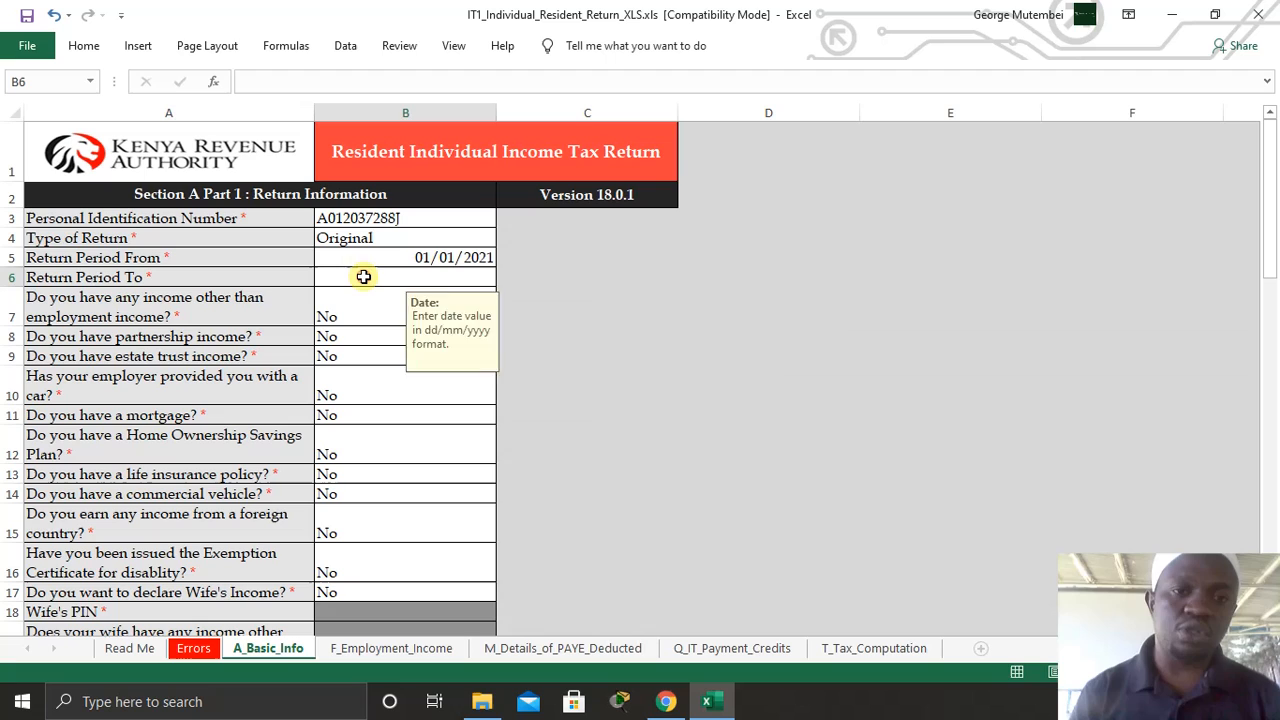
click(438, 257)
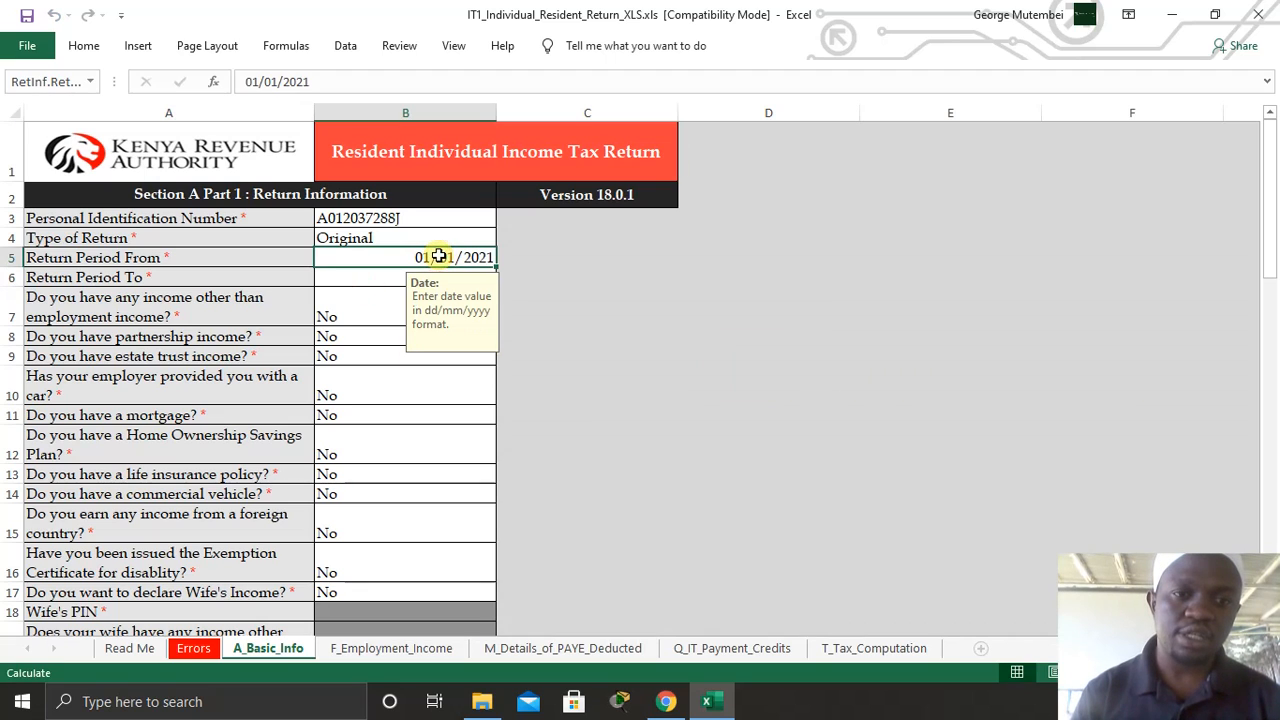
text(0)
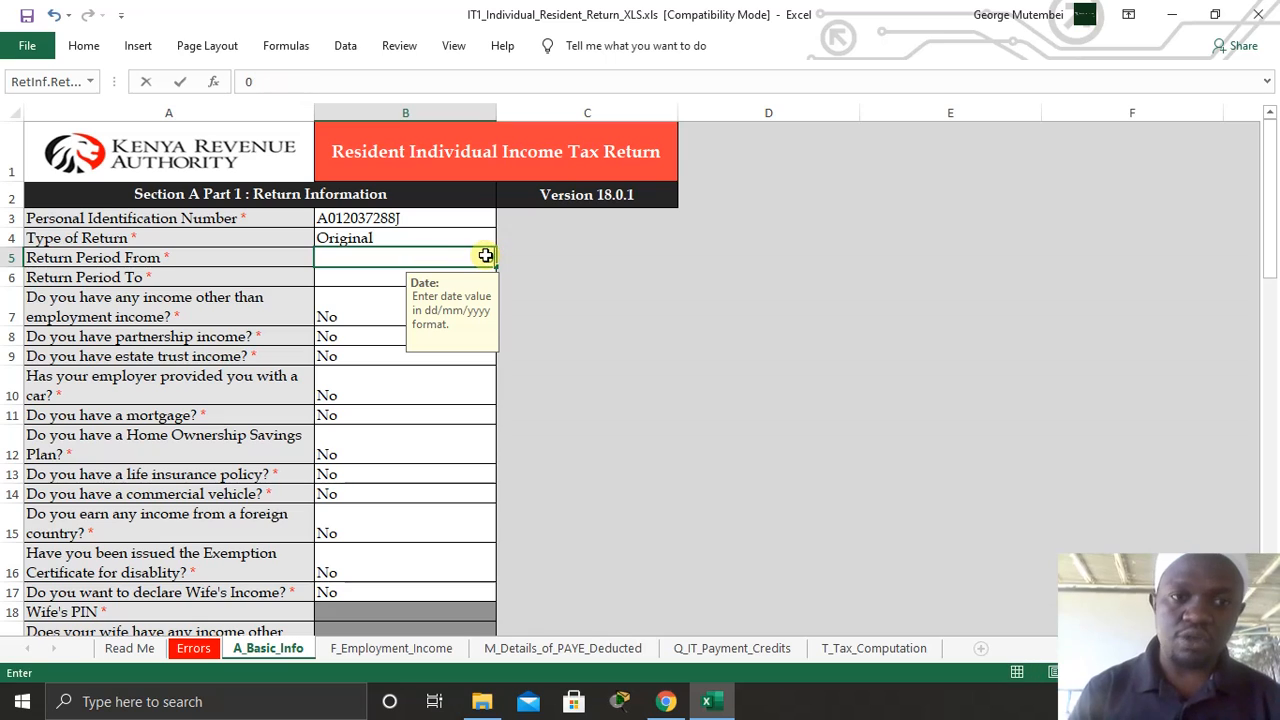
text(1/01)
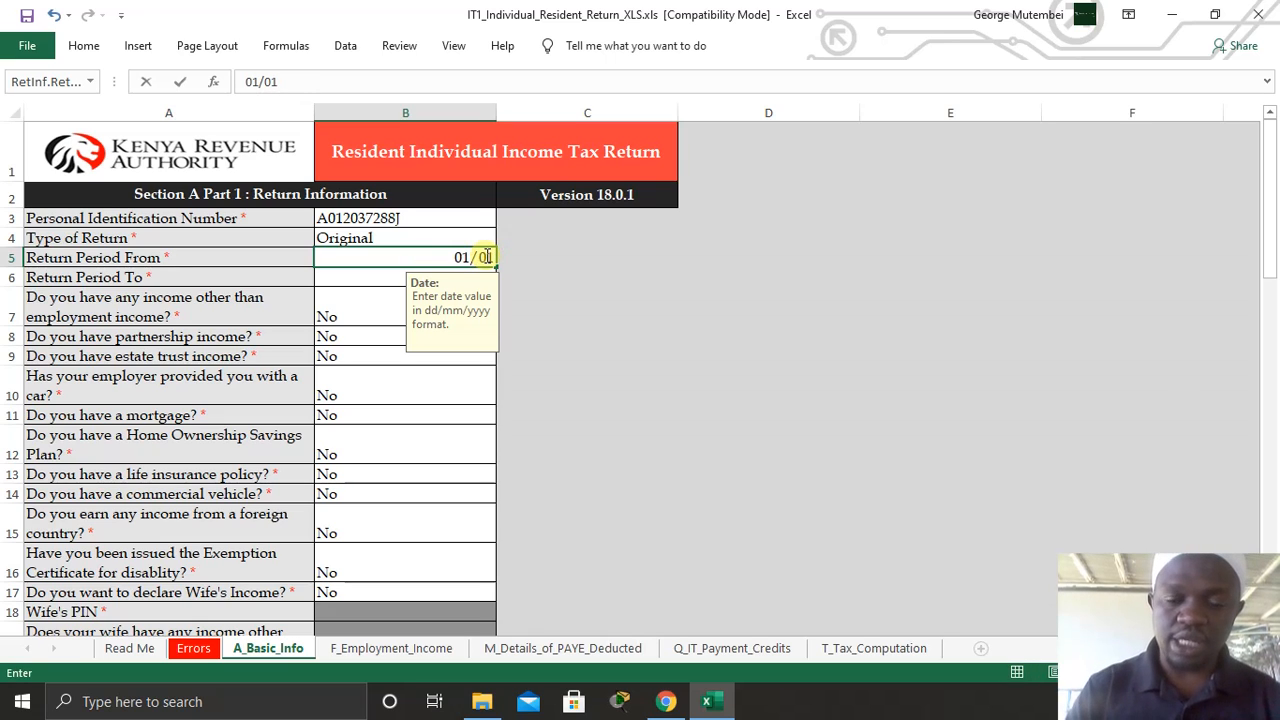
text(/2020)
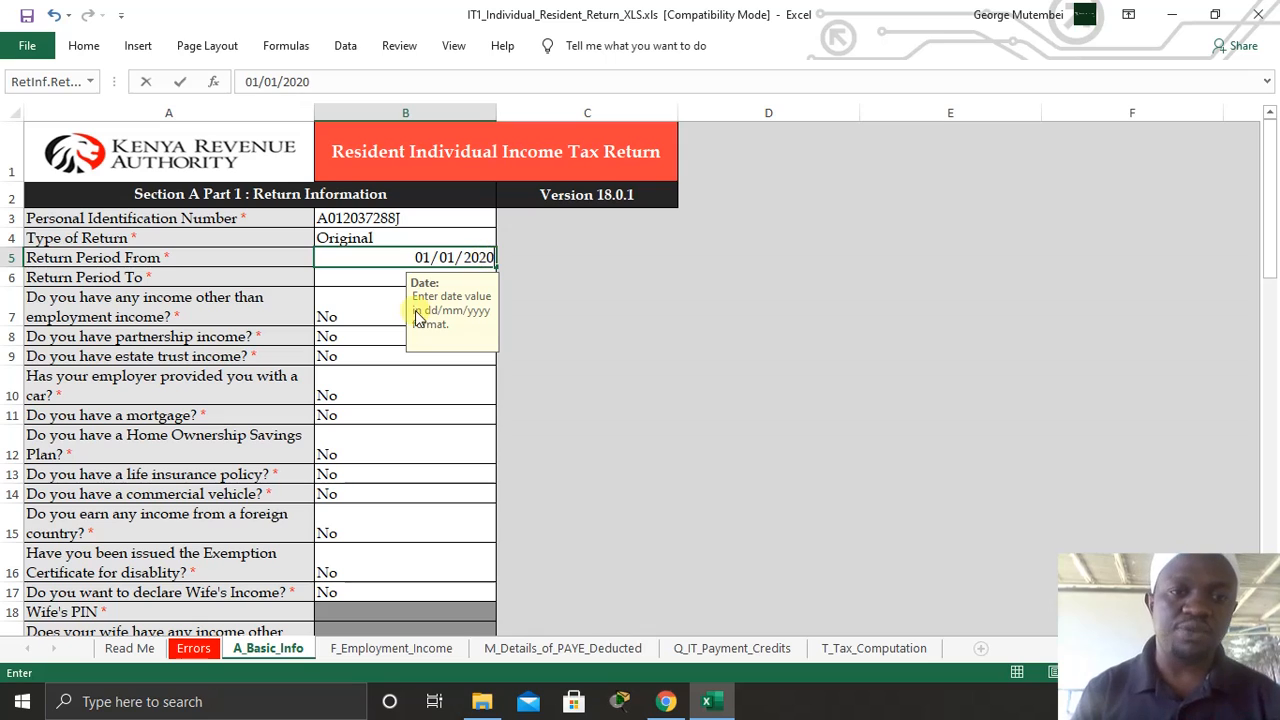
click(369, 275)
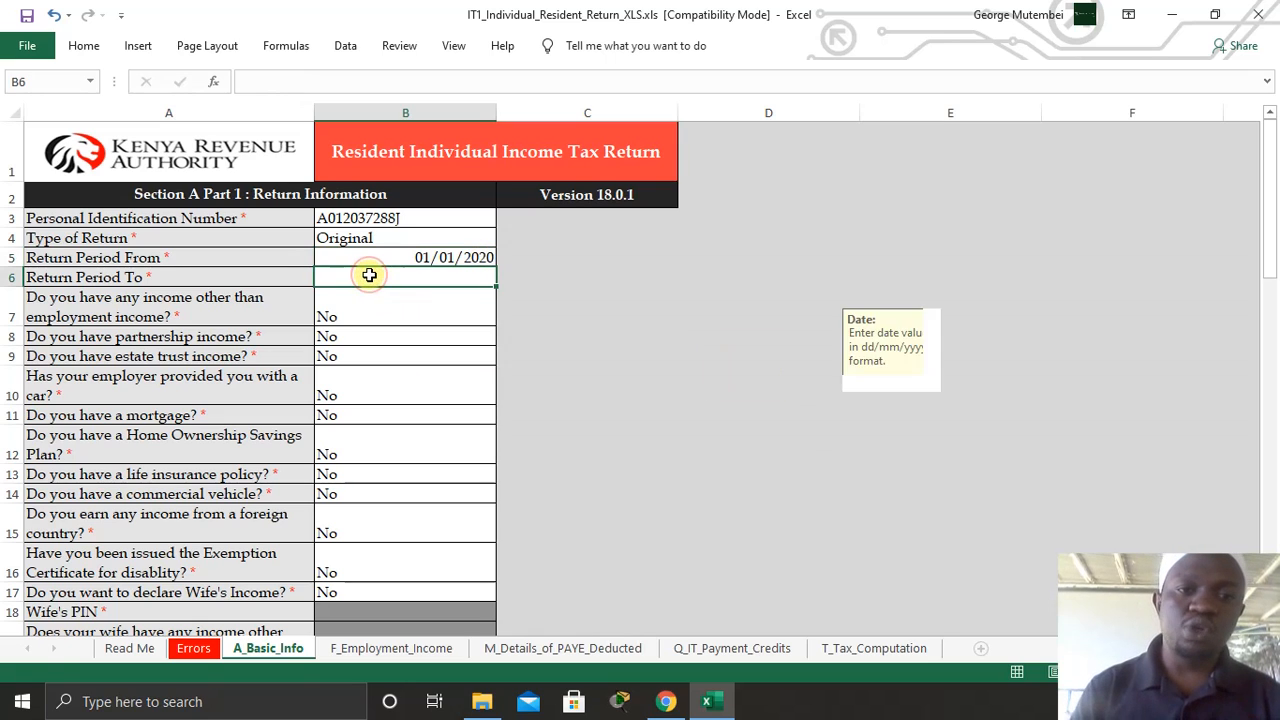
key(Up)
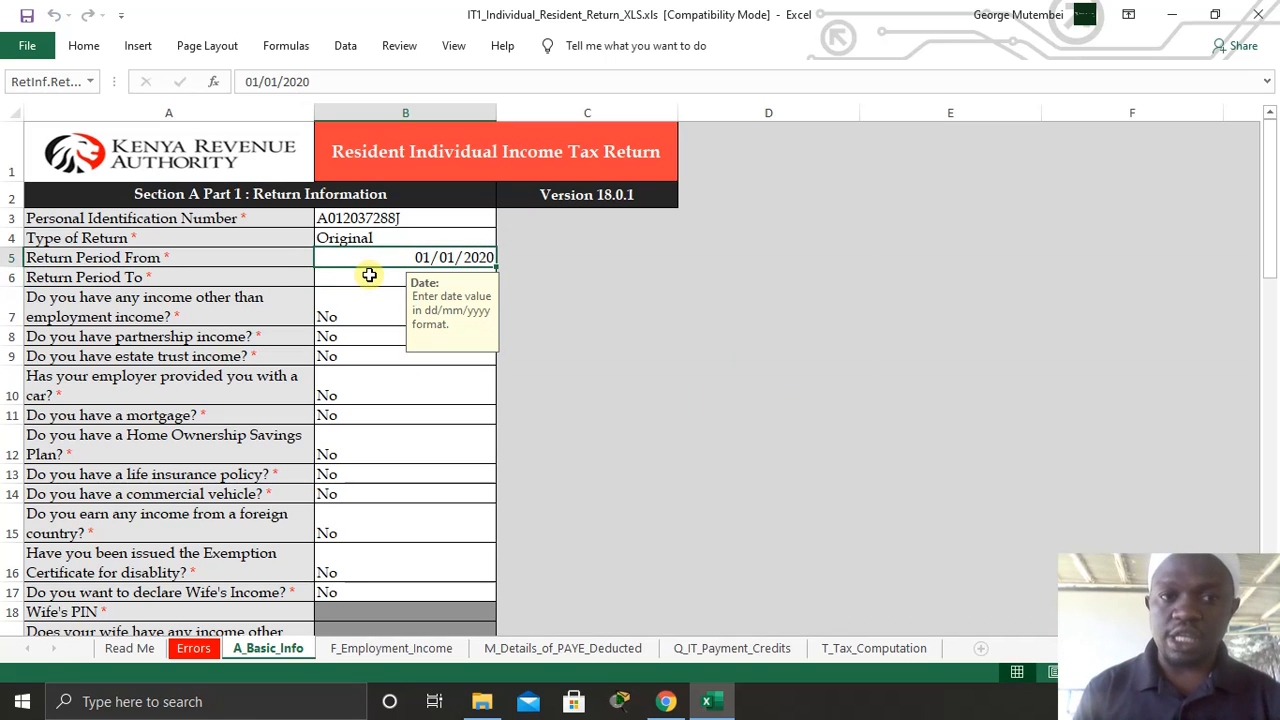
click(369, 275)
text(3)
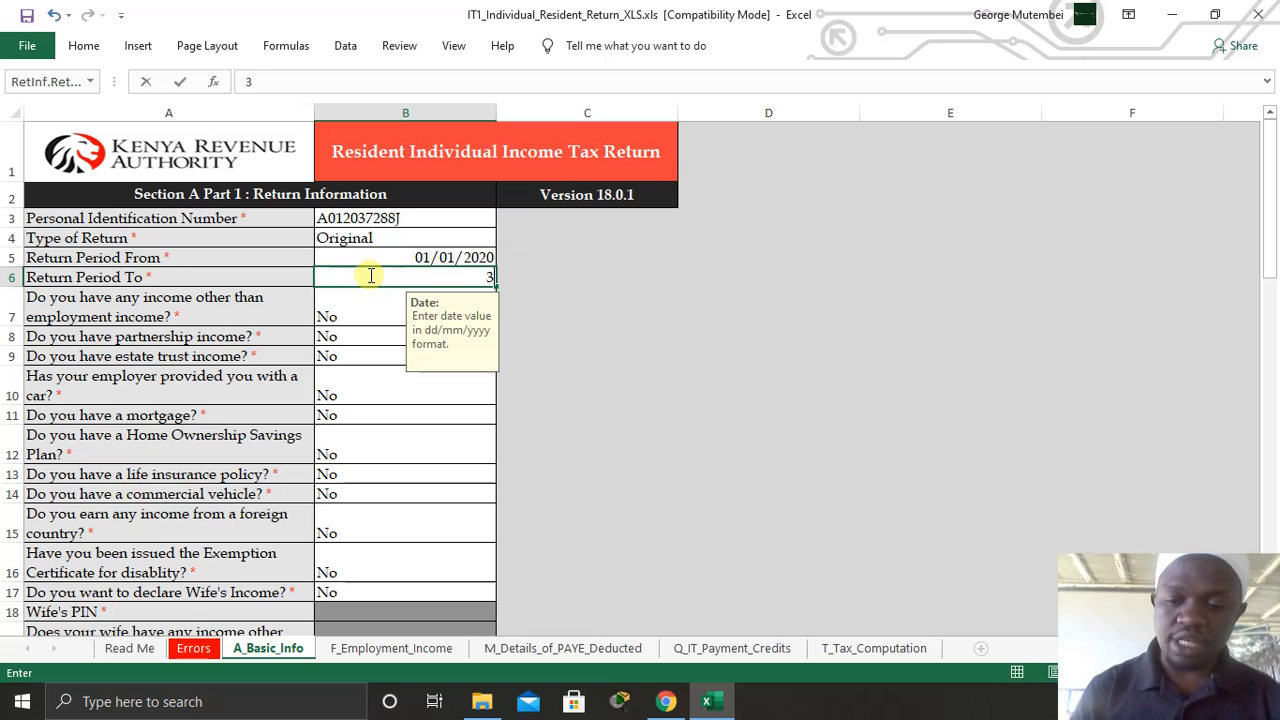
text(1/12)
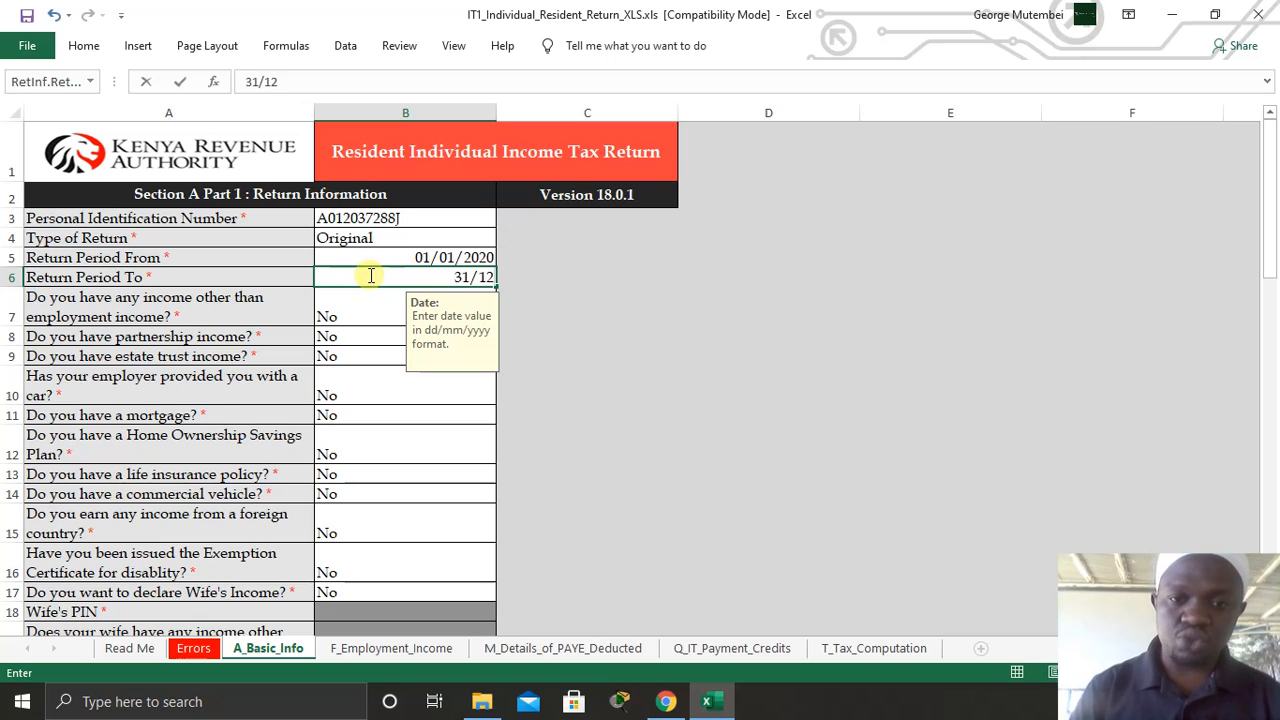
text(/2020)
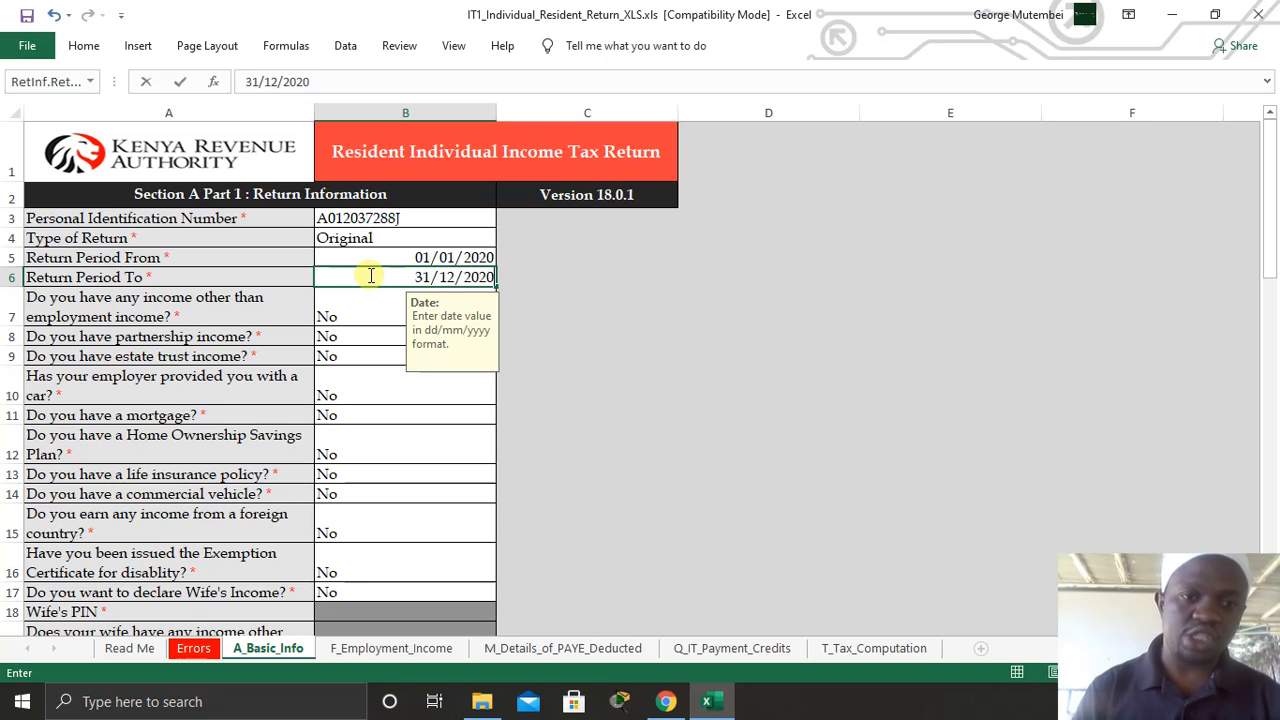
click(606, 329)
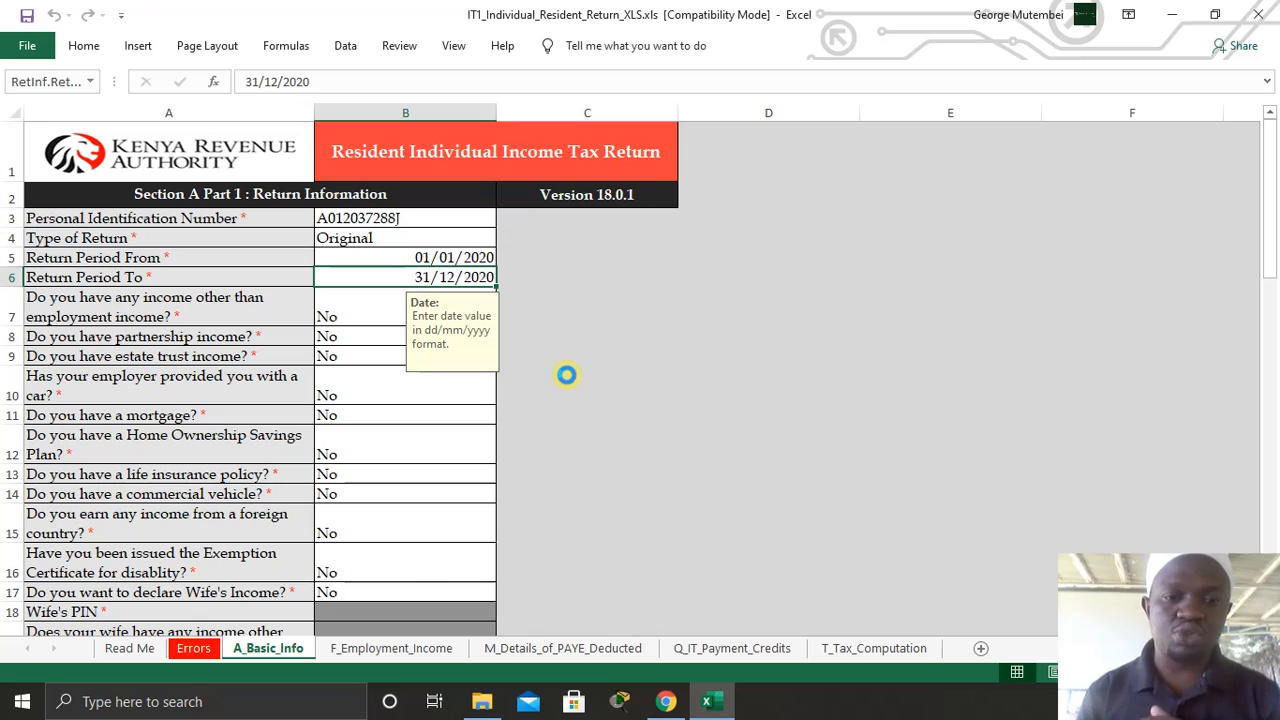
- In row 3 of F_Employment_Income, enter the employer's PIN and employer name TSC
click(391, 648)
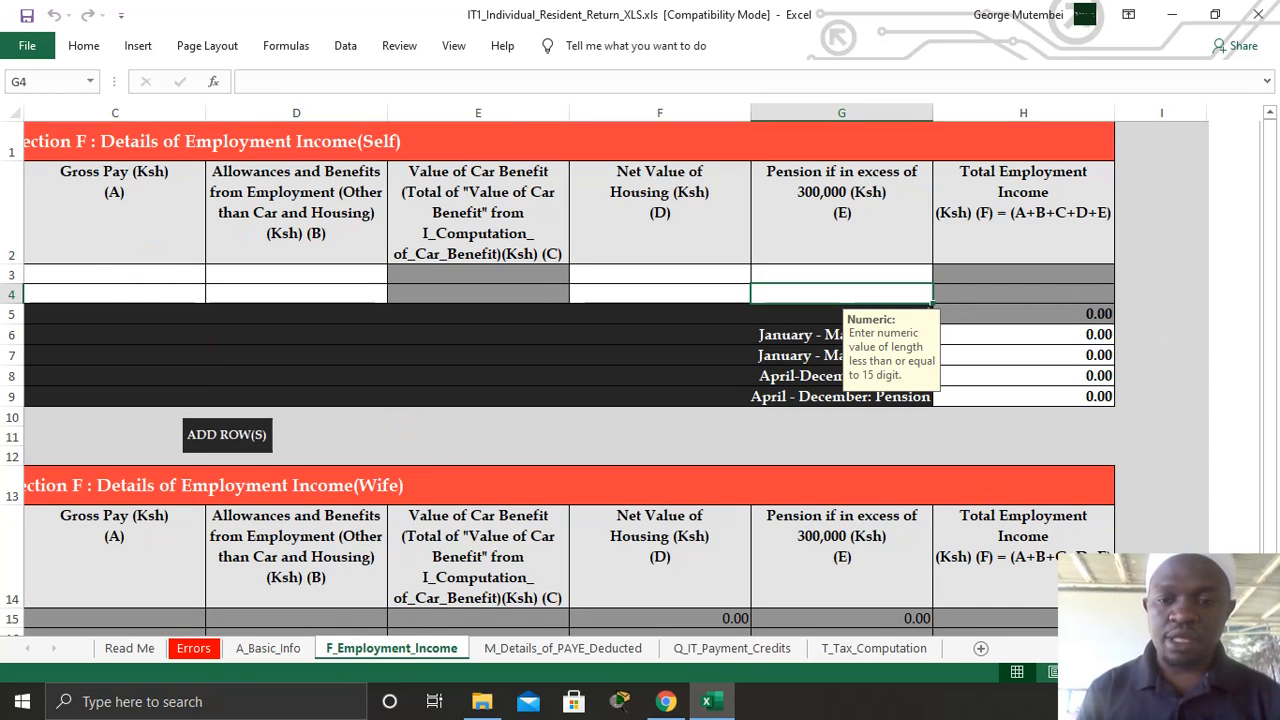
scroll(278, 514, left, 2)
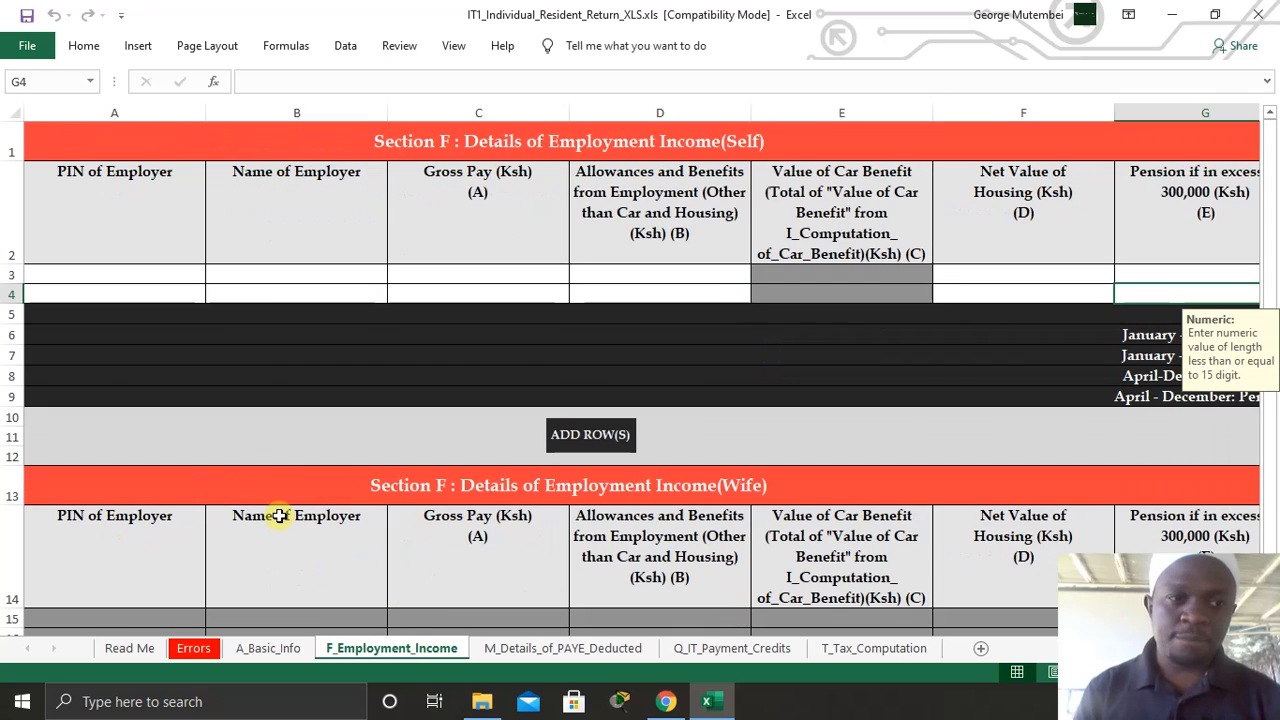
click(55, 272)
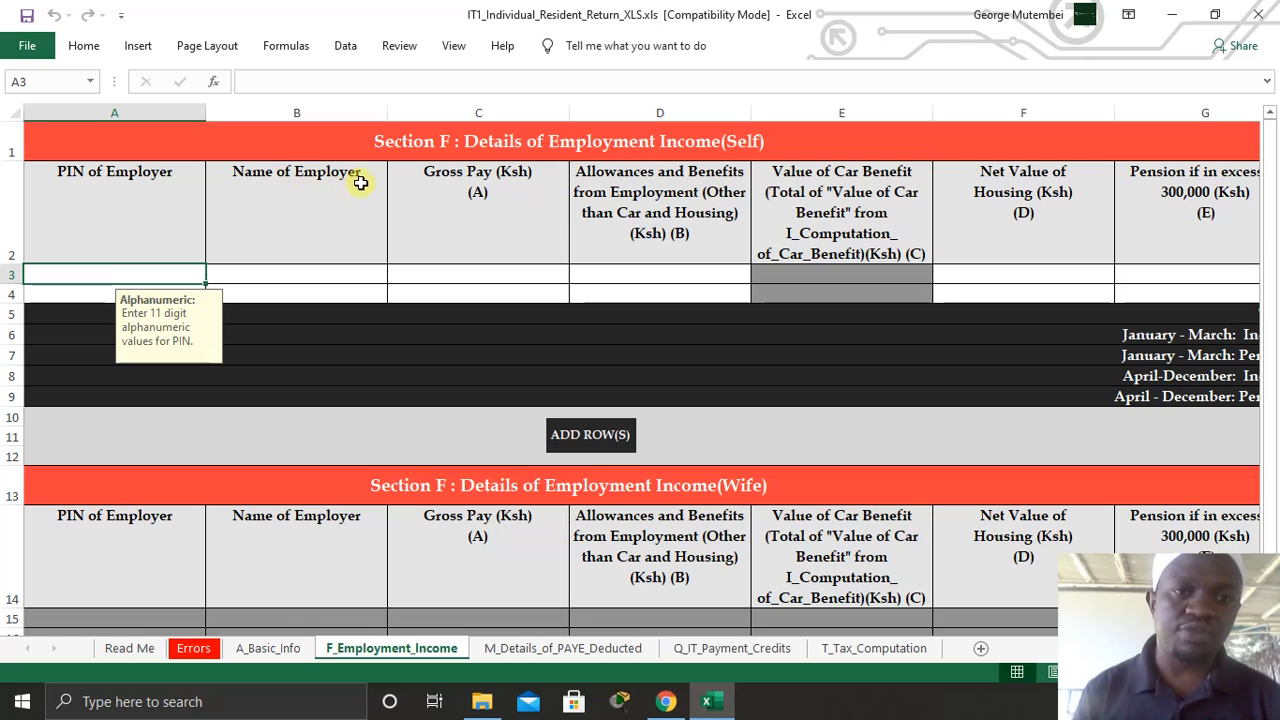
click(665, 701)
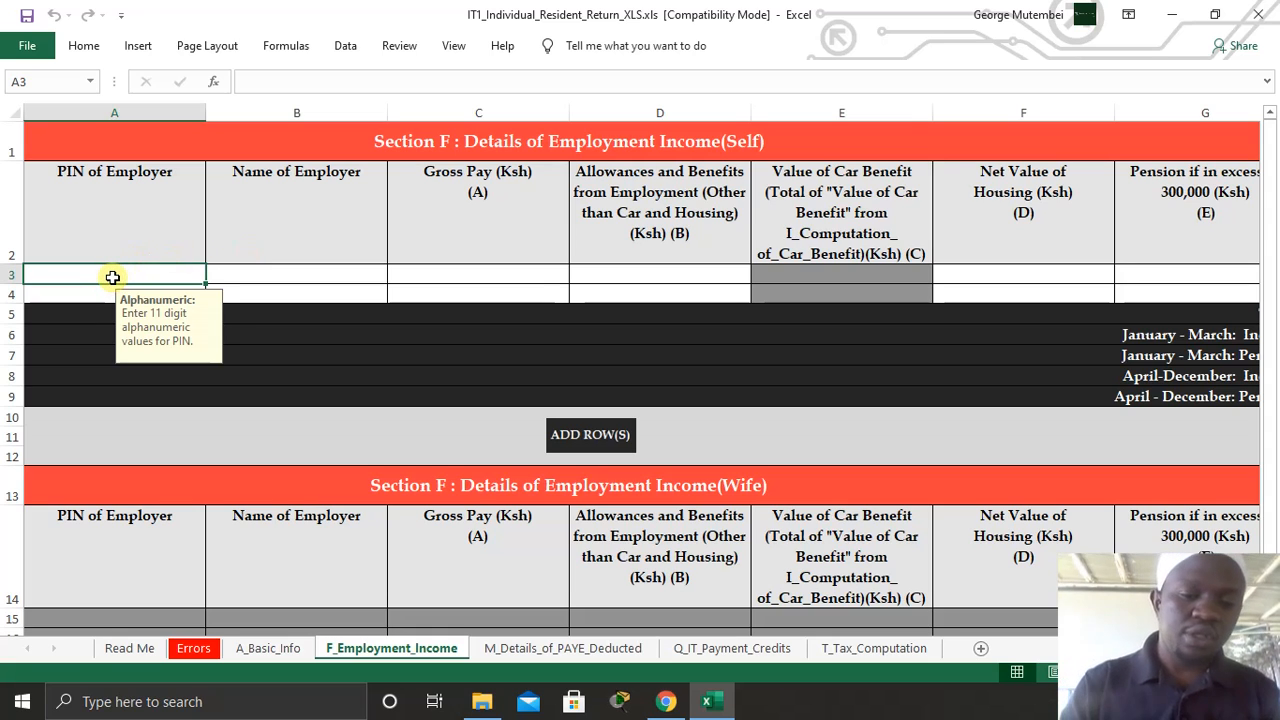
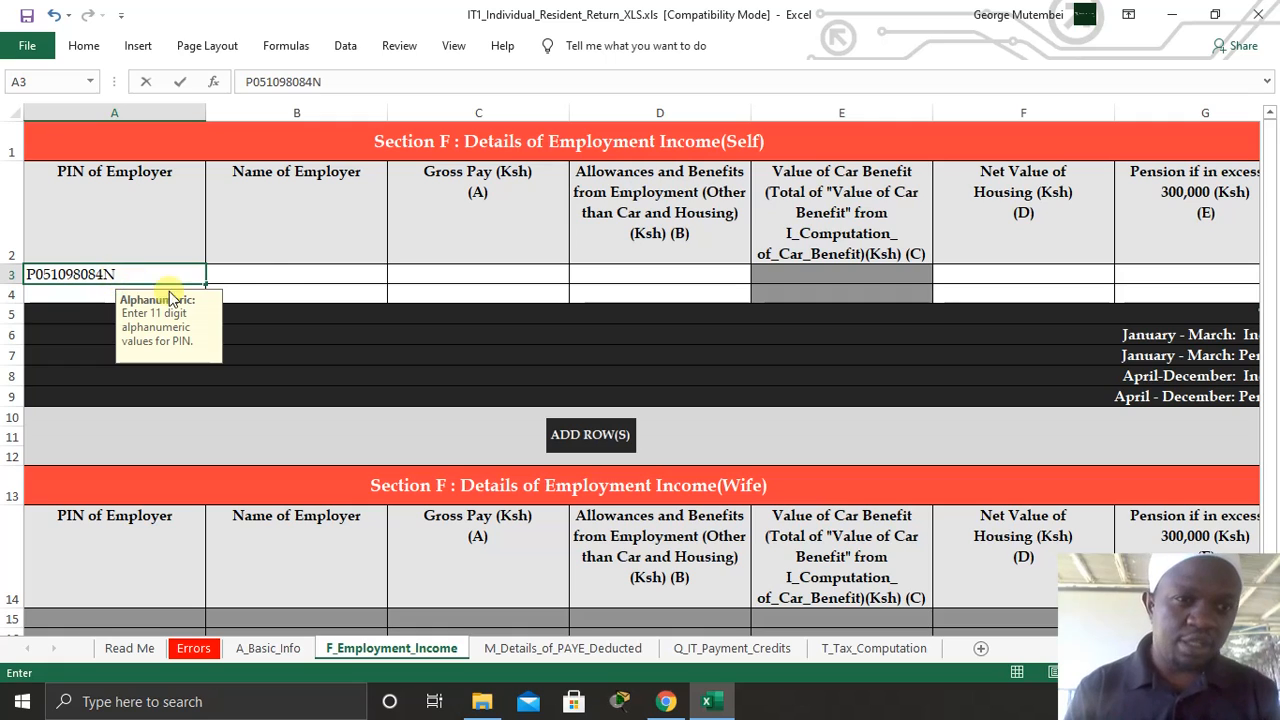
click(264, 268)
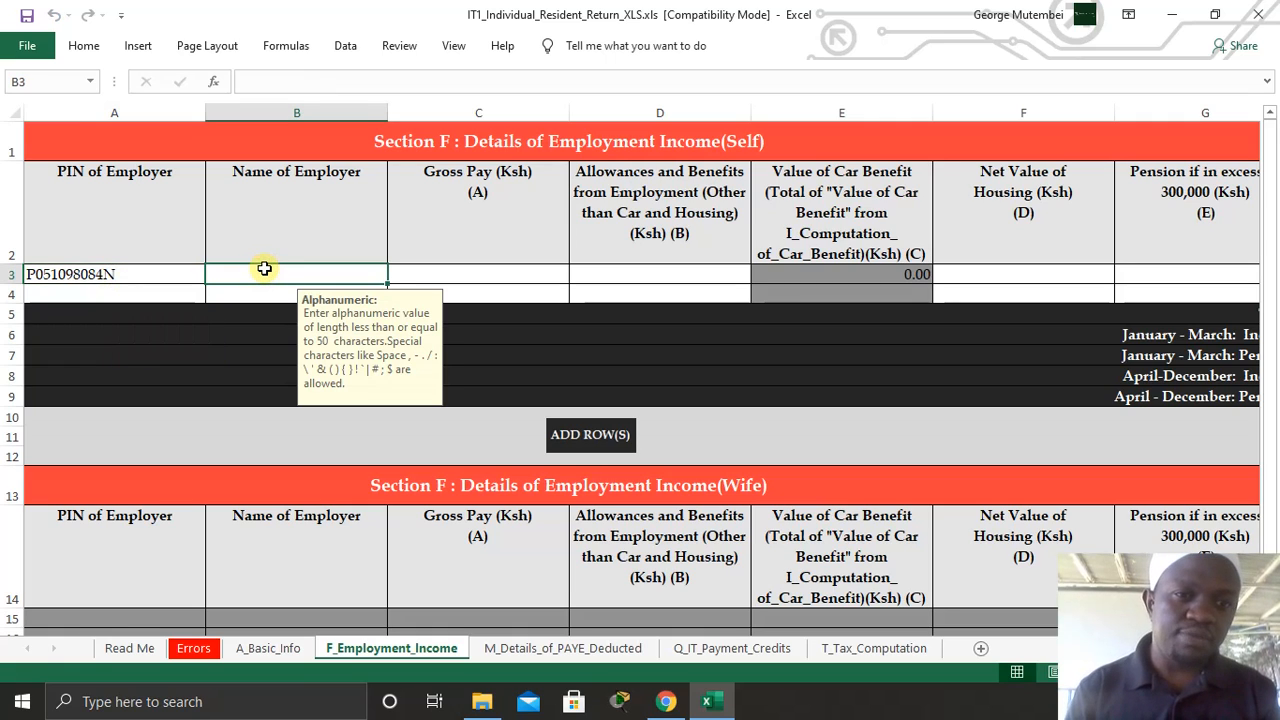
text(T)
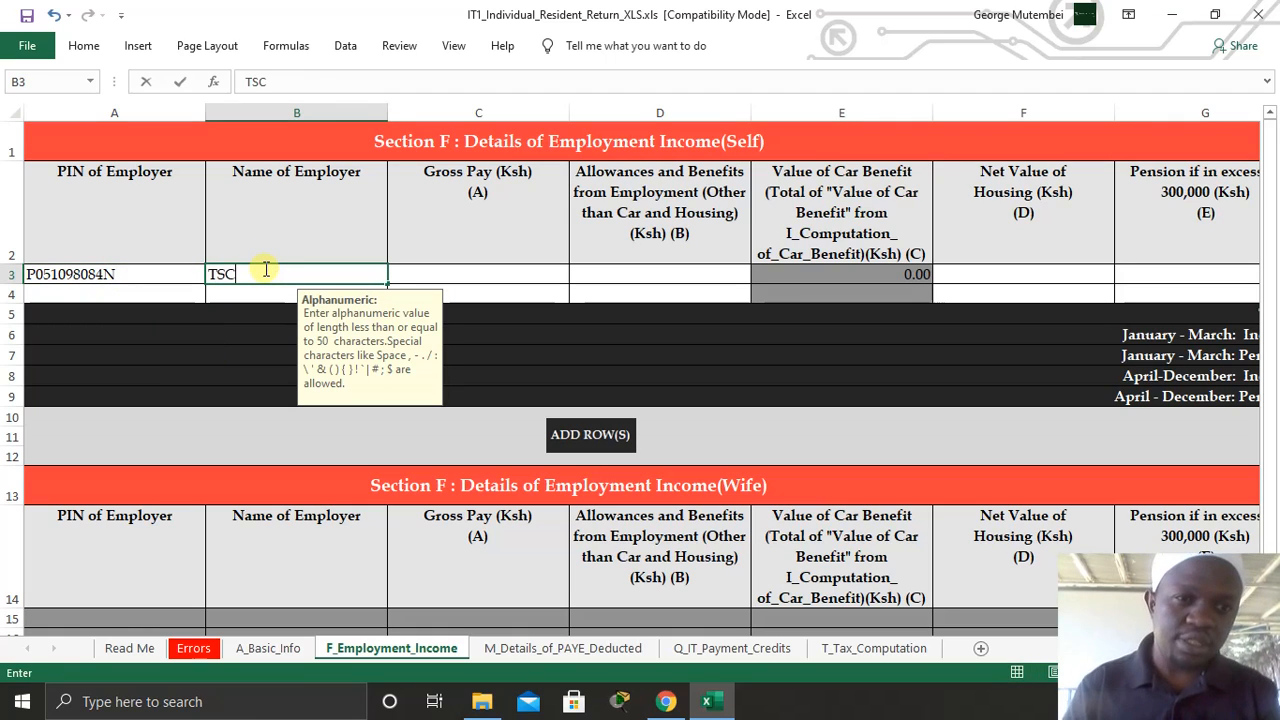
text(SC)
click(453, 276)
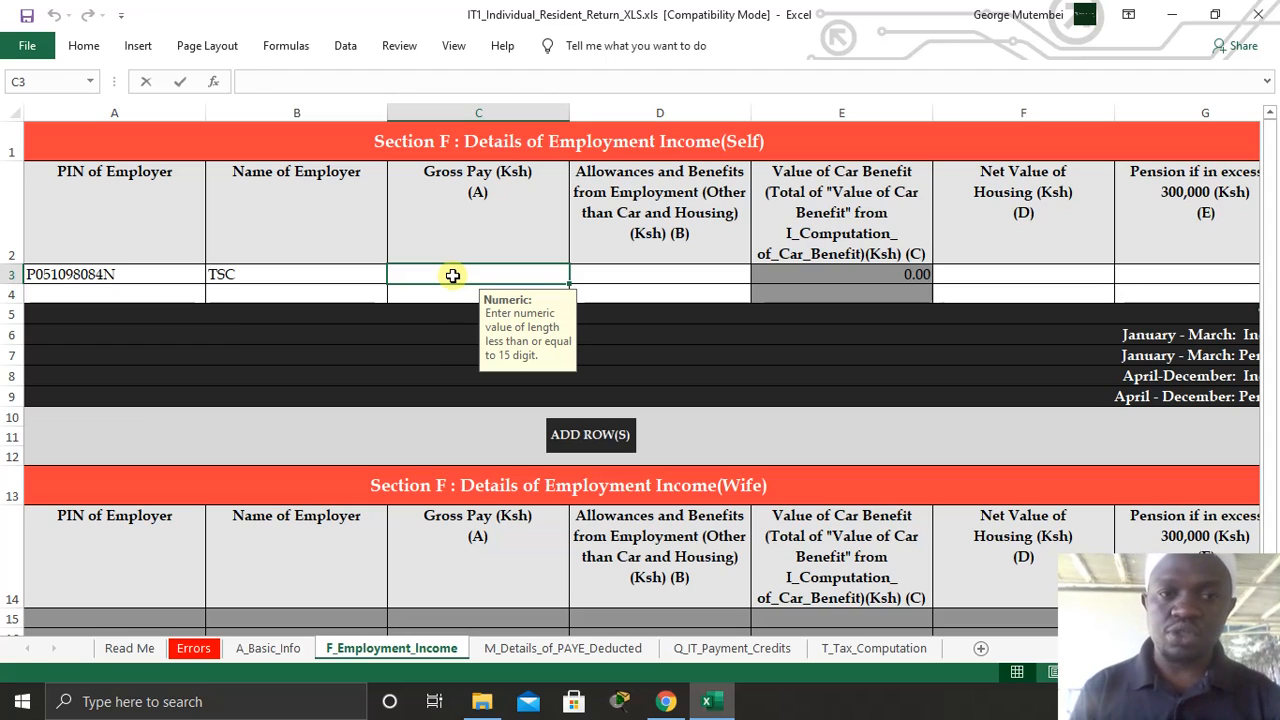
- Enter TSC gross pay of 300,000 with 0 allowances, net housing value and excess pension
text(300000)
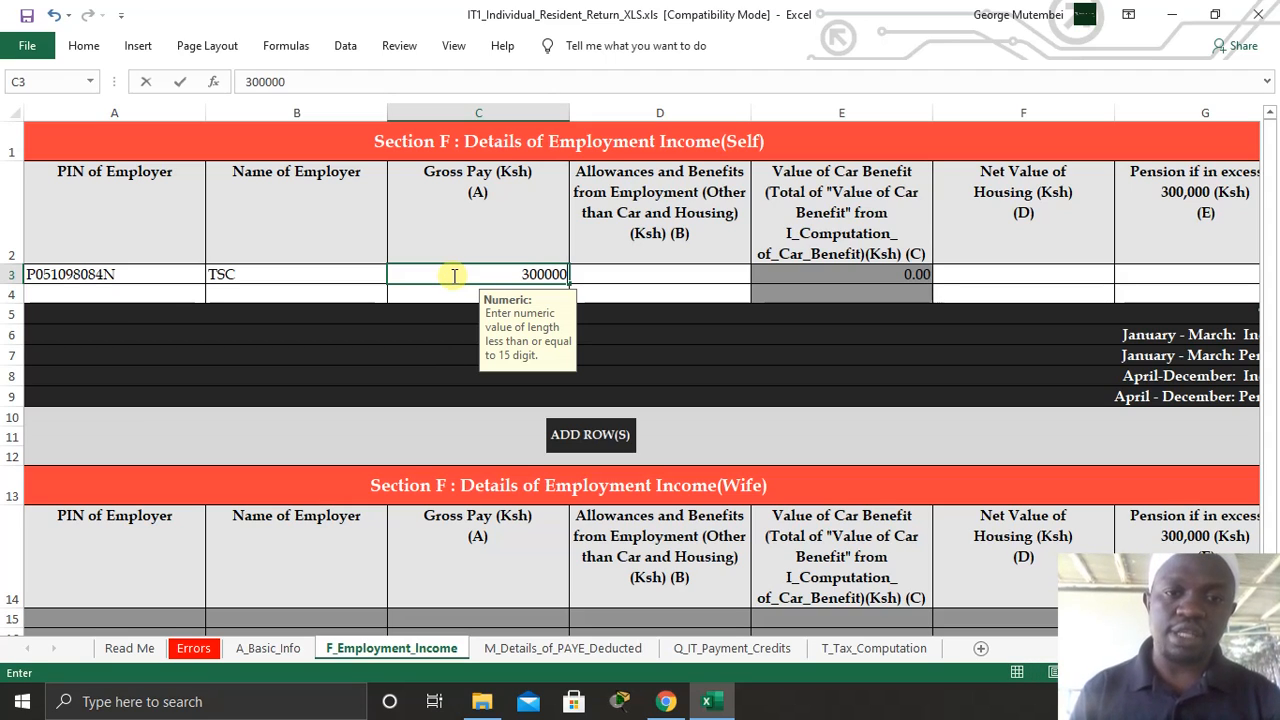
click(632, 275)
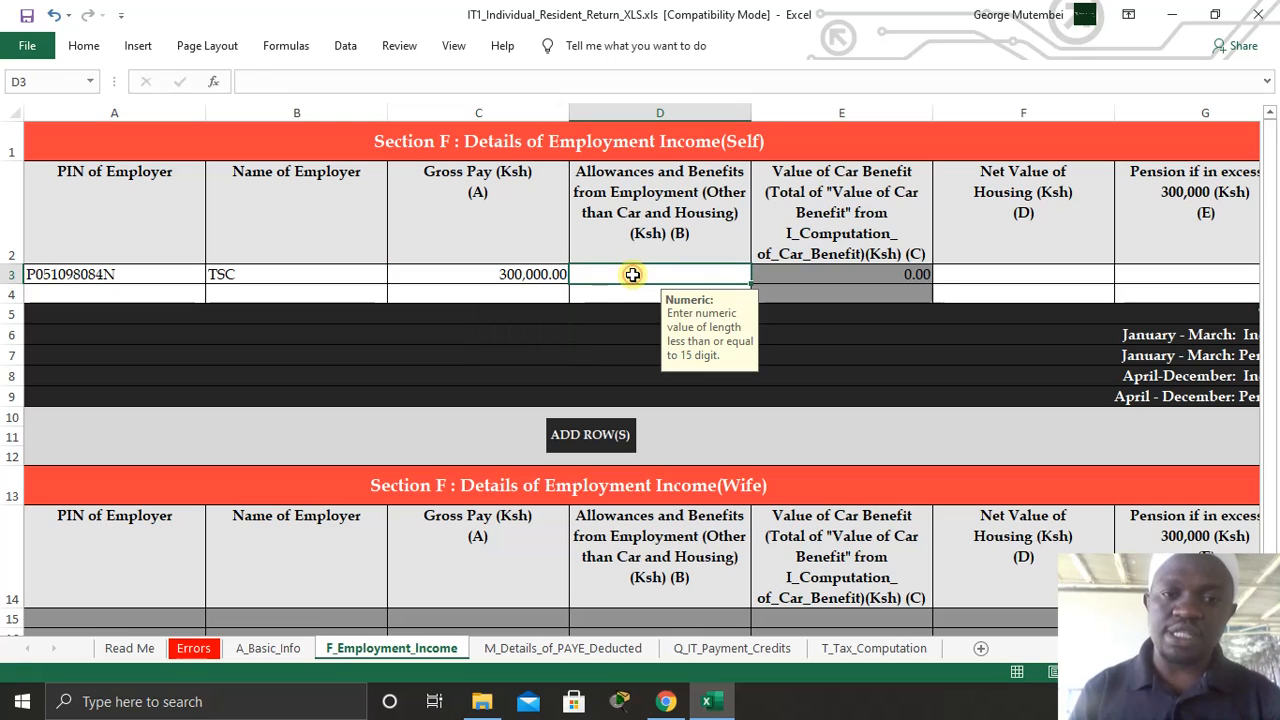
text(0)
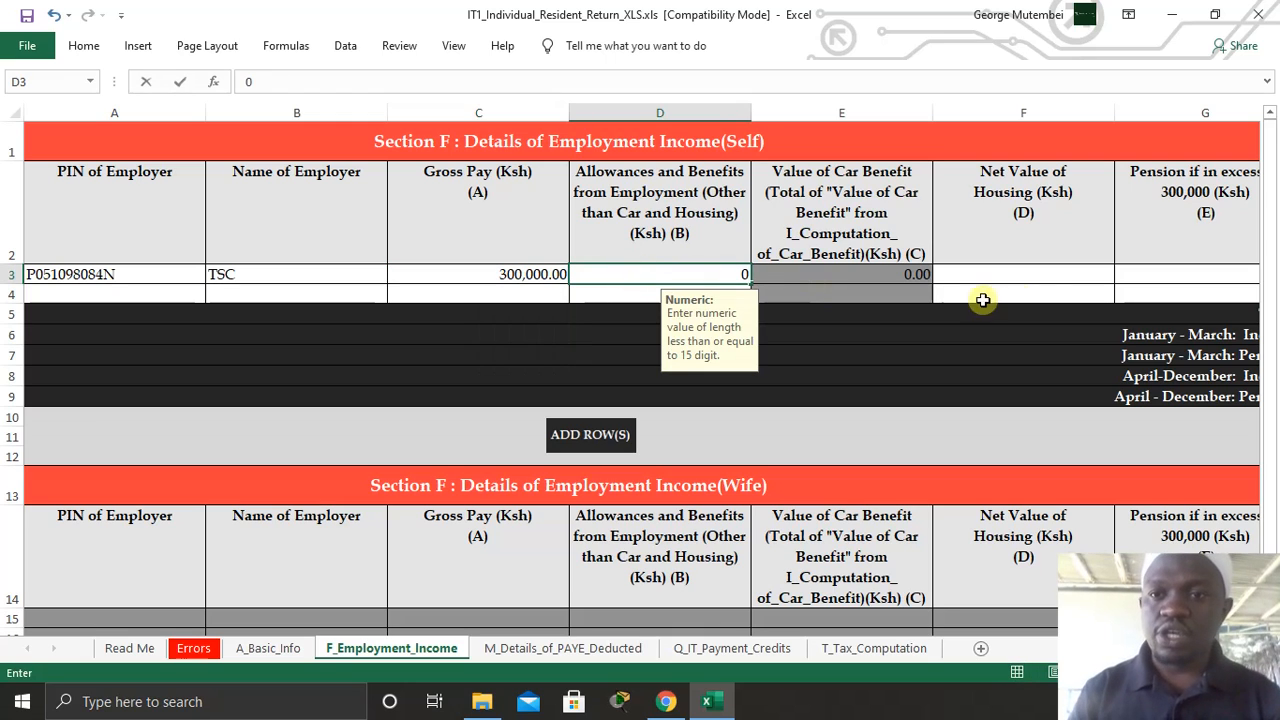
click(995, 266)
text(0)
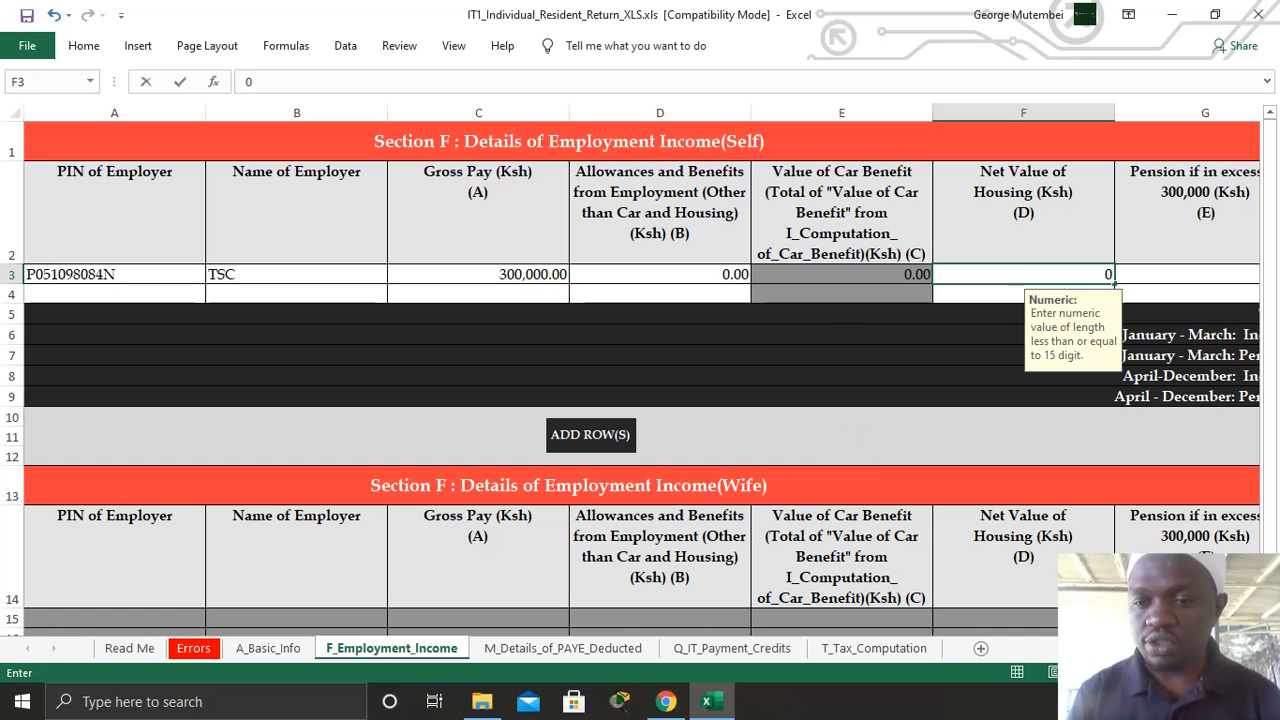
scroll(399, 284, right, 4)
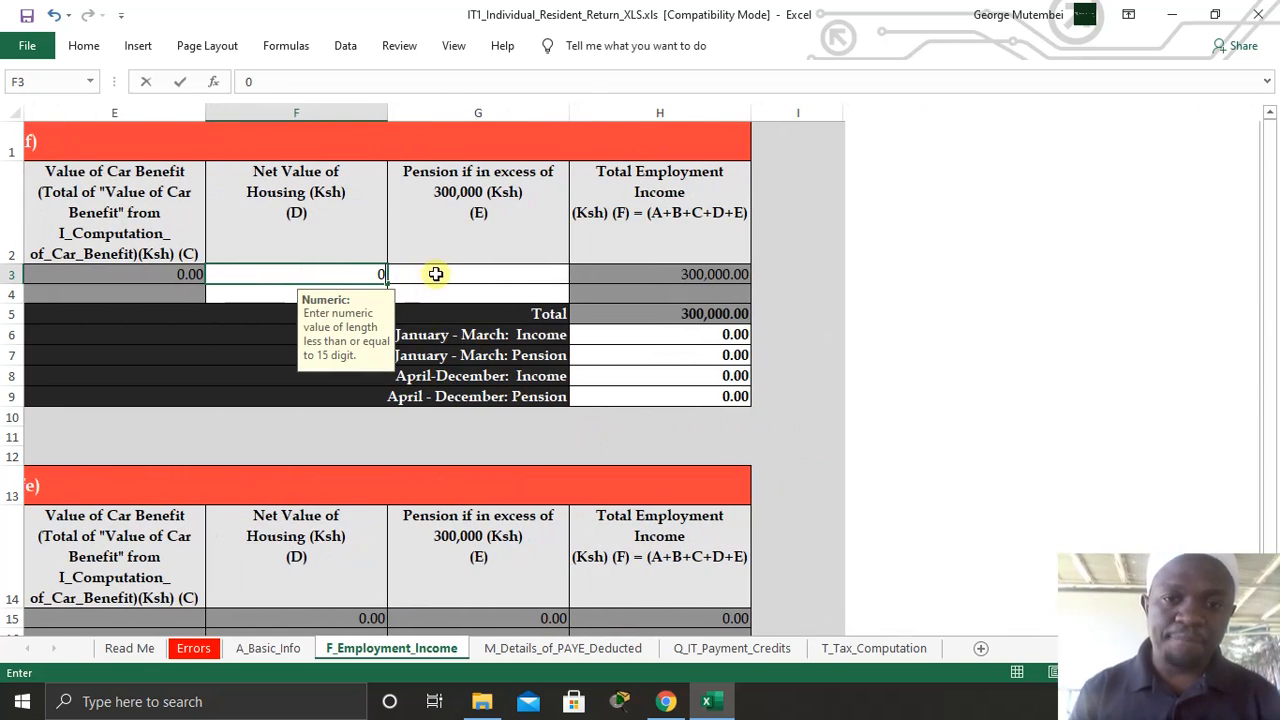
click(436, 274)
text(0)
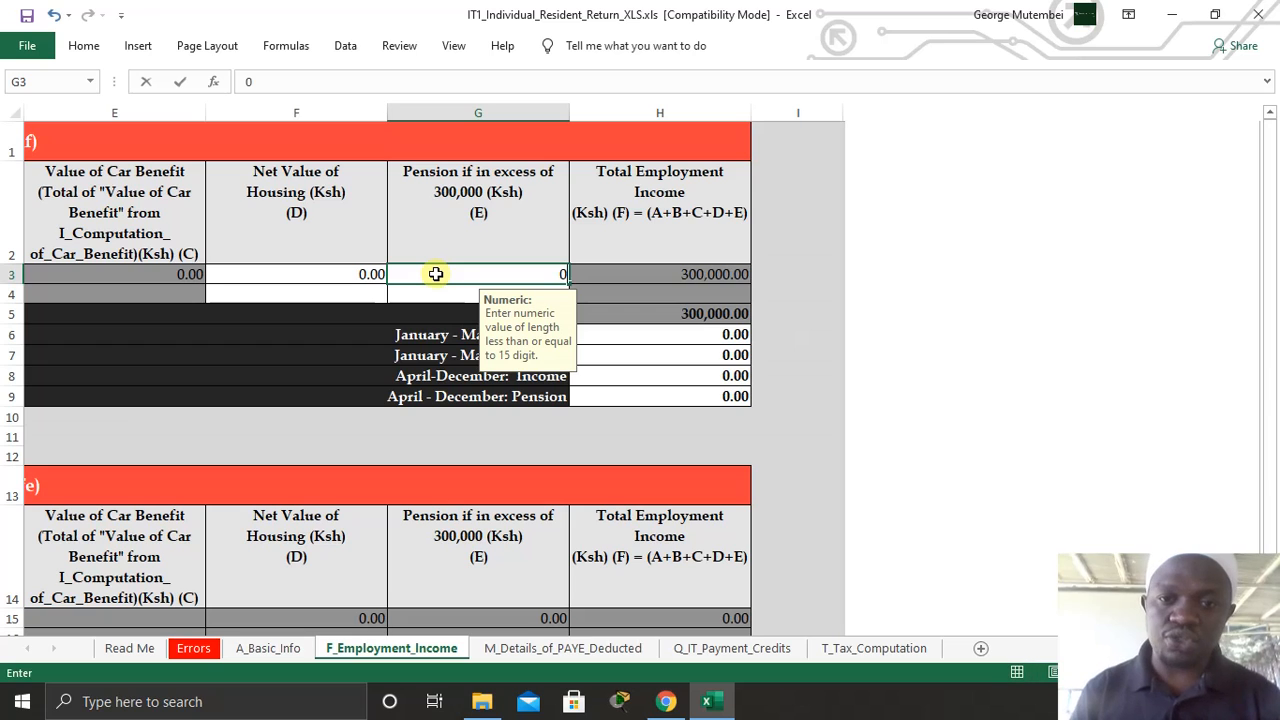
click(834, 311)
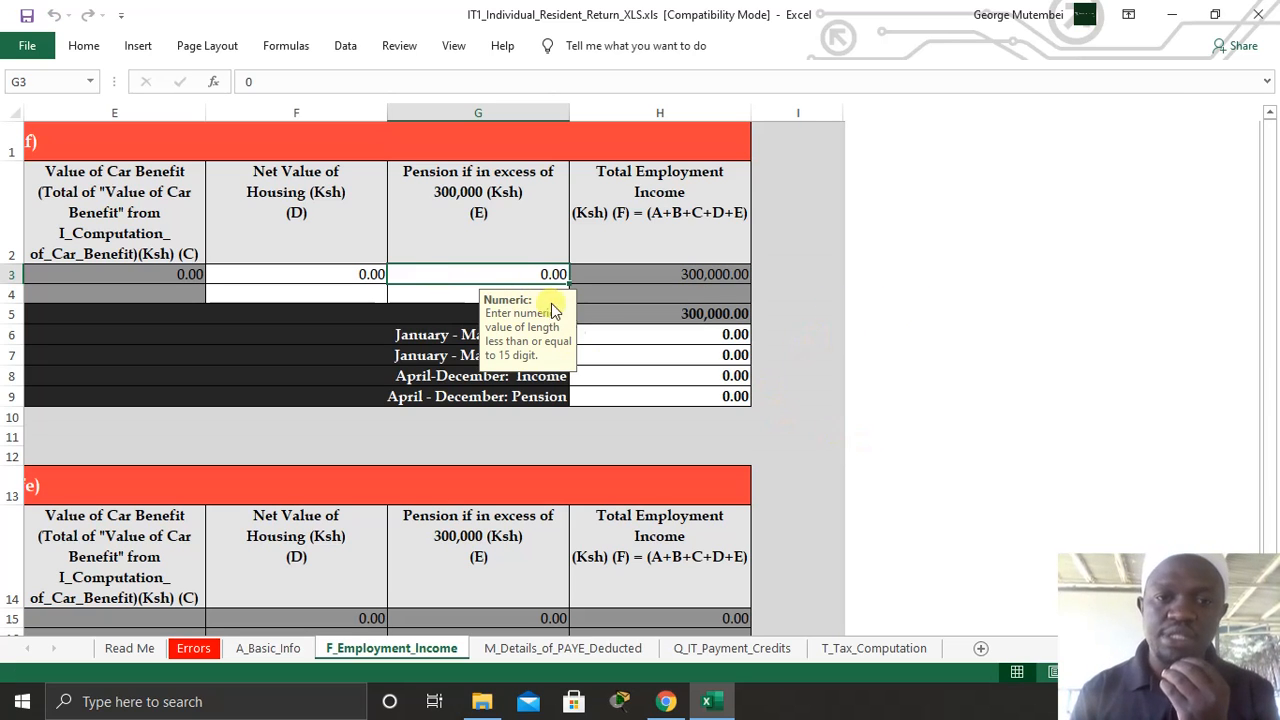
click(617, 353)
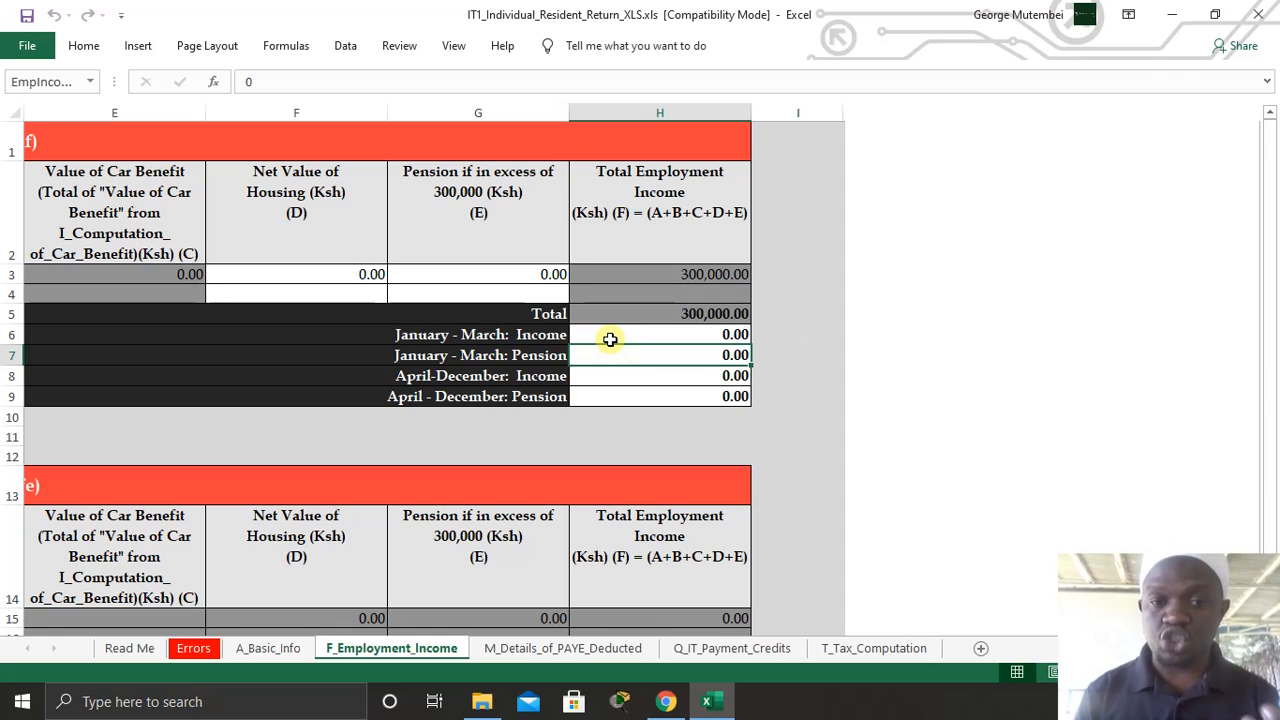
click(608, 332)
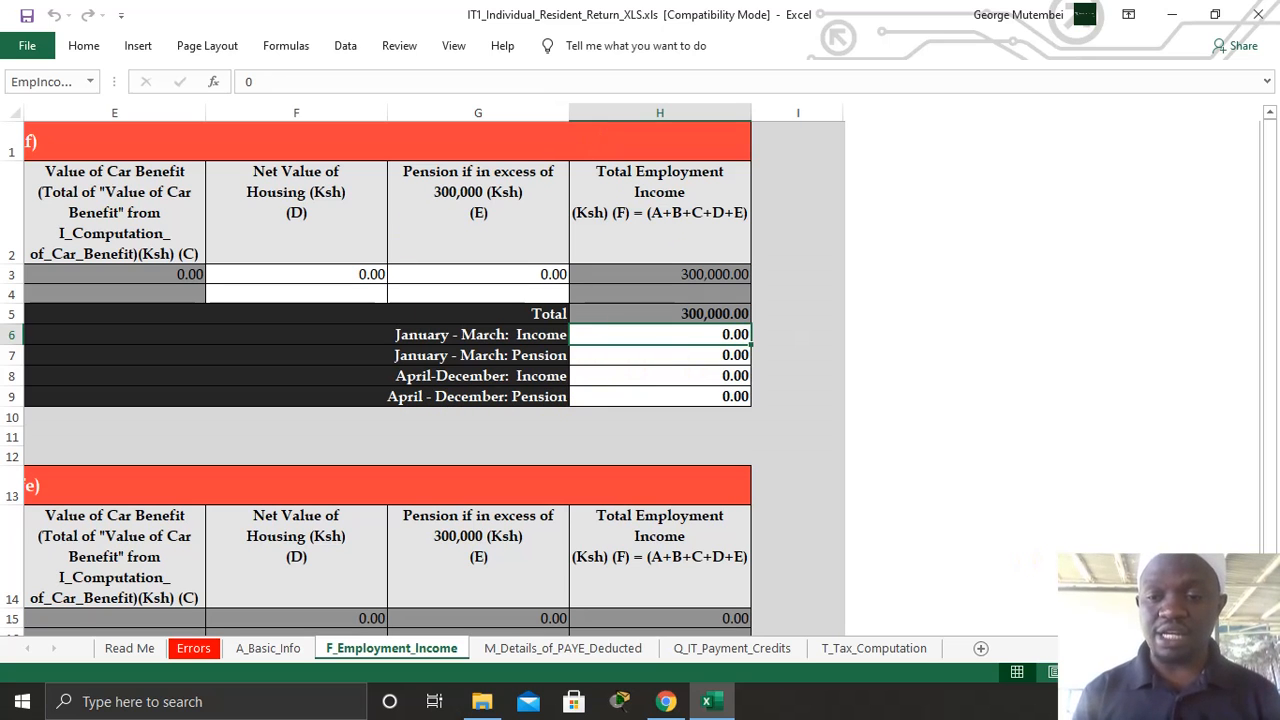
ctrl+scroll(640, 370, up, 3)
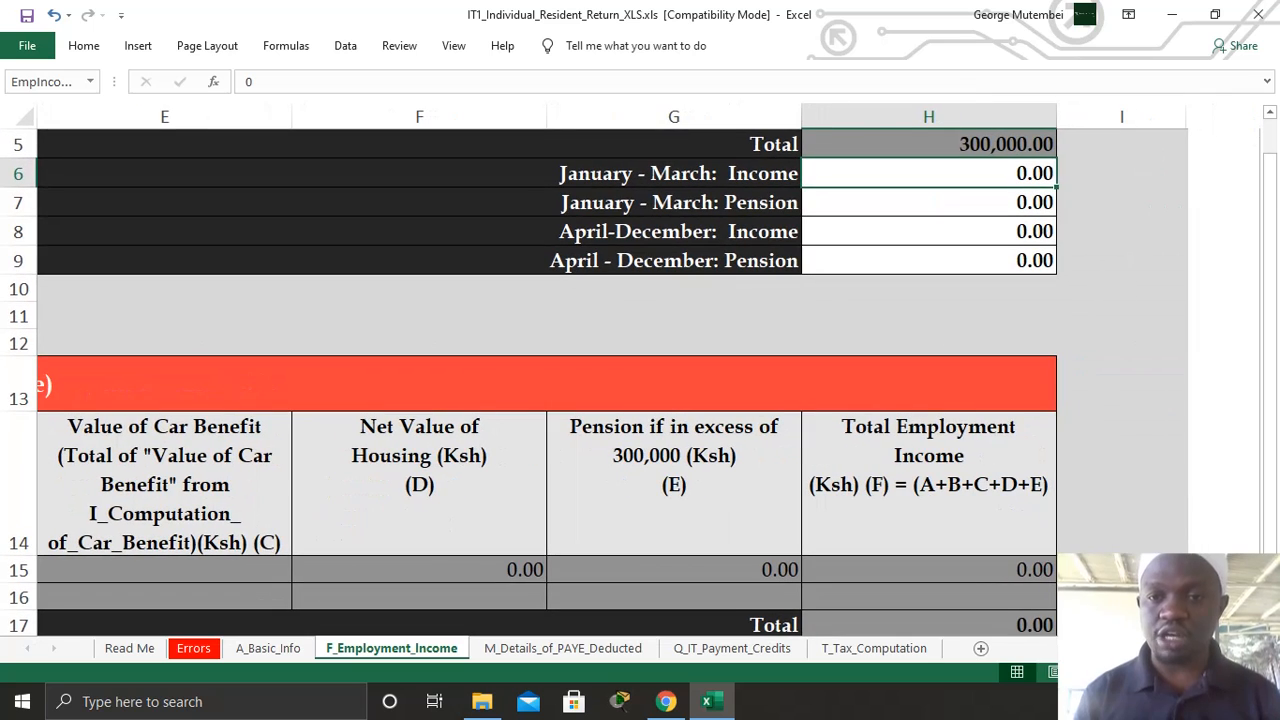
drag(1272, 435, 1257, 381)
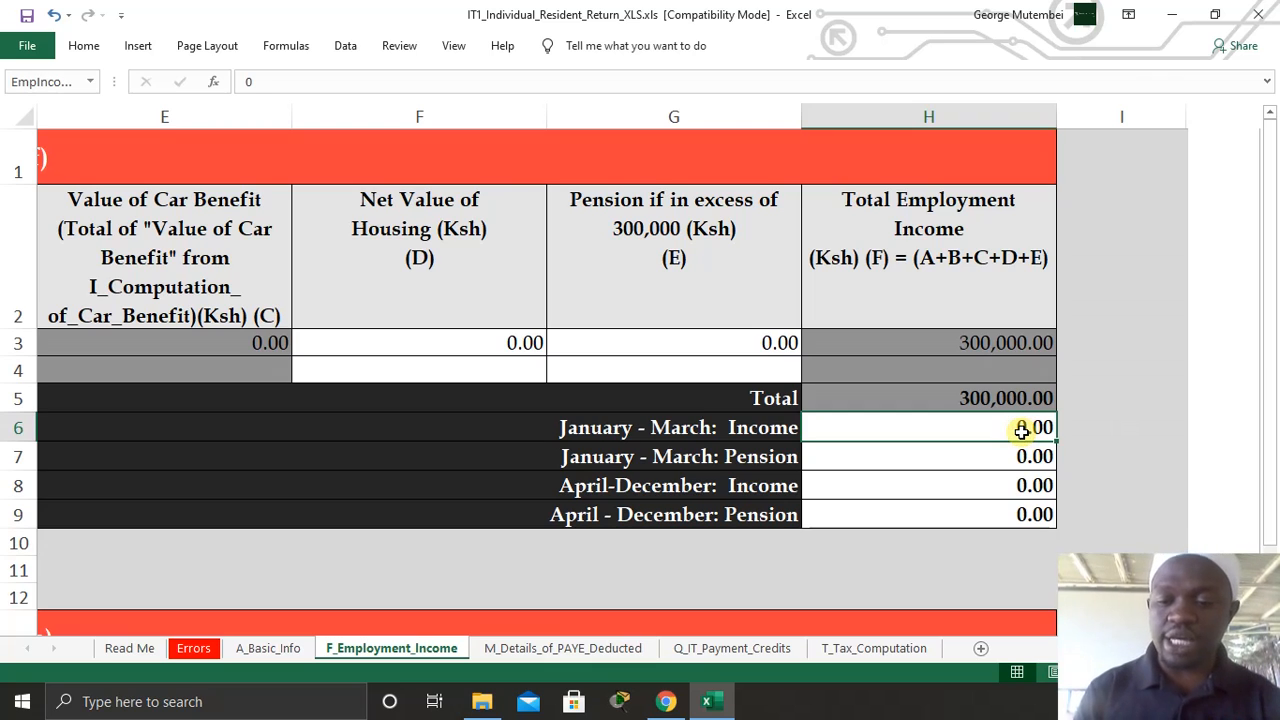
- Enter January–March income 100,000 and pension 2,000
text(1000)
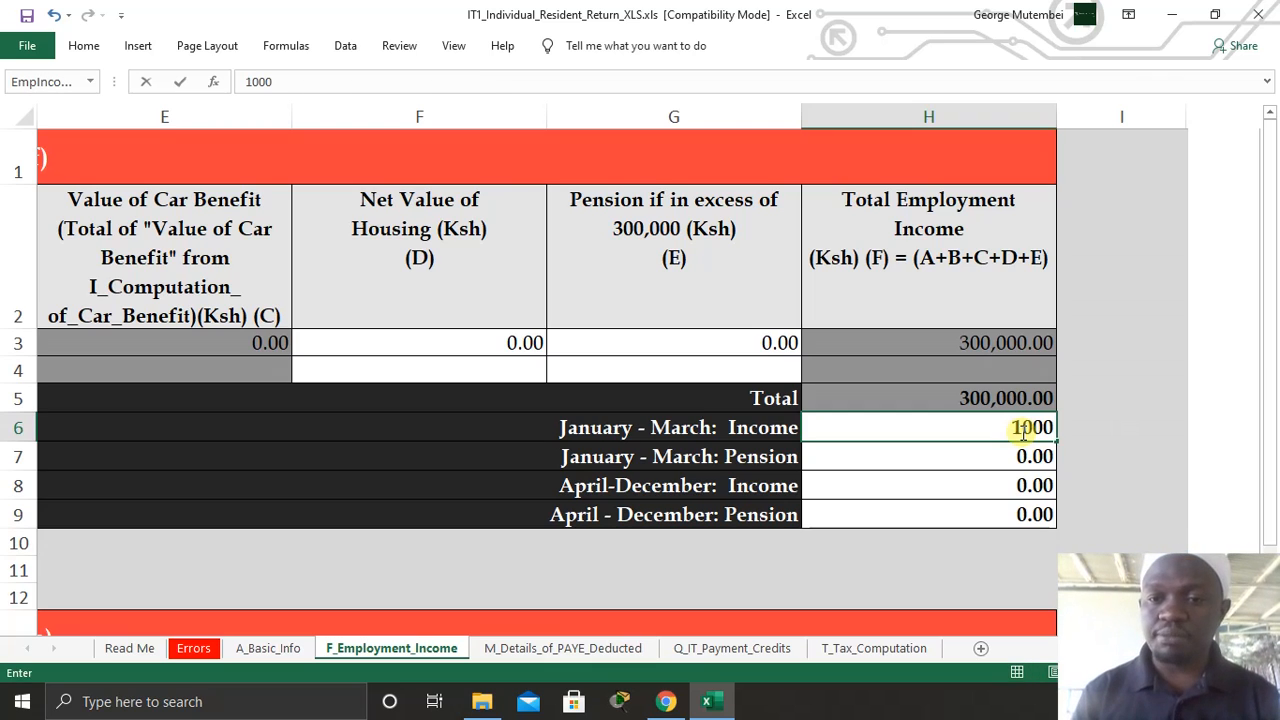
text(00)
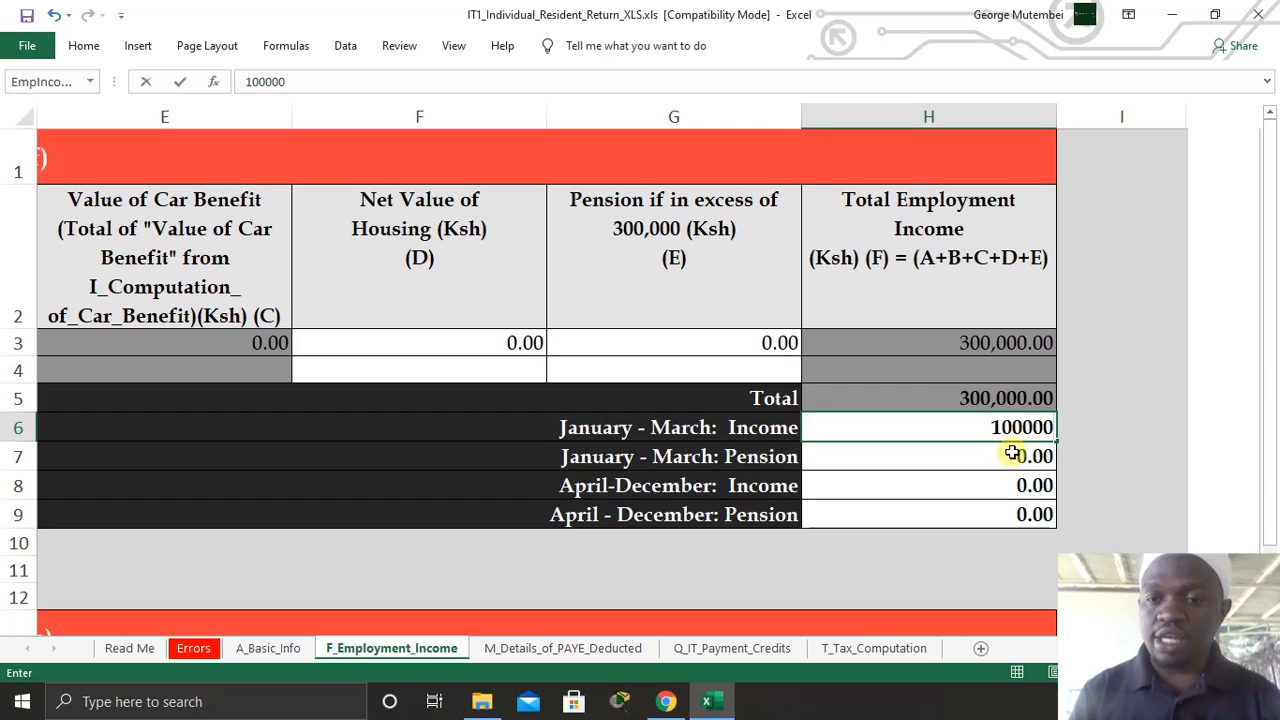
click(1011, 456)
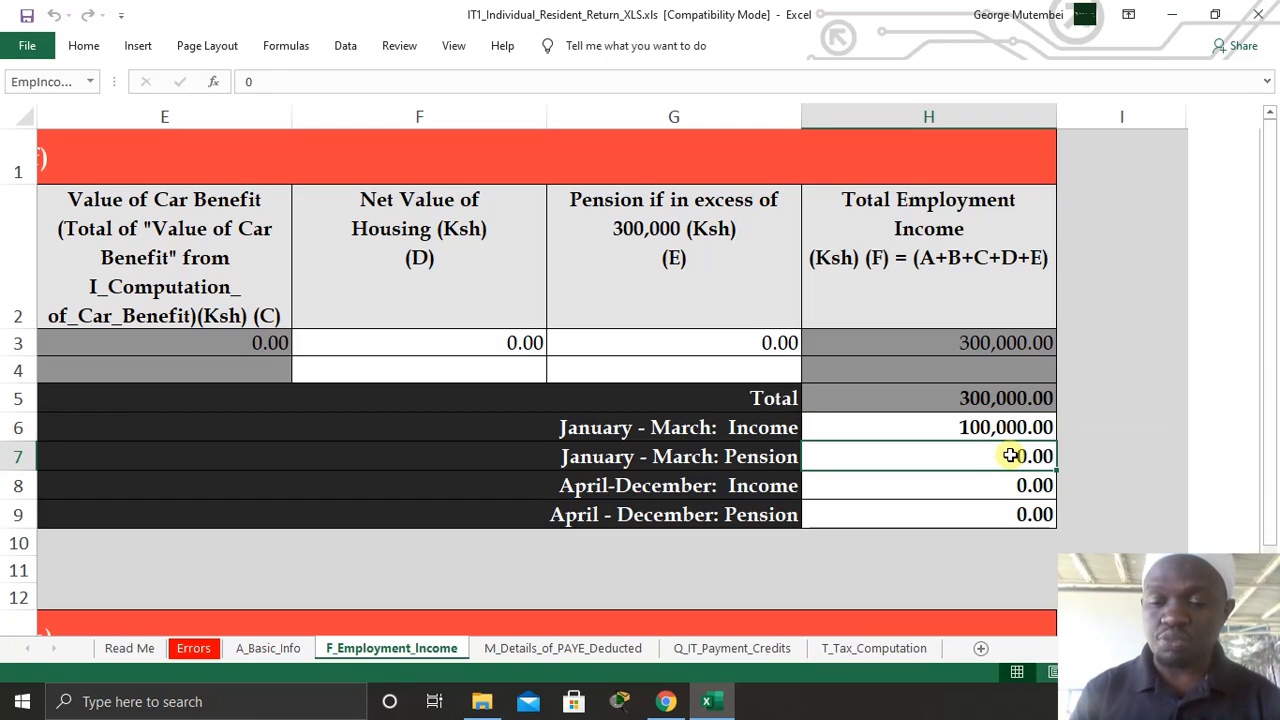
text(2000)
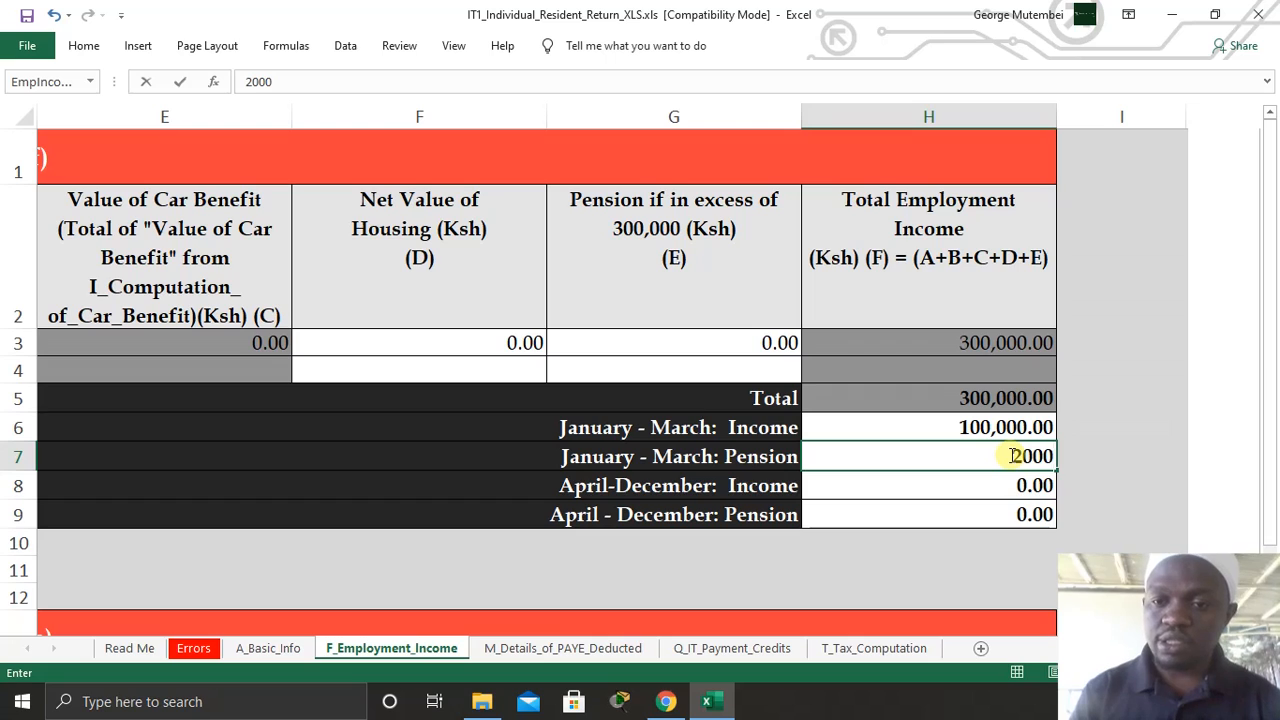
click(1017, 486)
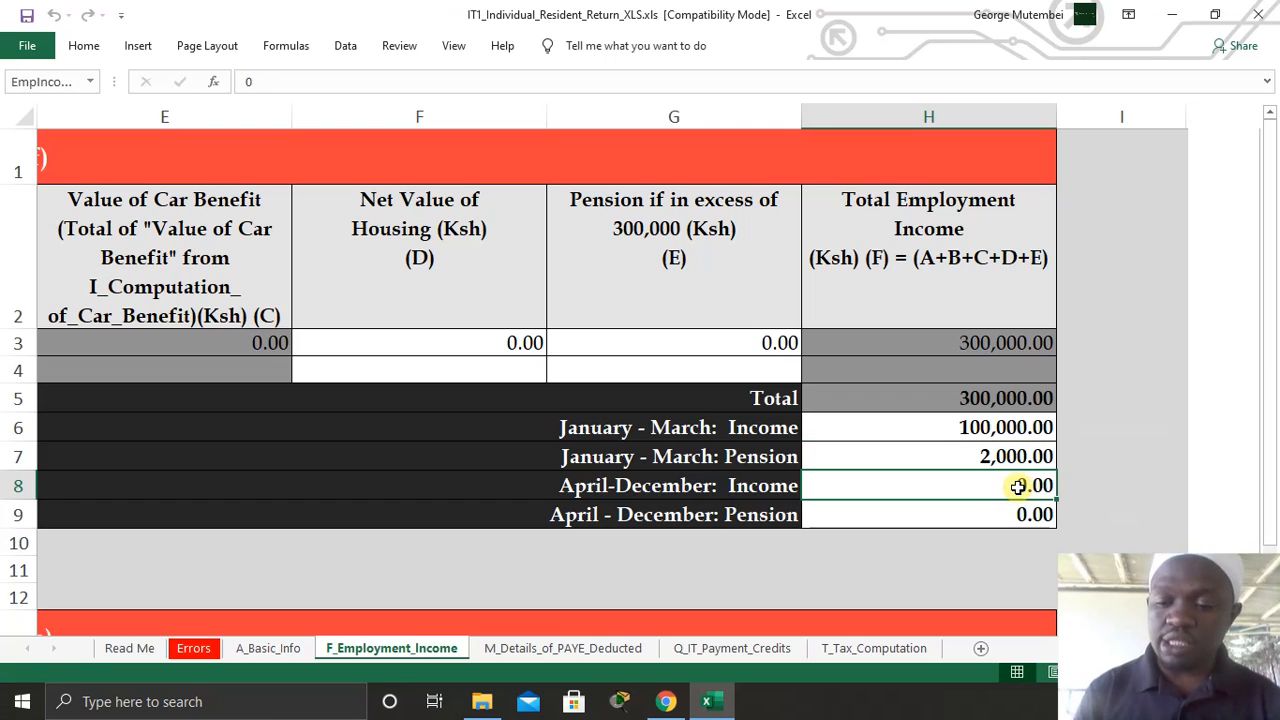
- Enter April–December income 200,000 and pension 6,000, correcting the mistyped income
text(200000)
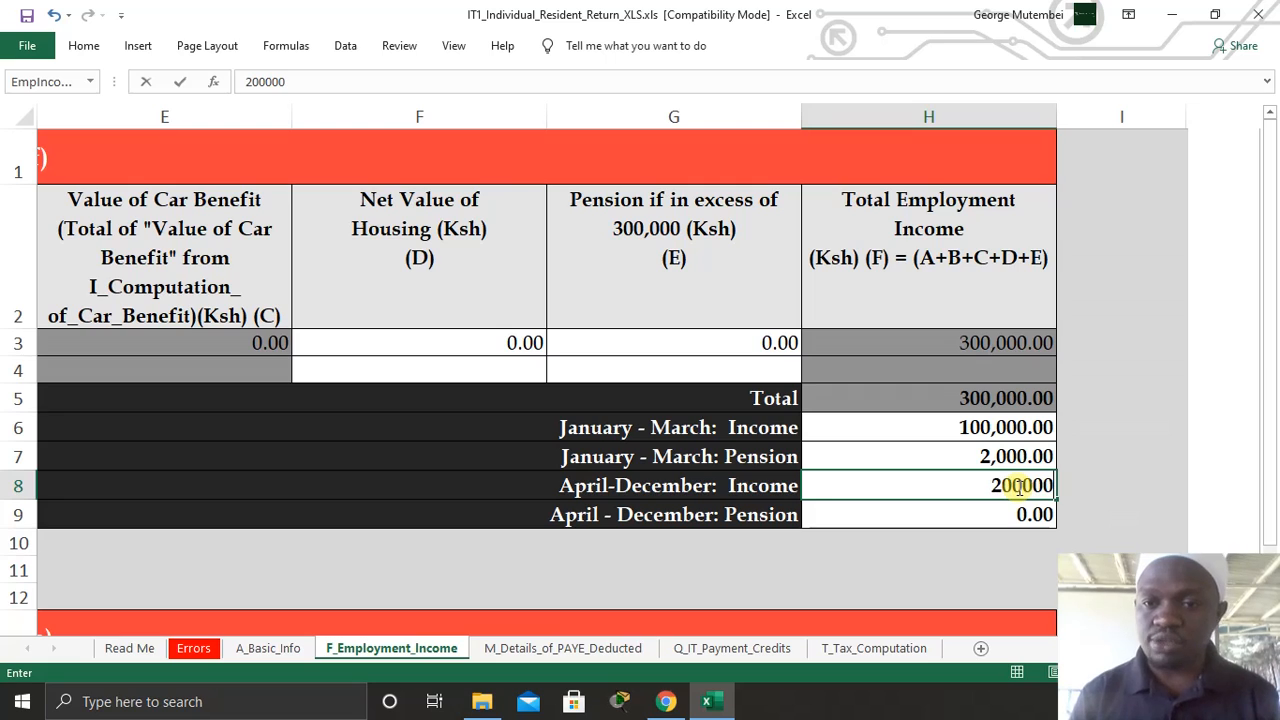
text(0)
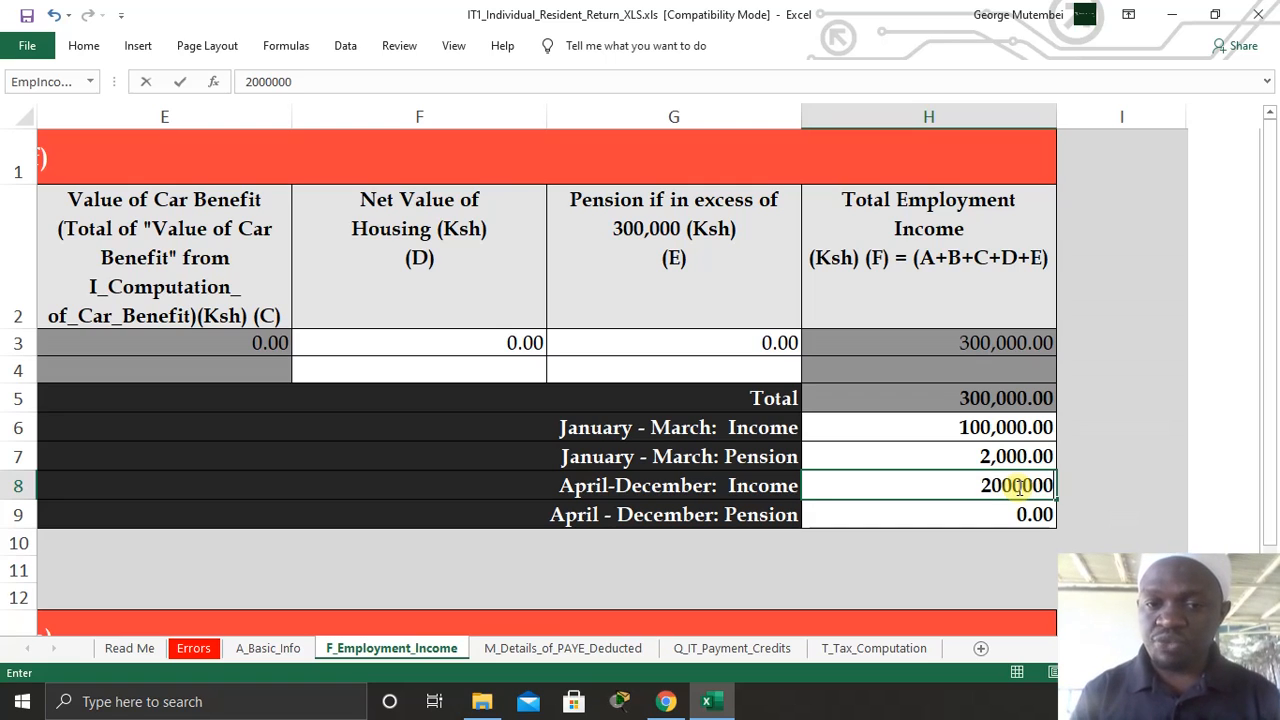
click(1010, 520)
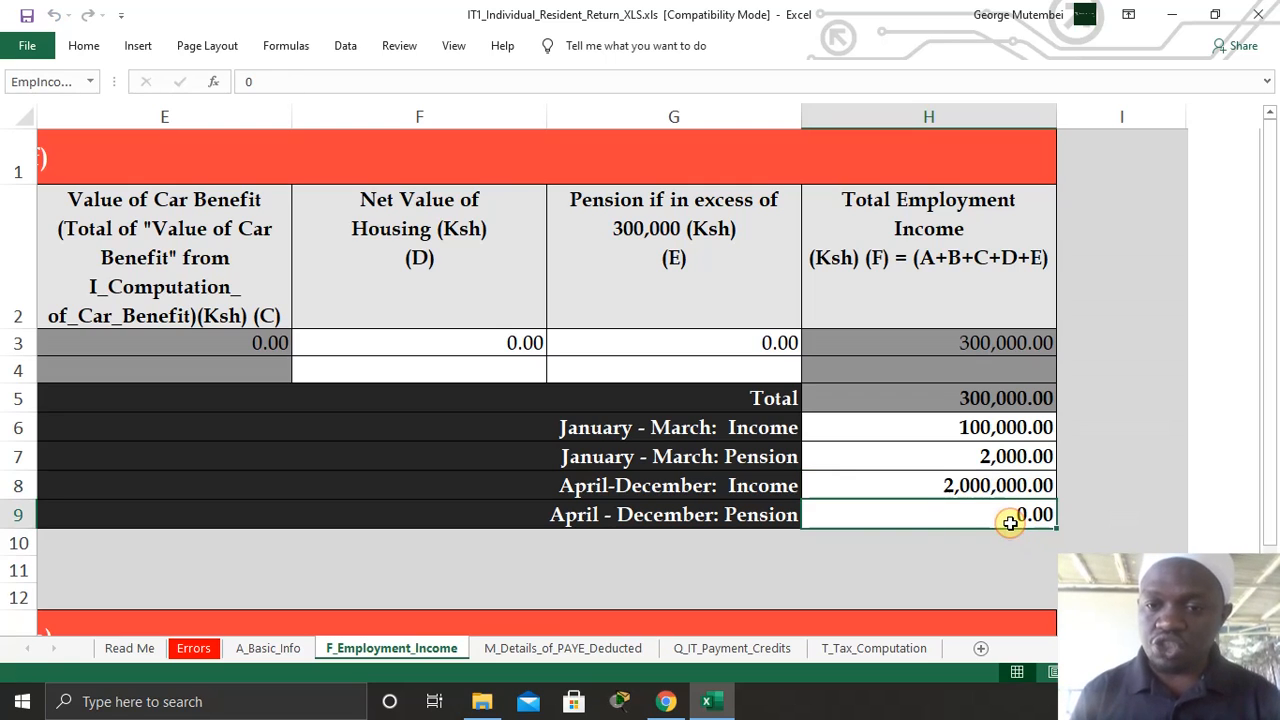
double_click(1010, 485)
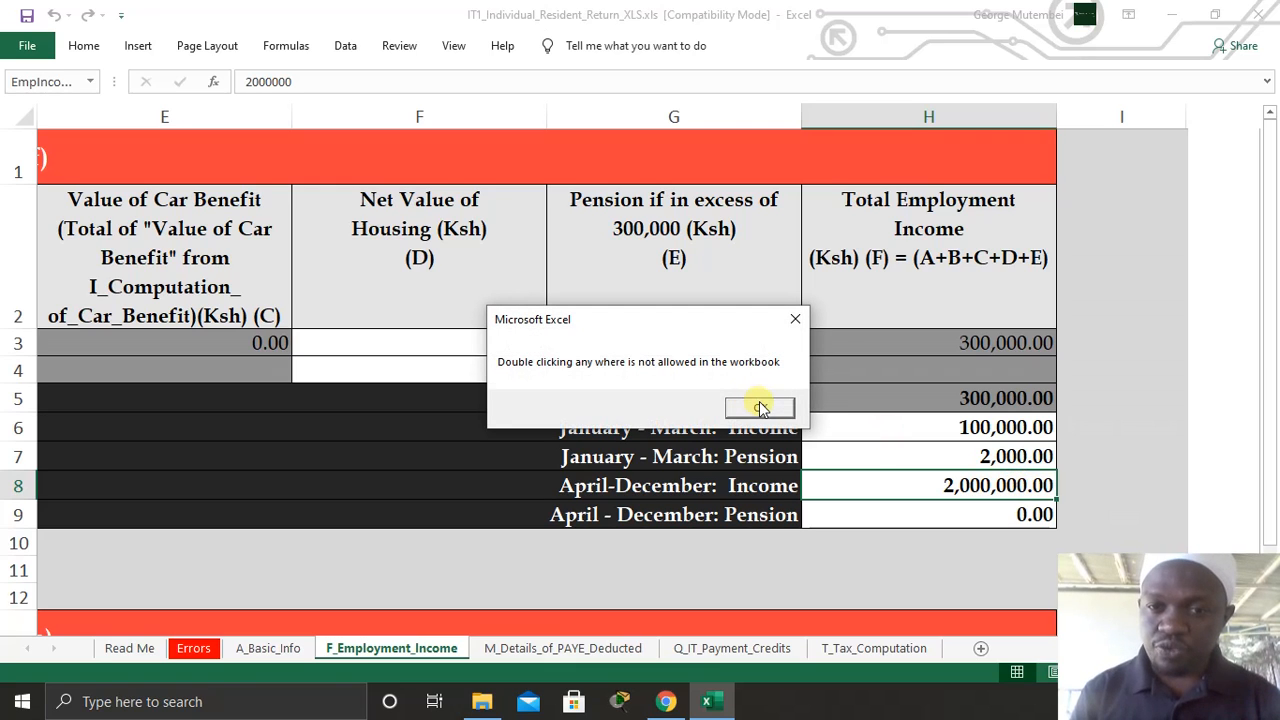
click(762, 407)
text(2)
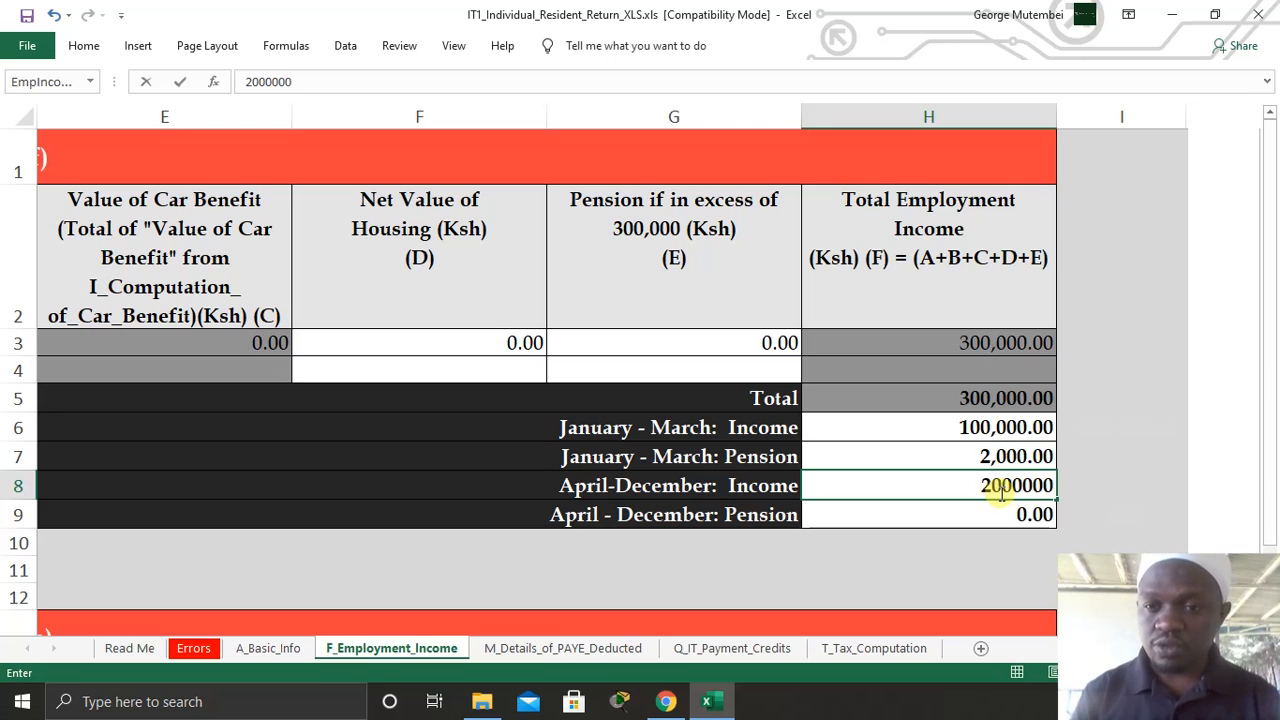
key(Return)
click(992, 490)
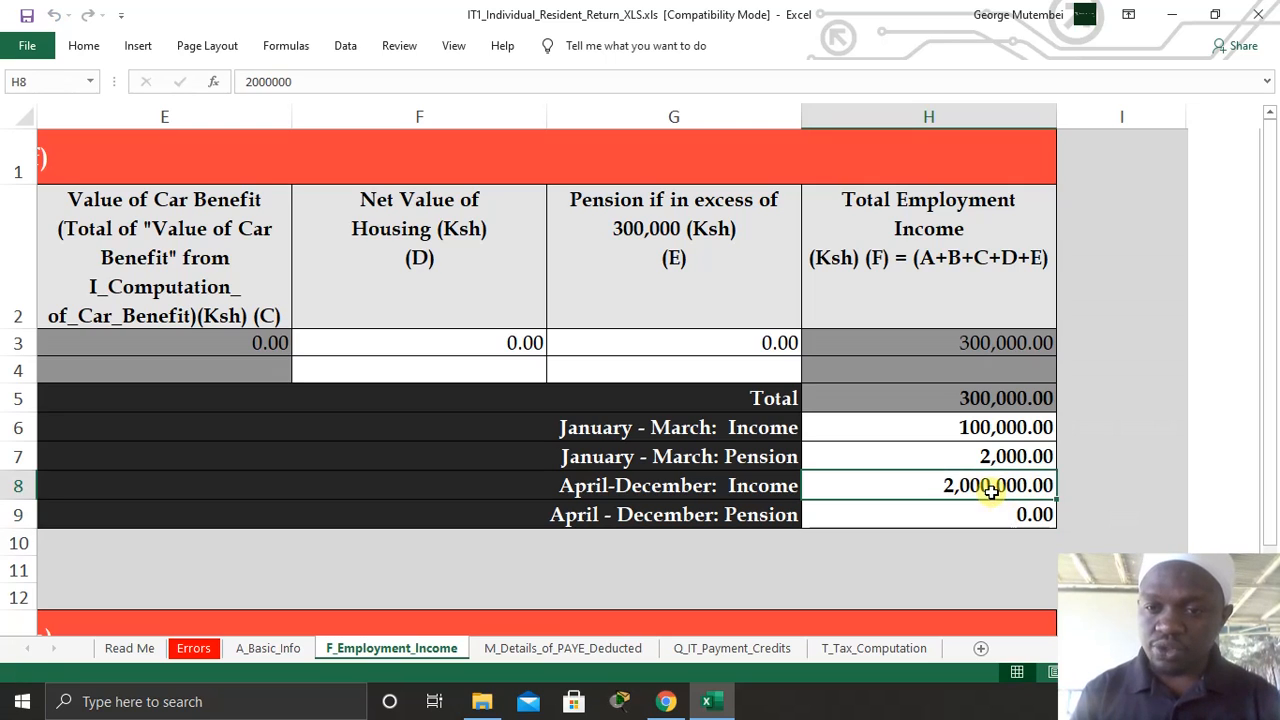
text(2)
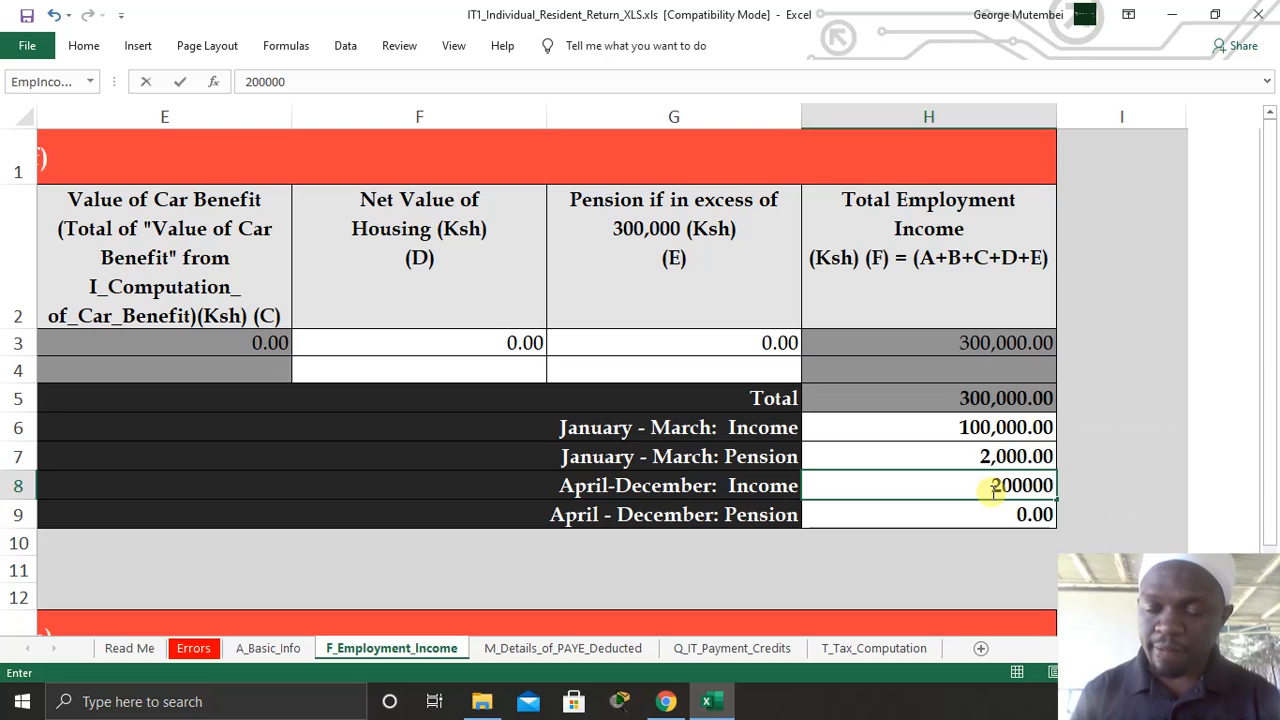
click(1008, 513)
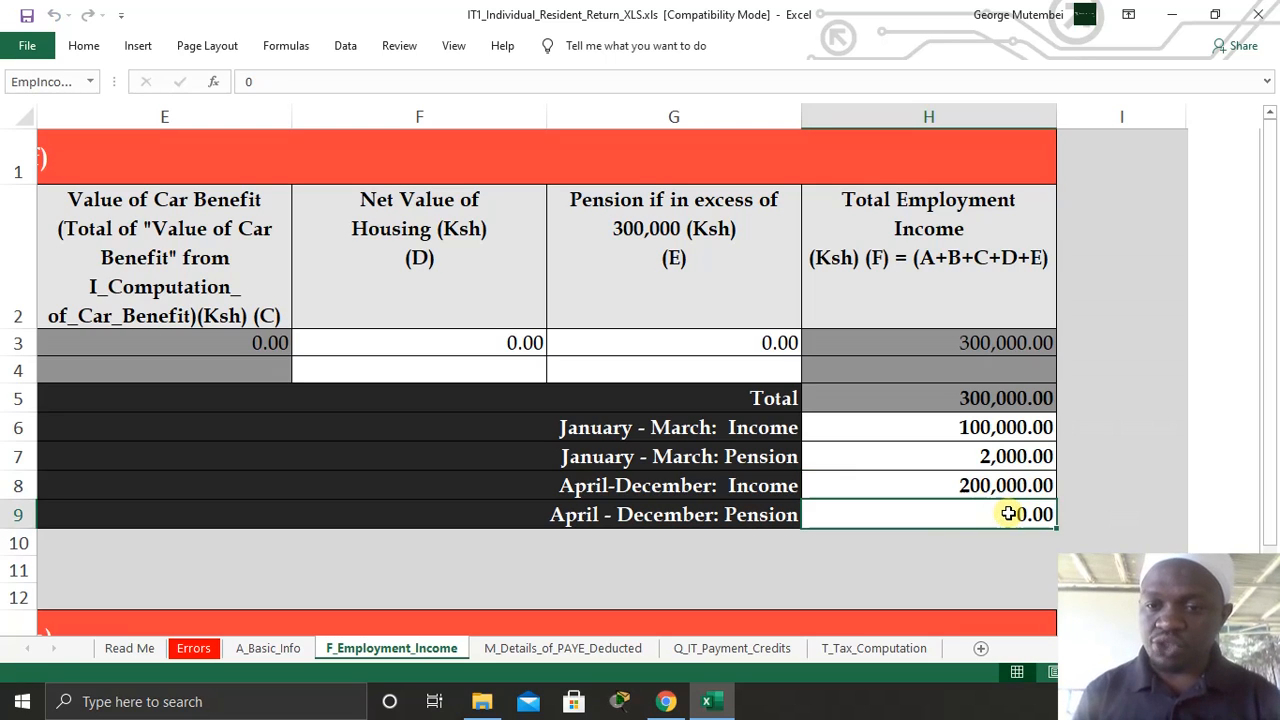
text(6000)
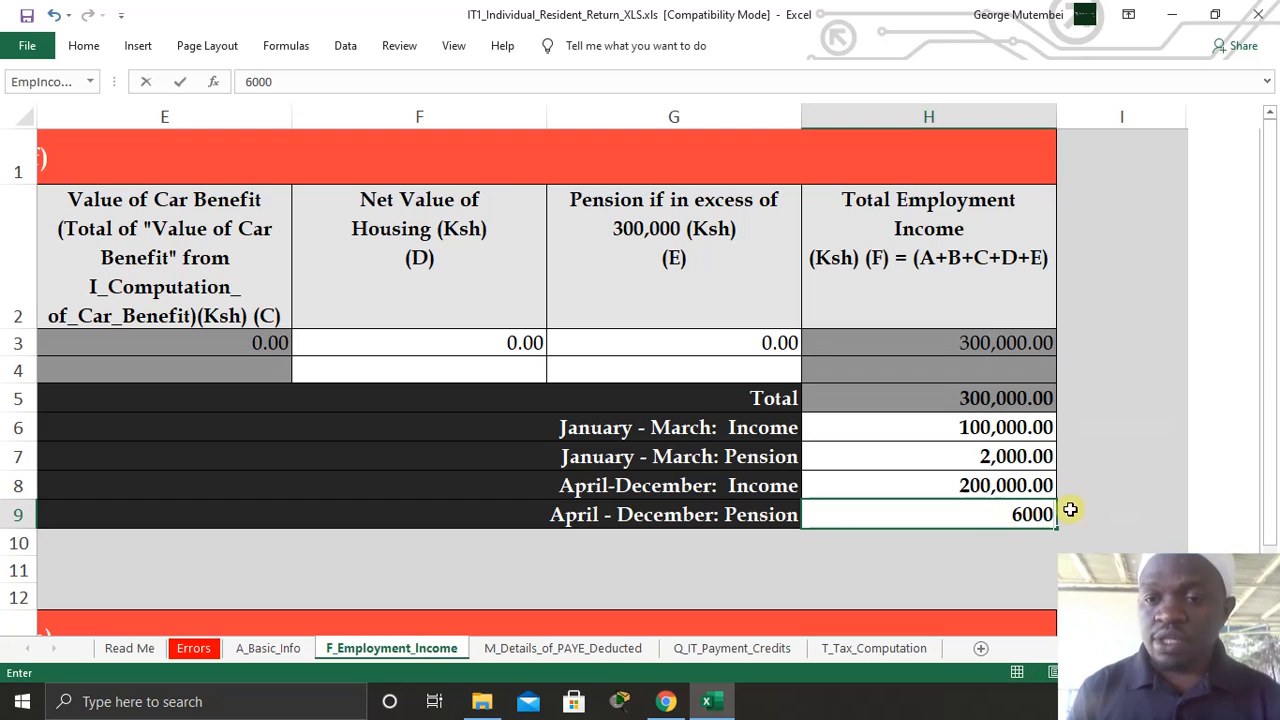
click(1135, 472)
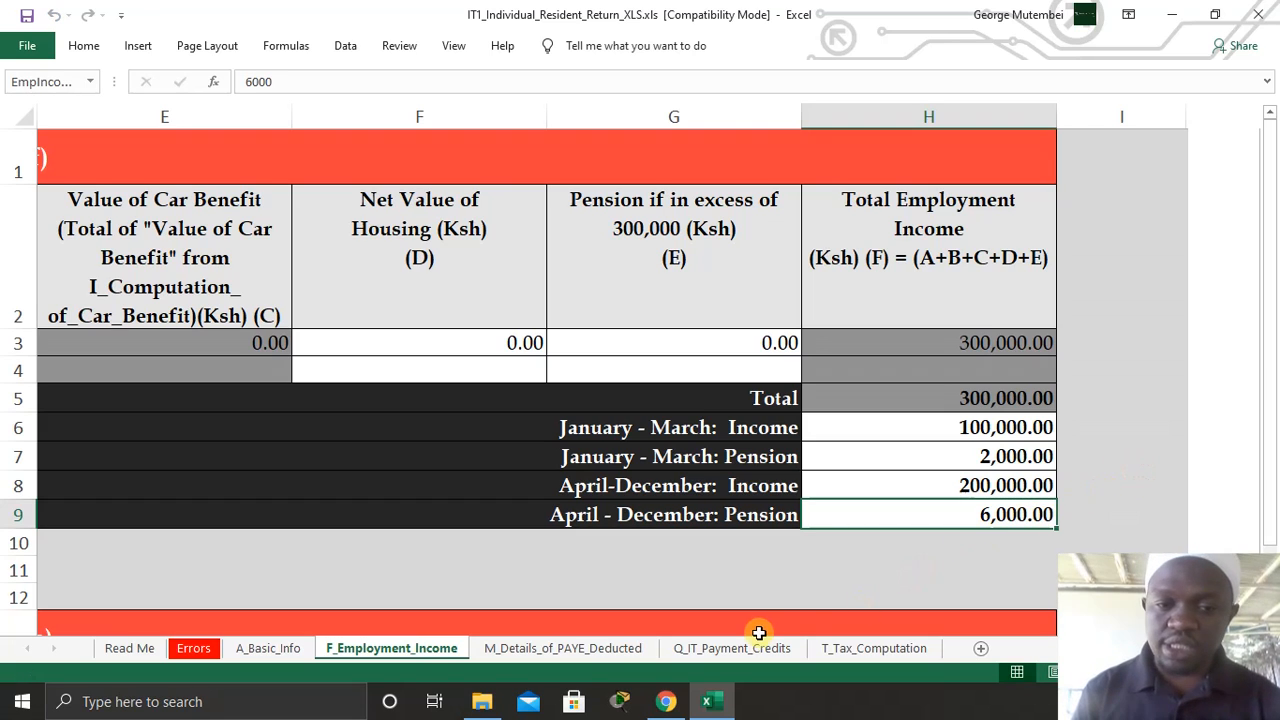
scroll(757, 496, down, 4)
scroll(755, 501, down, 1)
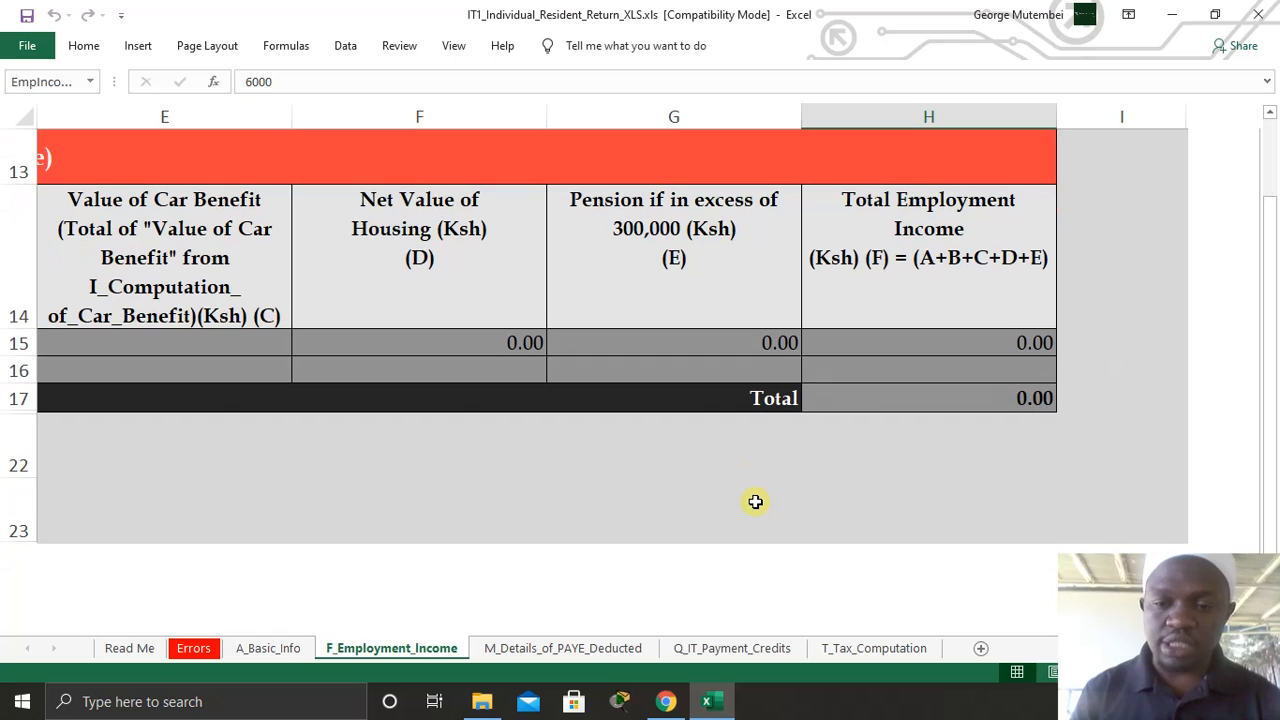
ctrl+scroll(640, 370, down, 2)
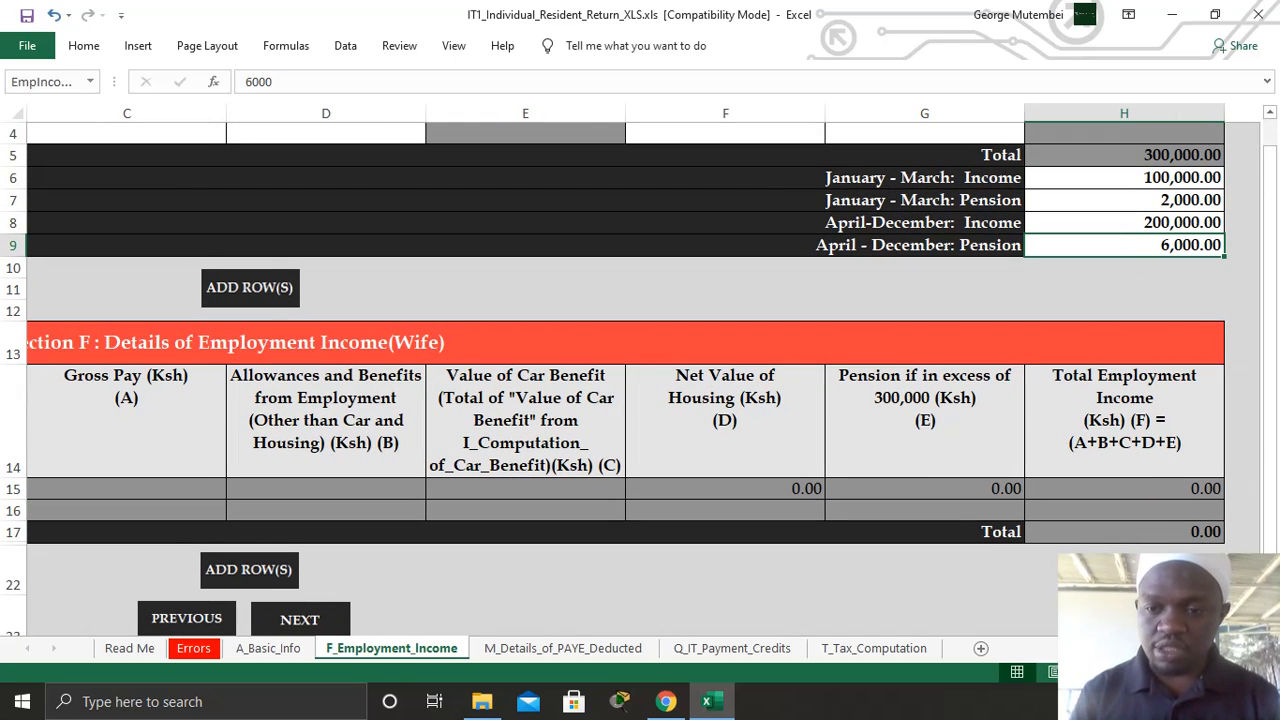
ctrl+scroll(145, 483, down, 2)
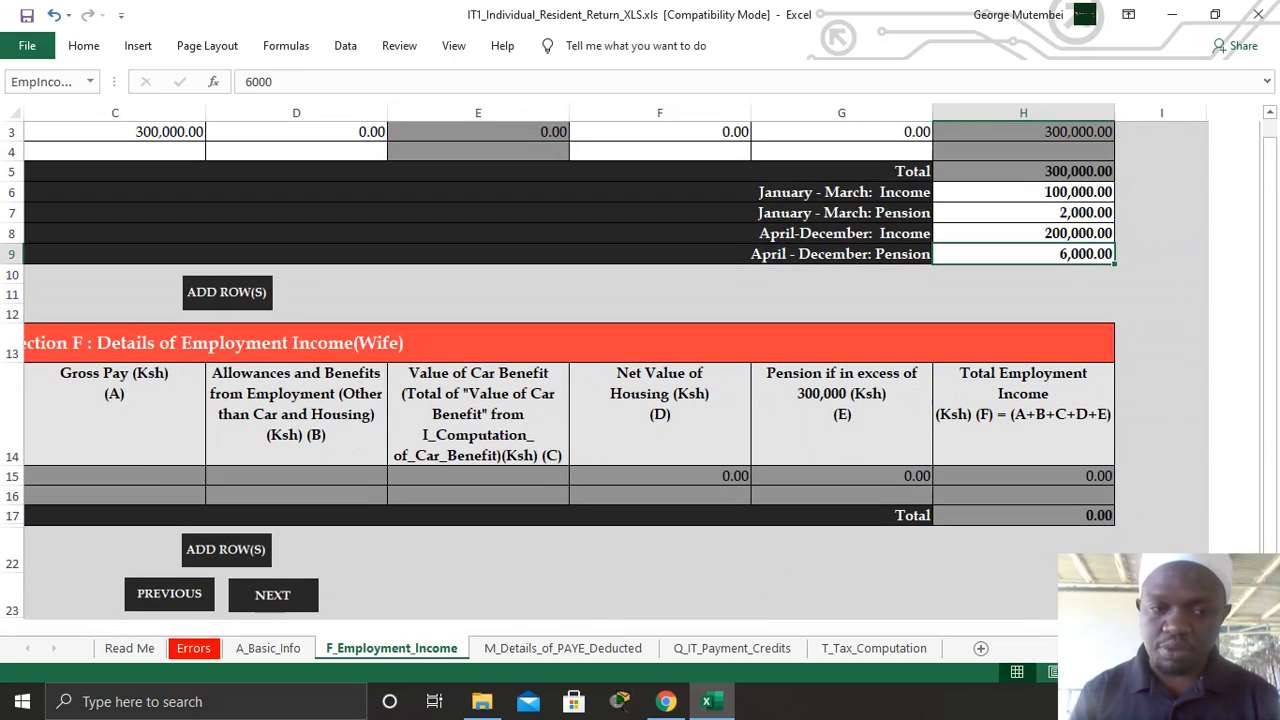
- On M_Details_of_PAYE_Deducted, pick the employer's PIN and enter employer name TSC
click(273, 594)
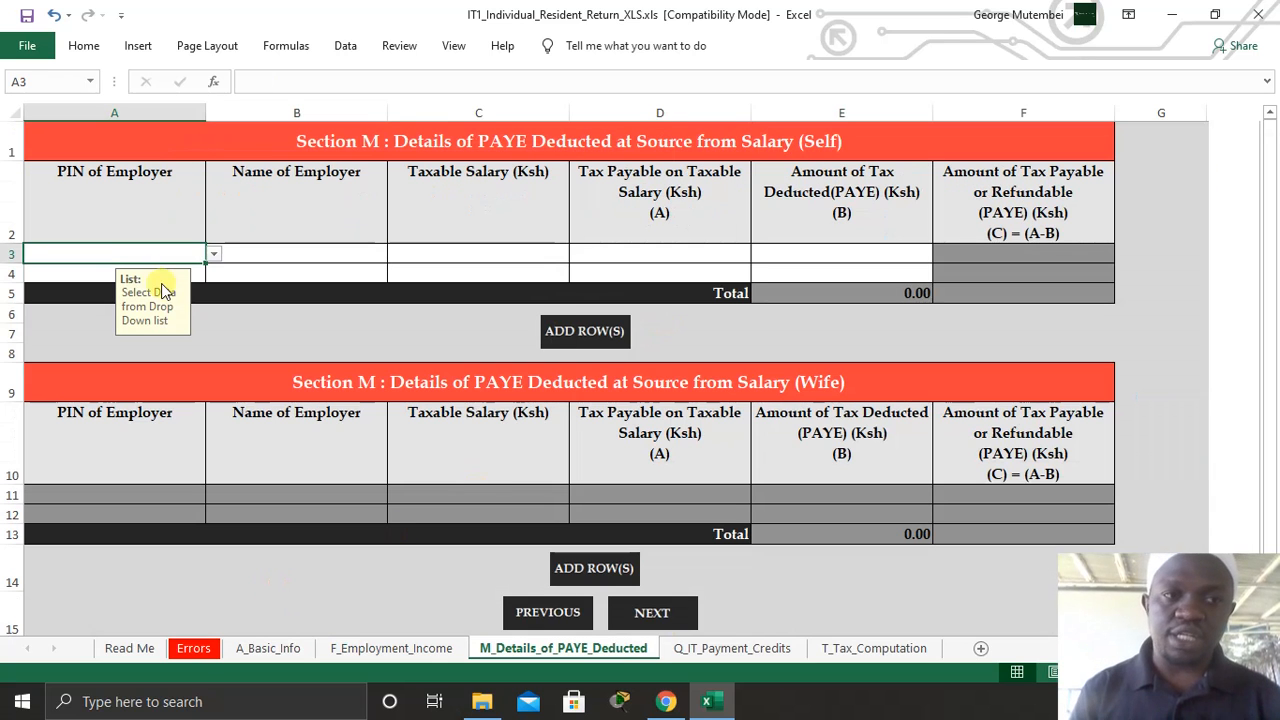
click(214, 255)
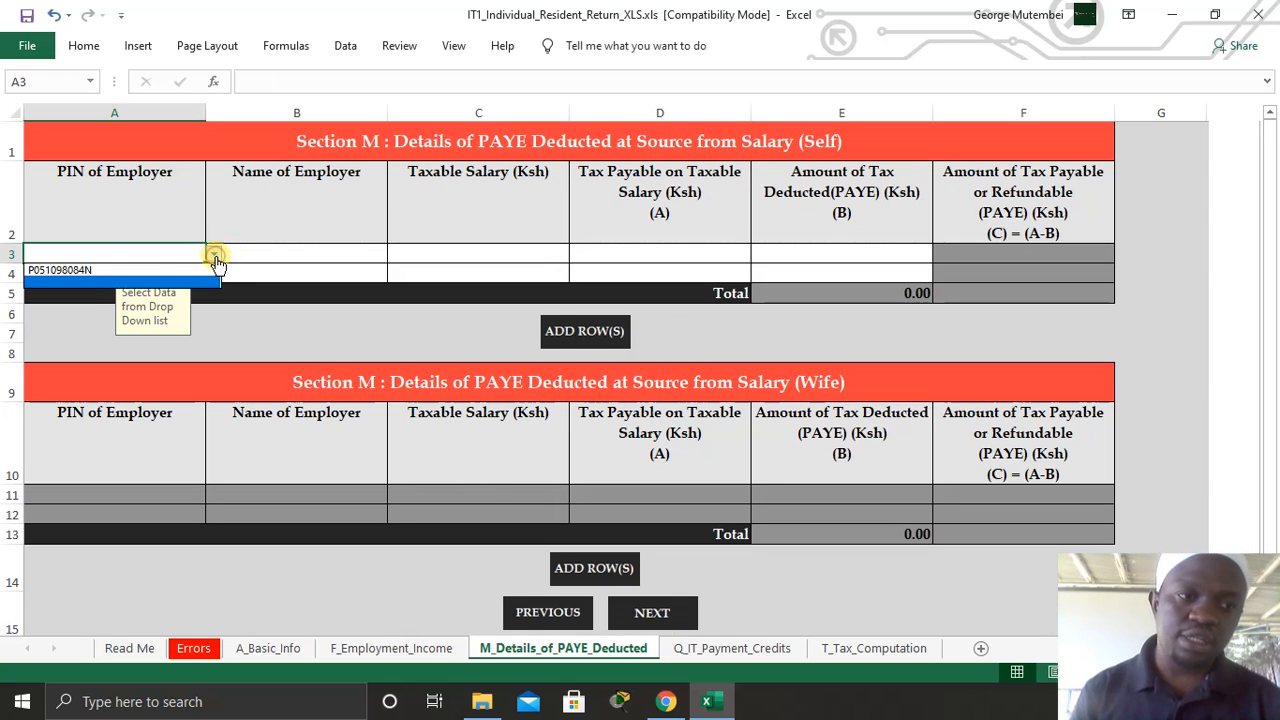
click(88, 264)
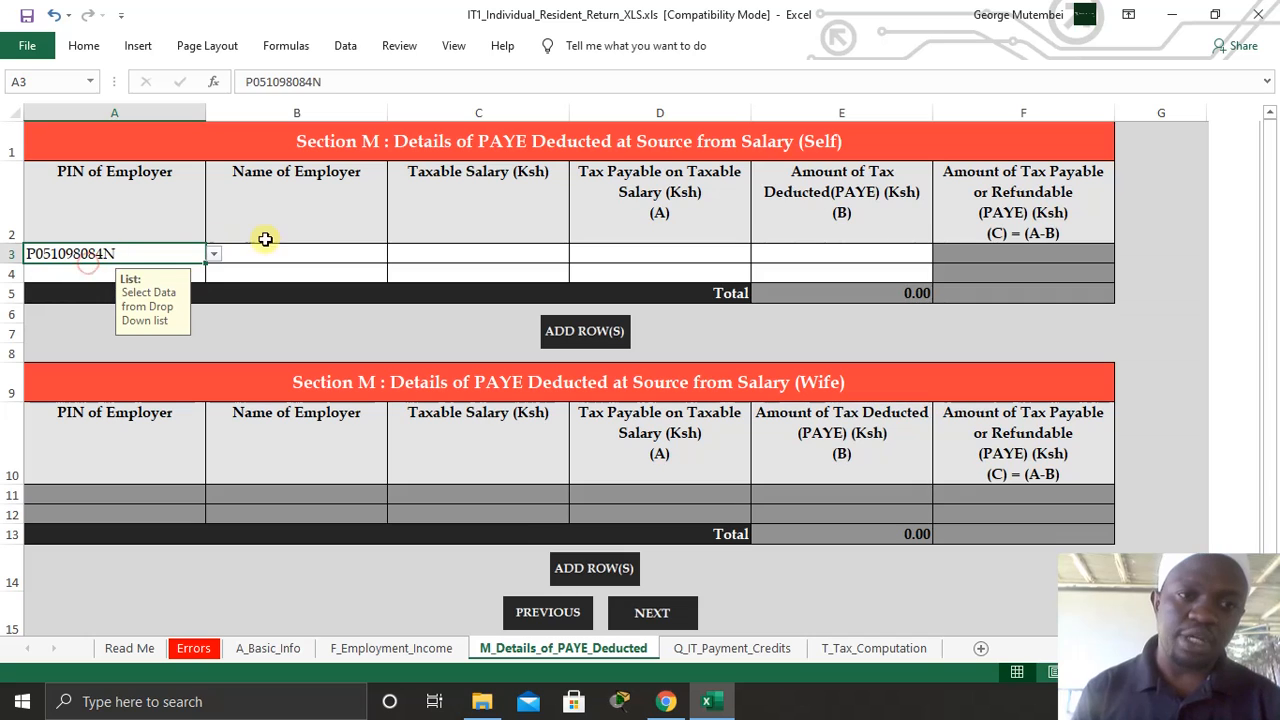
click(271, 252)
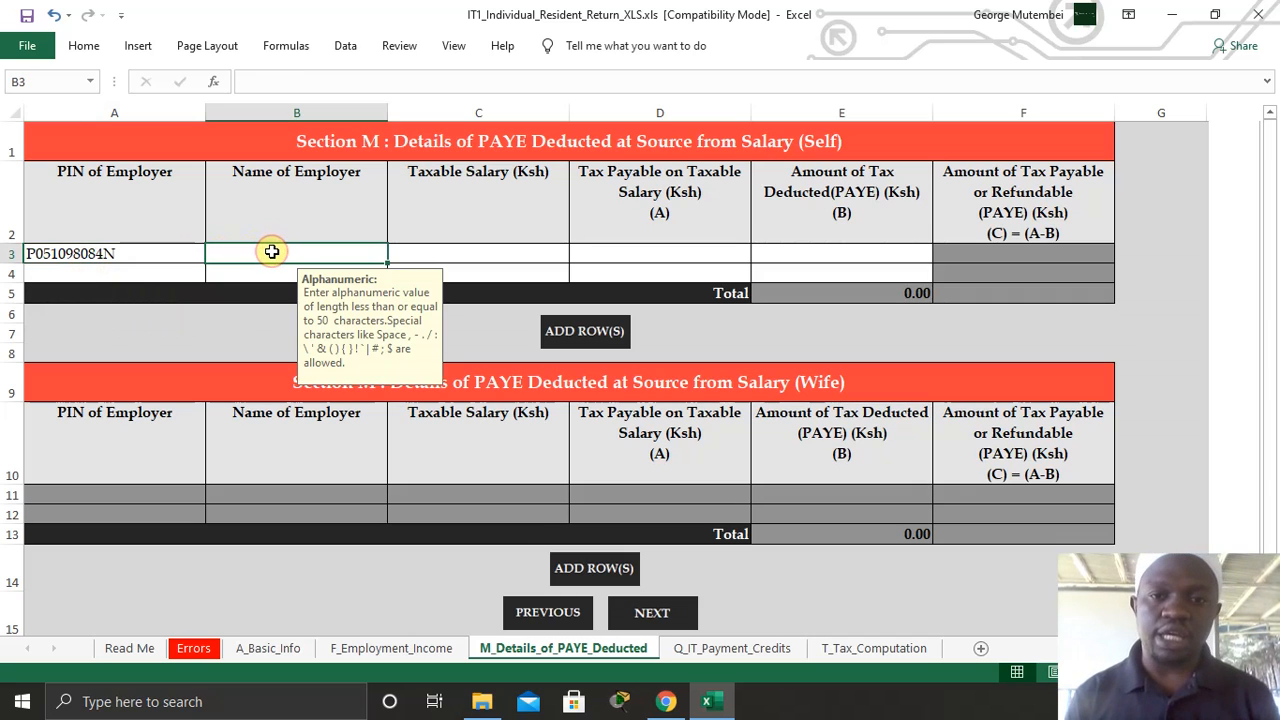
text(TSC)
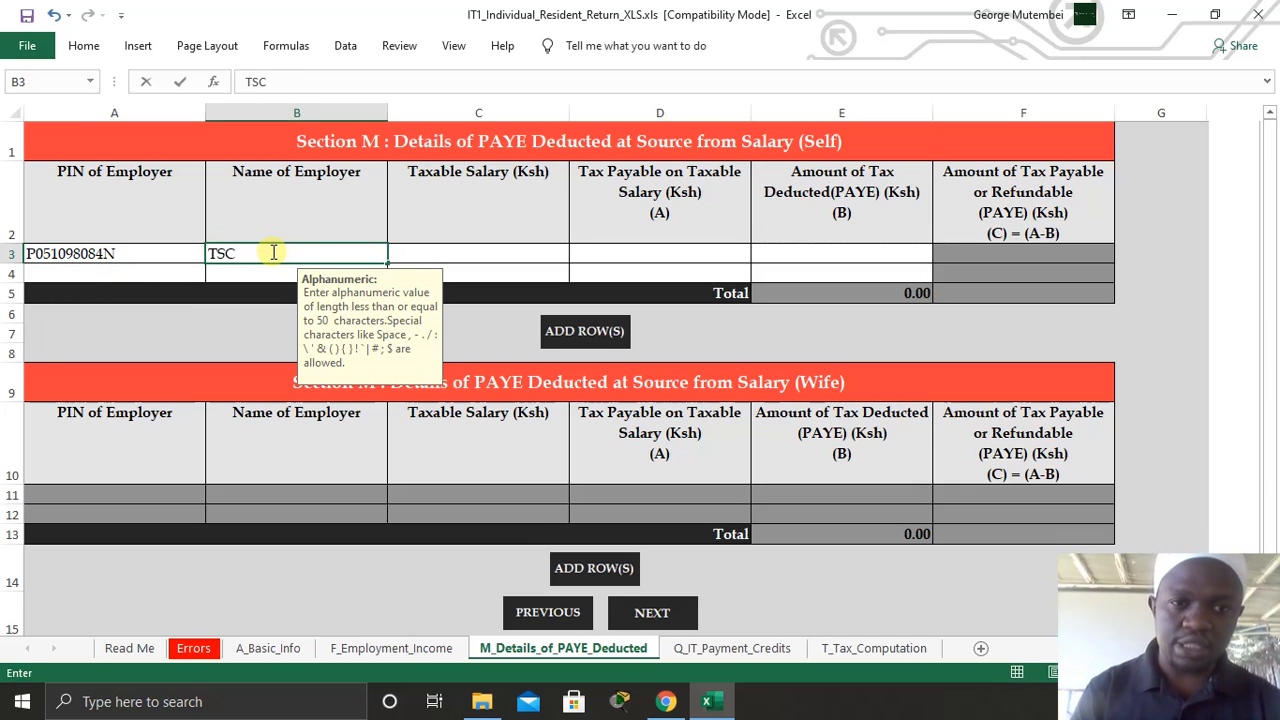
click(460, 249)
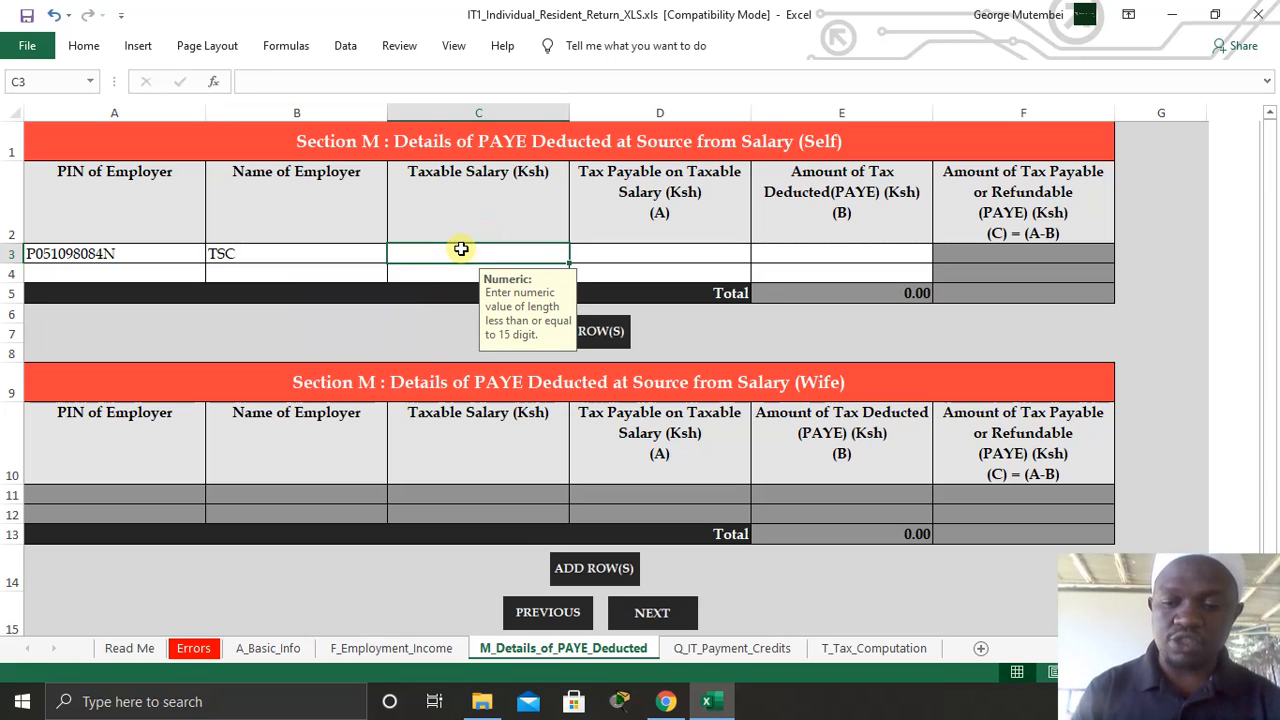
- Enter taxable salary 280,000, tax payable 0 and PAYE deducted 0
text(28000)
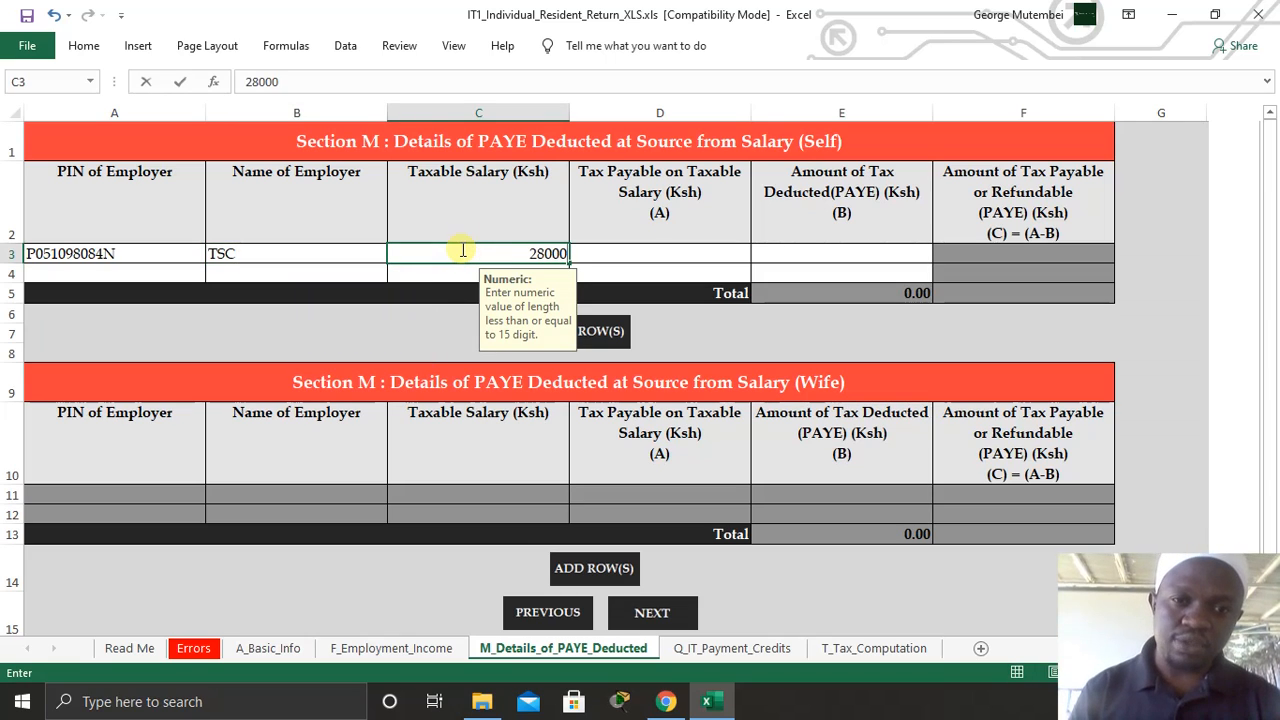
text(0)
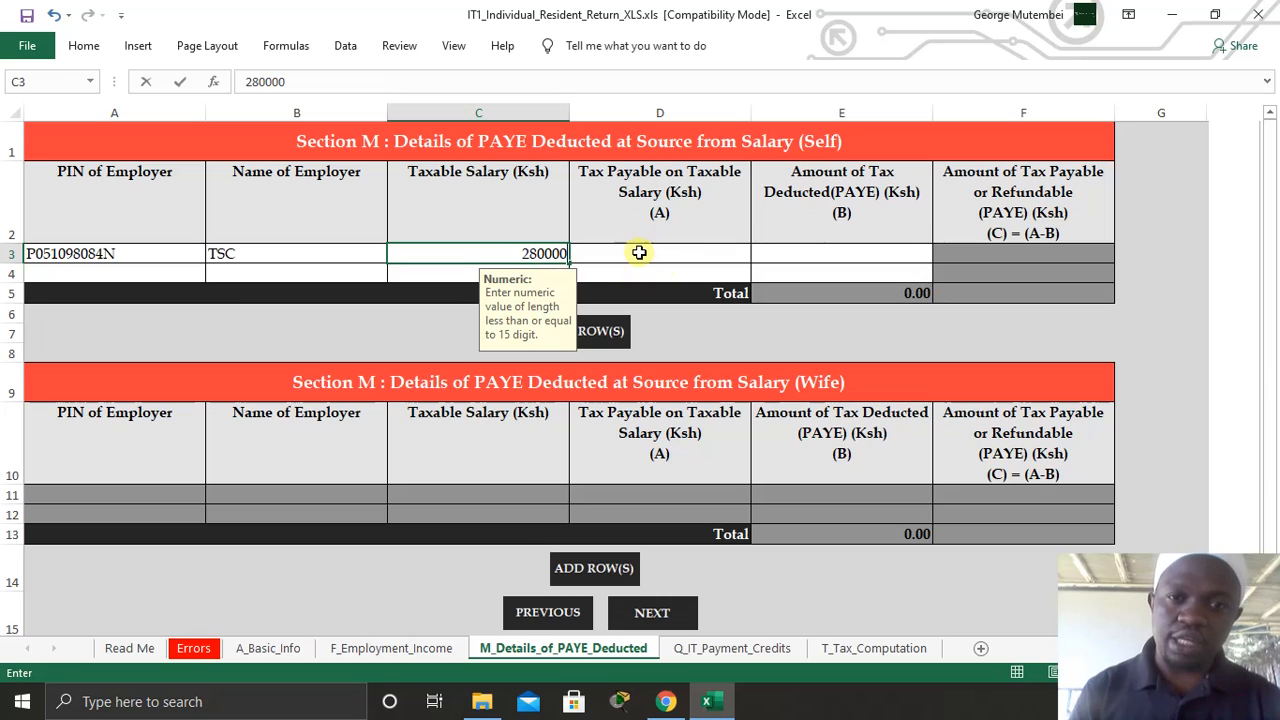
click(634, 252)
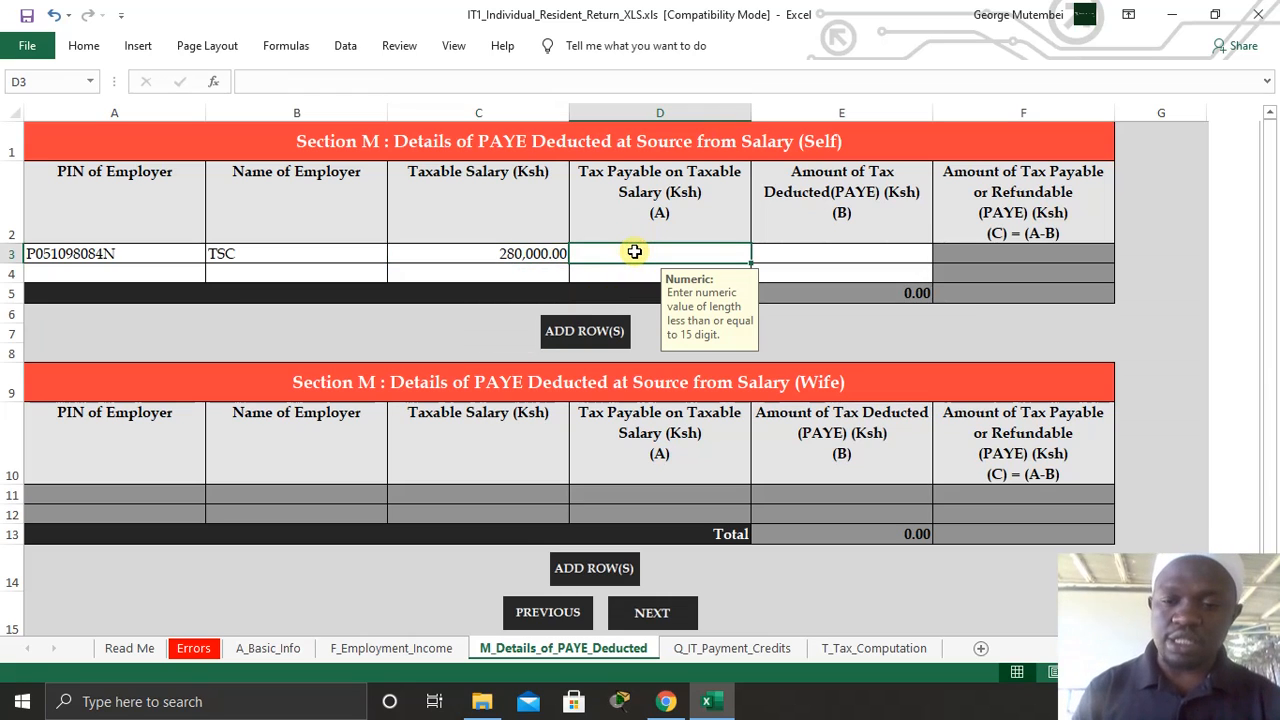
text(0)
key(Tab)
text(0)
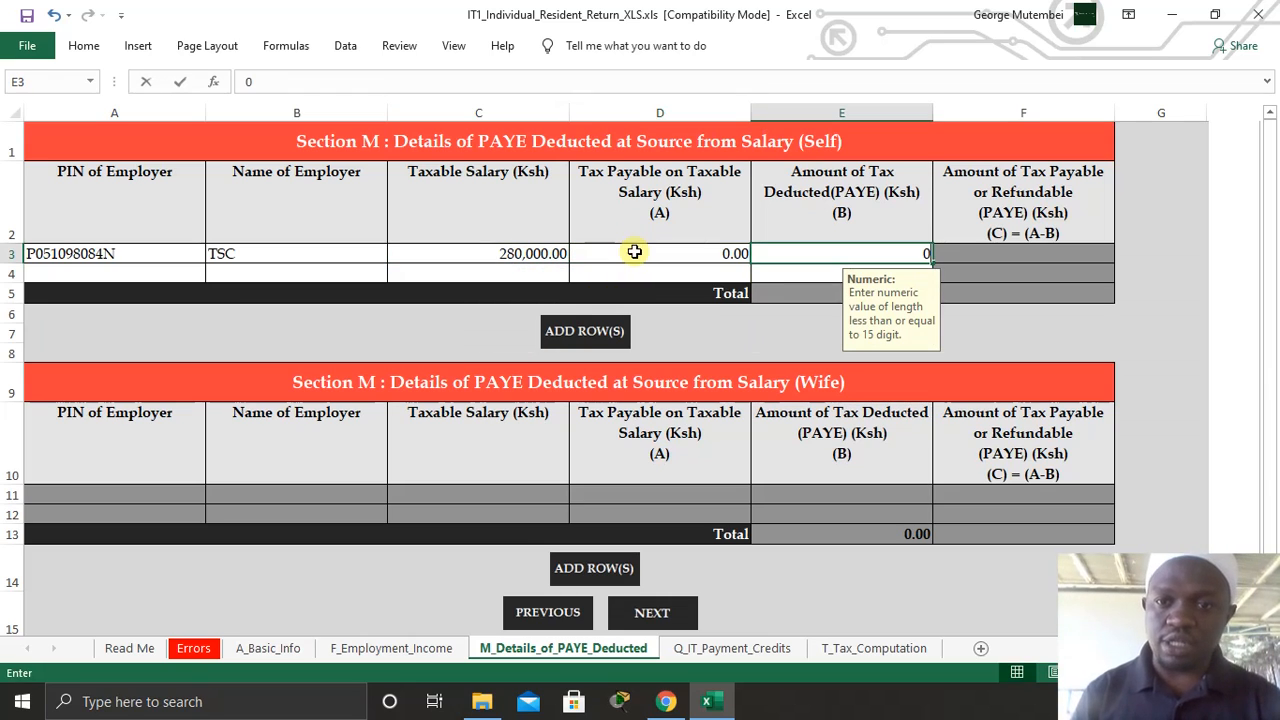
click(658, 608)
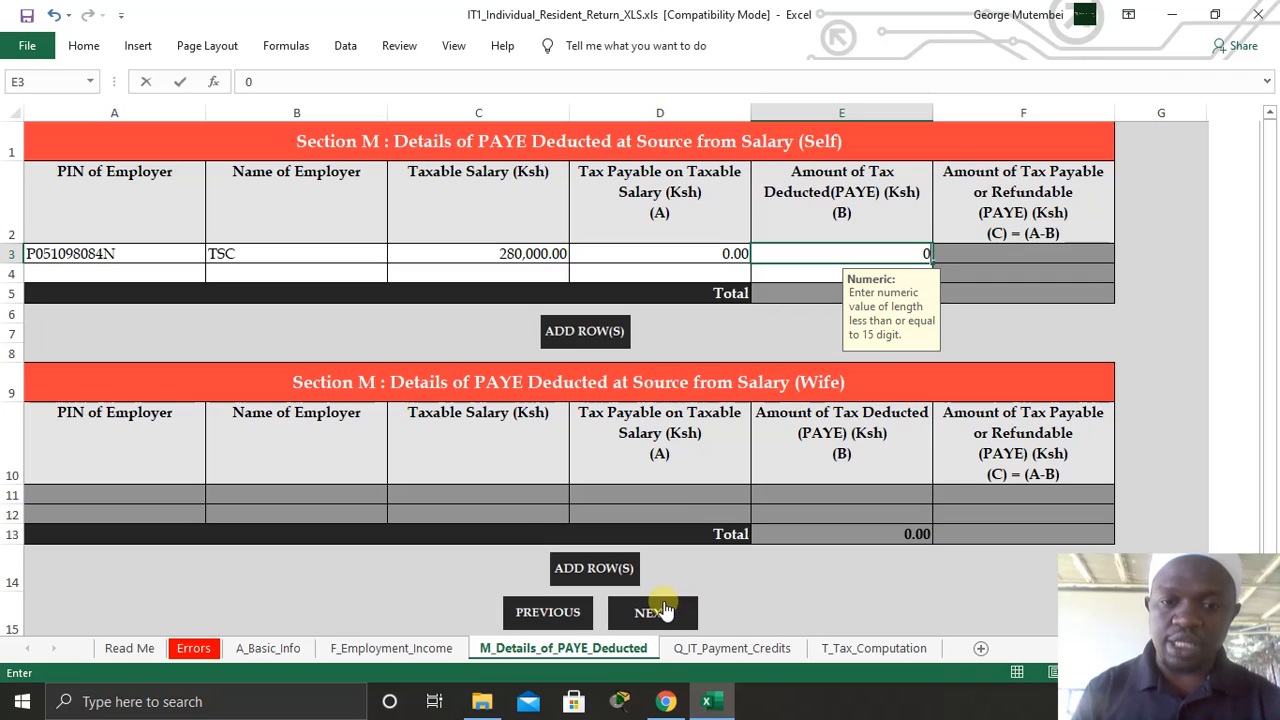
- Advance past the payment credits sheet to the Tax Computation sheet
click(660, 610)
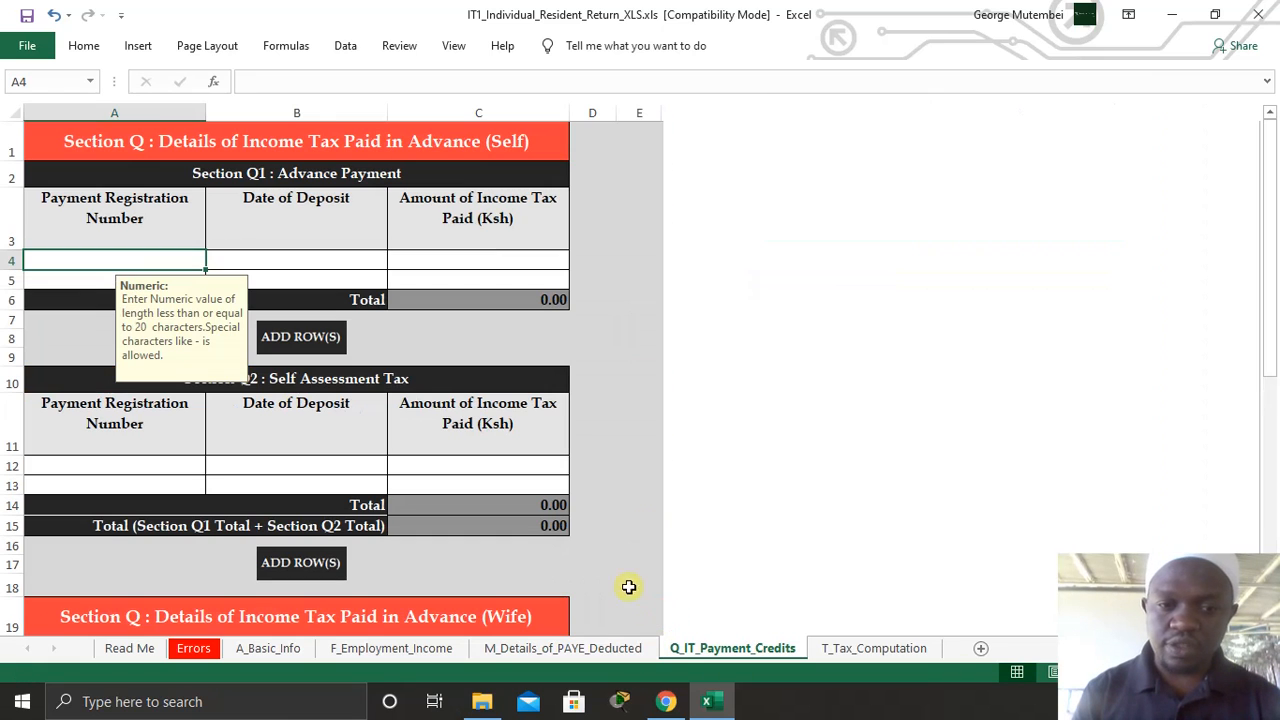
scroll(714, 486, down, 7)
scroll(712, 486, down, 4)
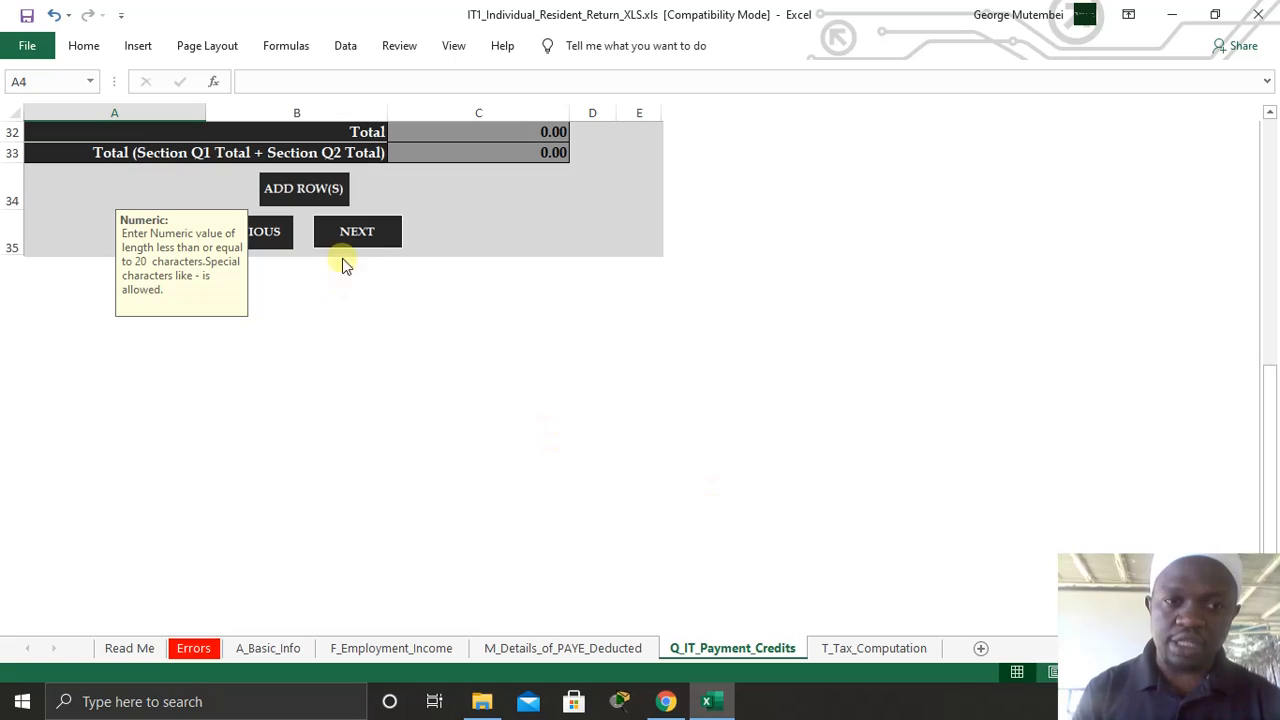
click(355, 229)
scroll(746, 368, down, 2)
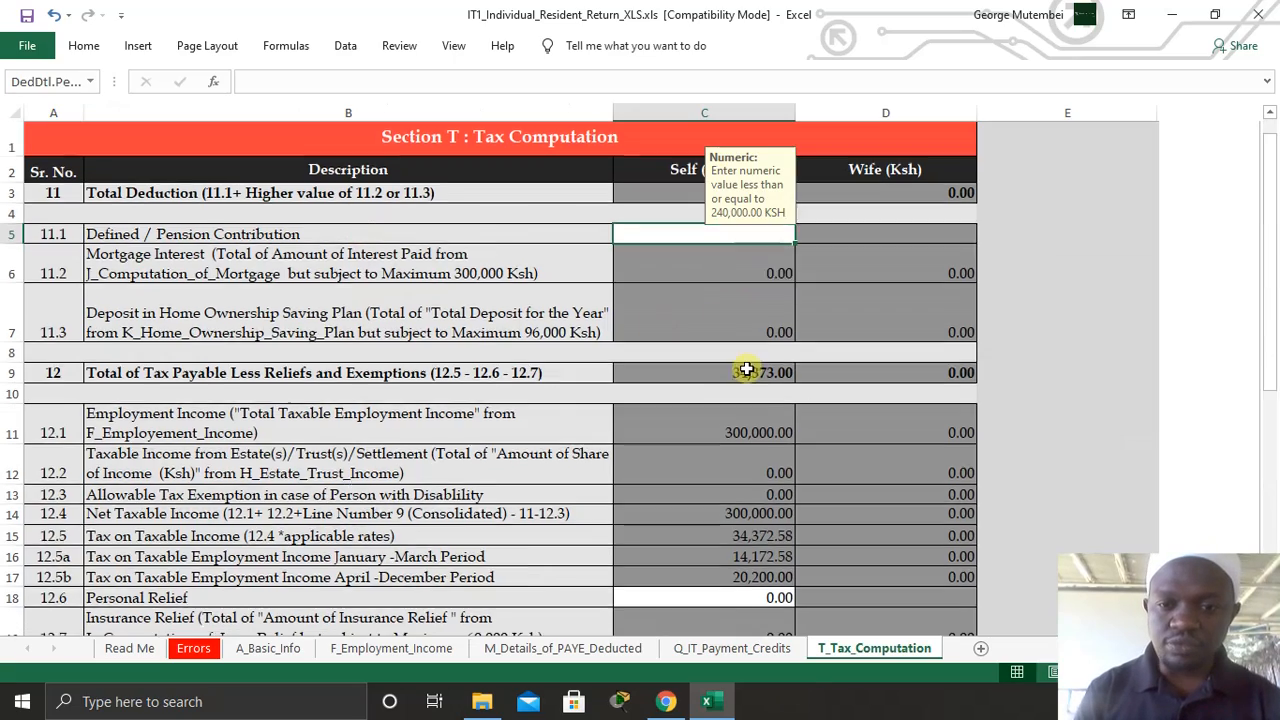
scroll(746, 368, down, 5)
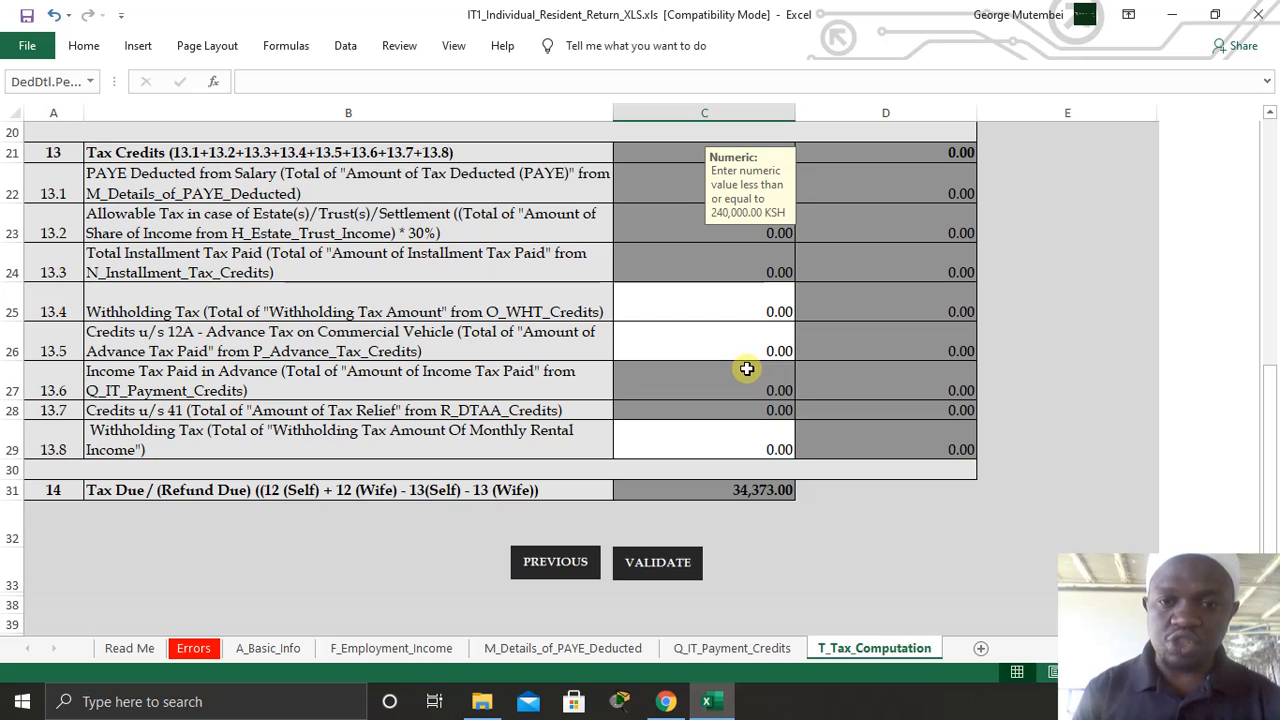
- Review the pension entry, the 12,800.00 personal relief and the 18,992.00 tax due
key(Return)
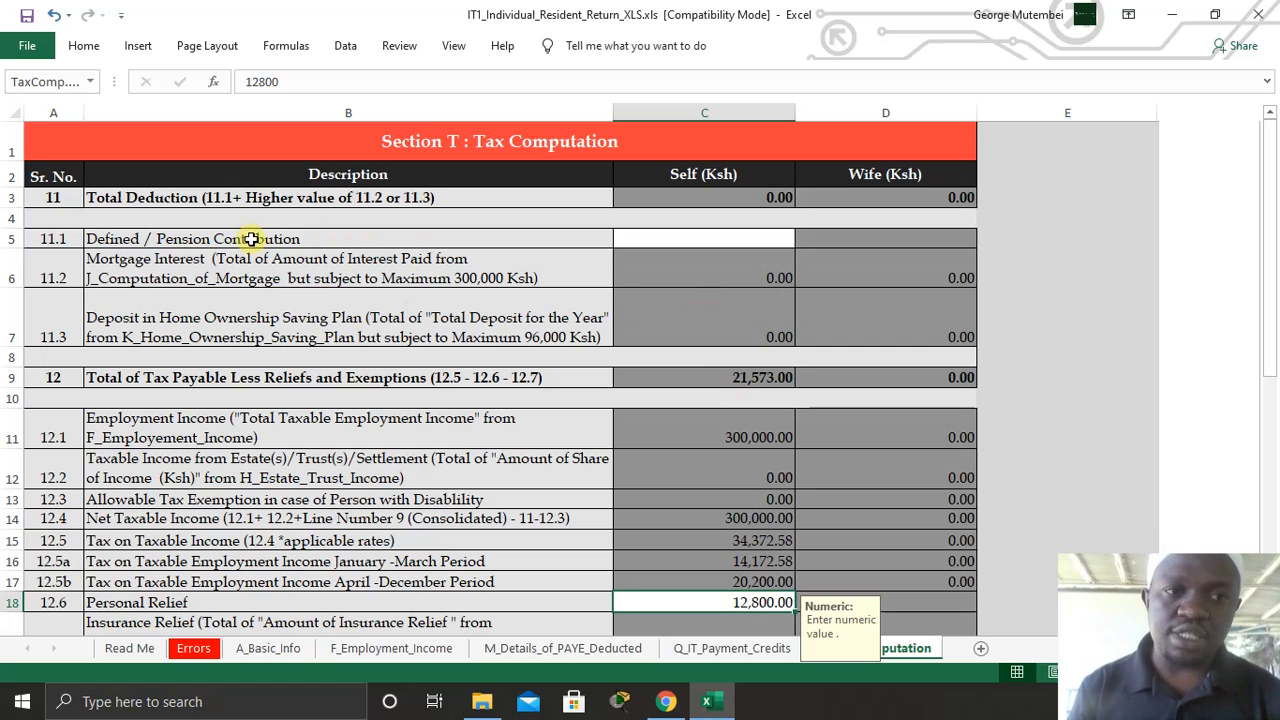
click(672, 243)
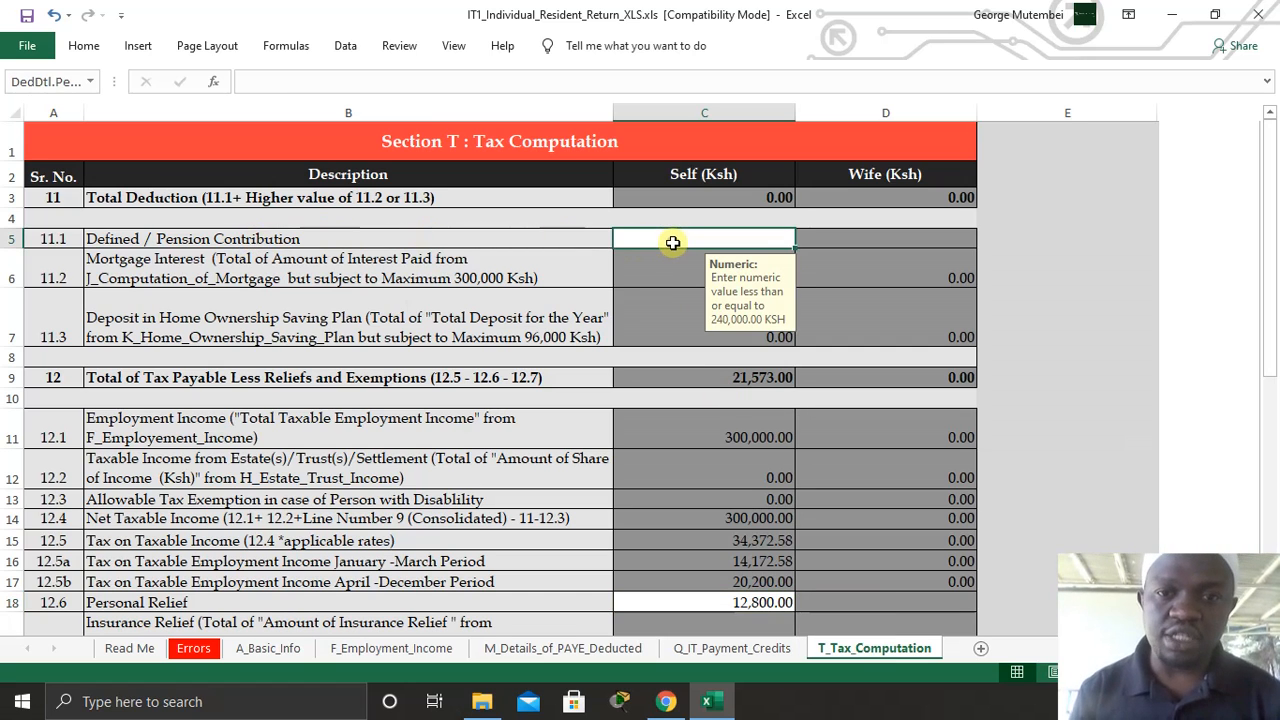
scroll(669, 303, down, 2)
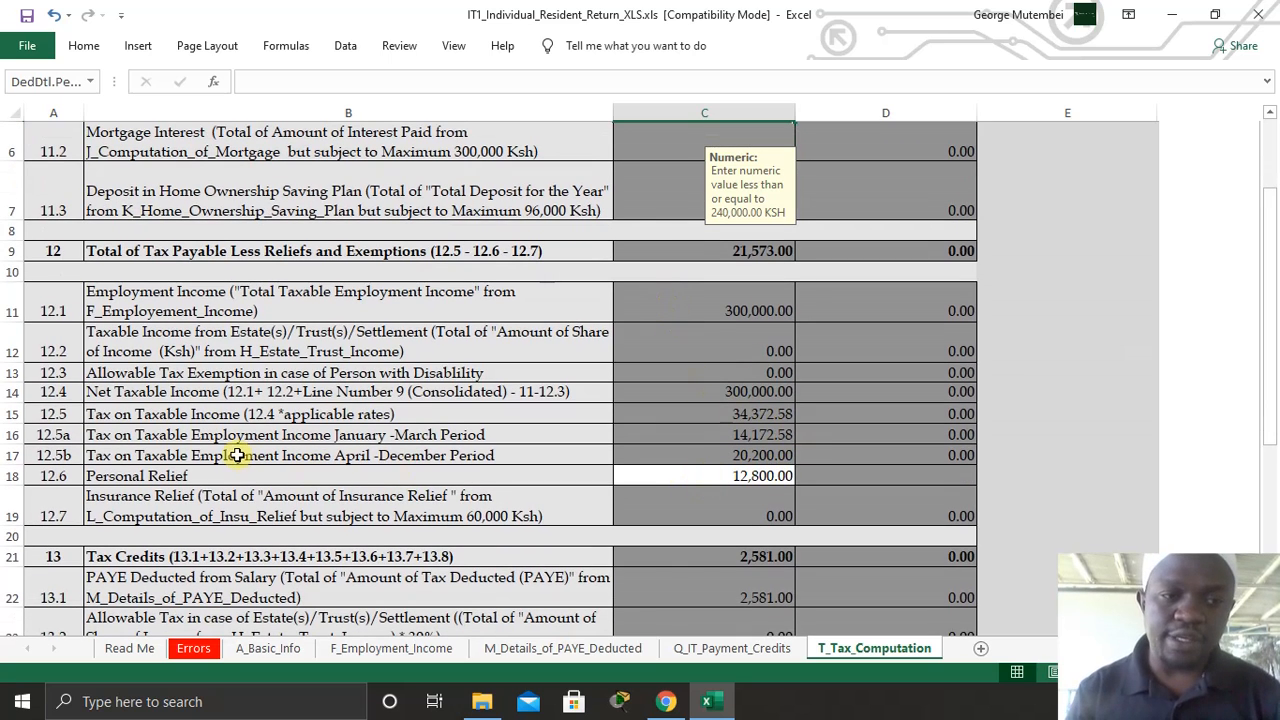
click(776, 476)
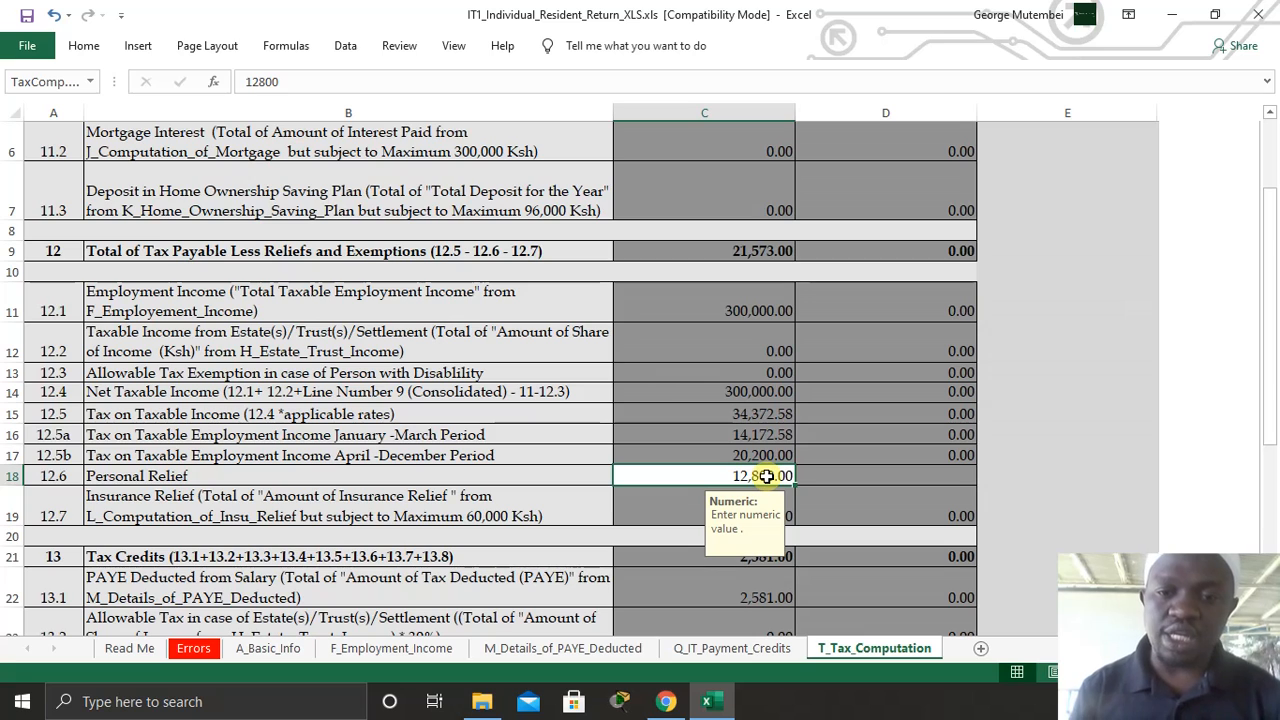
scroll(771, 476, down, 5)
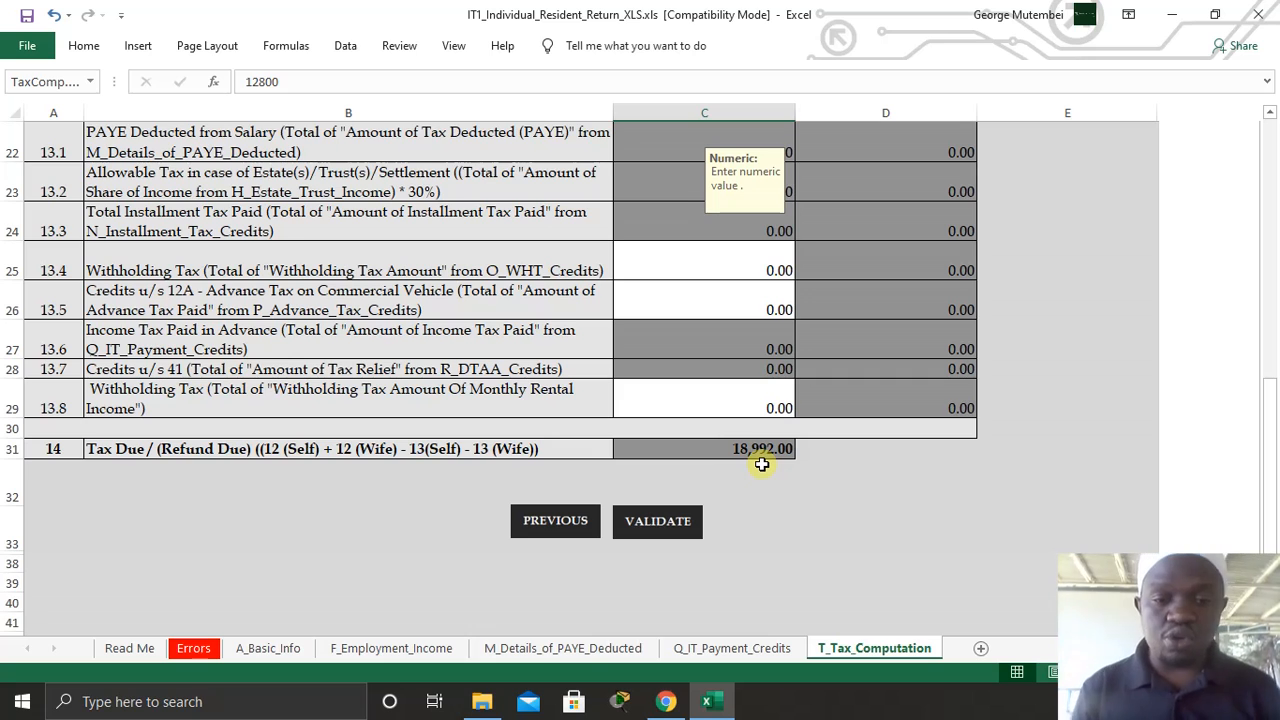
- Change the TSC employer's PAYE deducted from 2,581 to 21,573
click(599, 658)
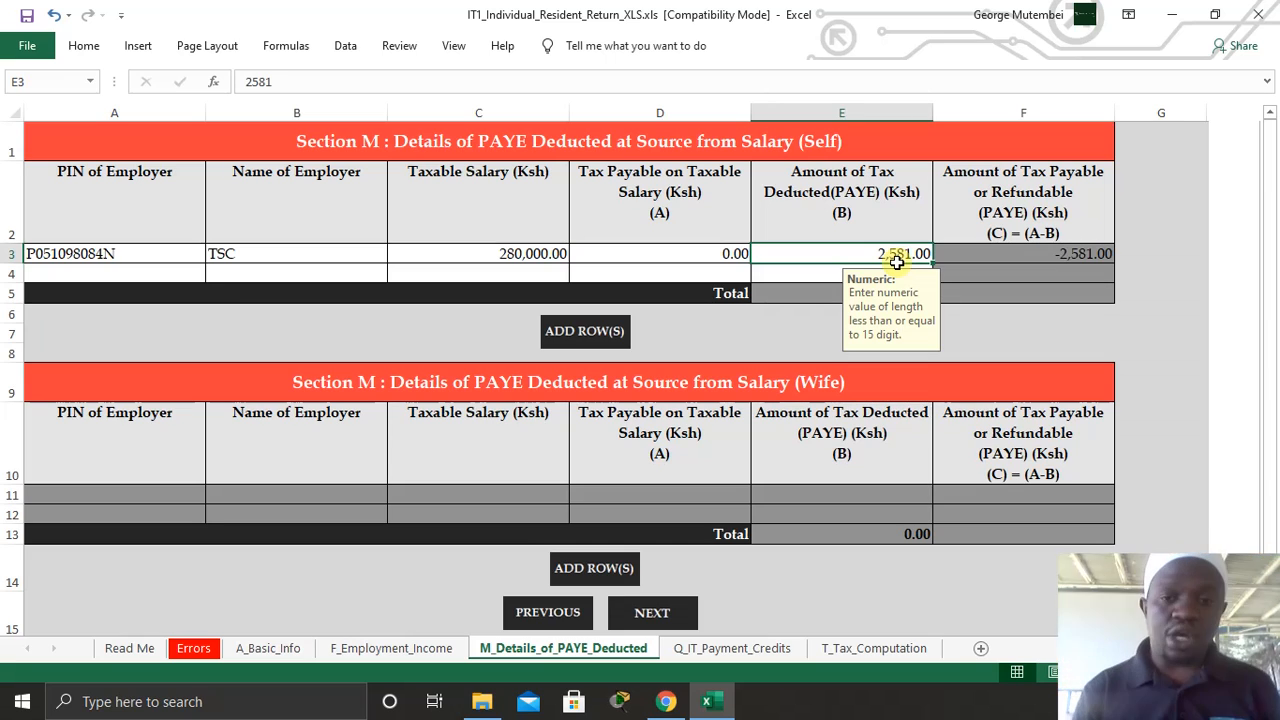
key(BackSpace)
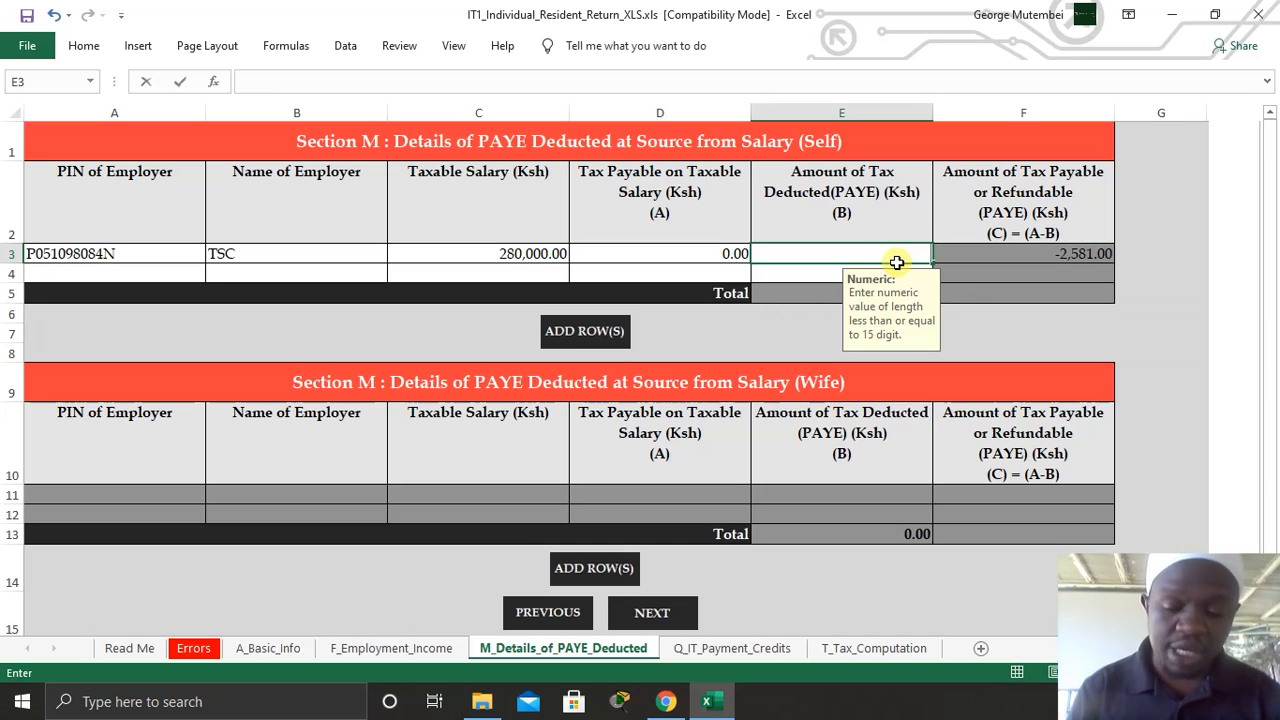
text(21)
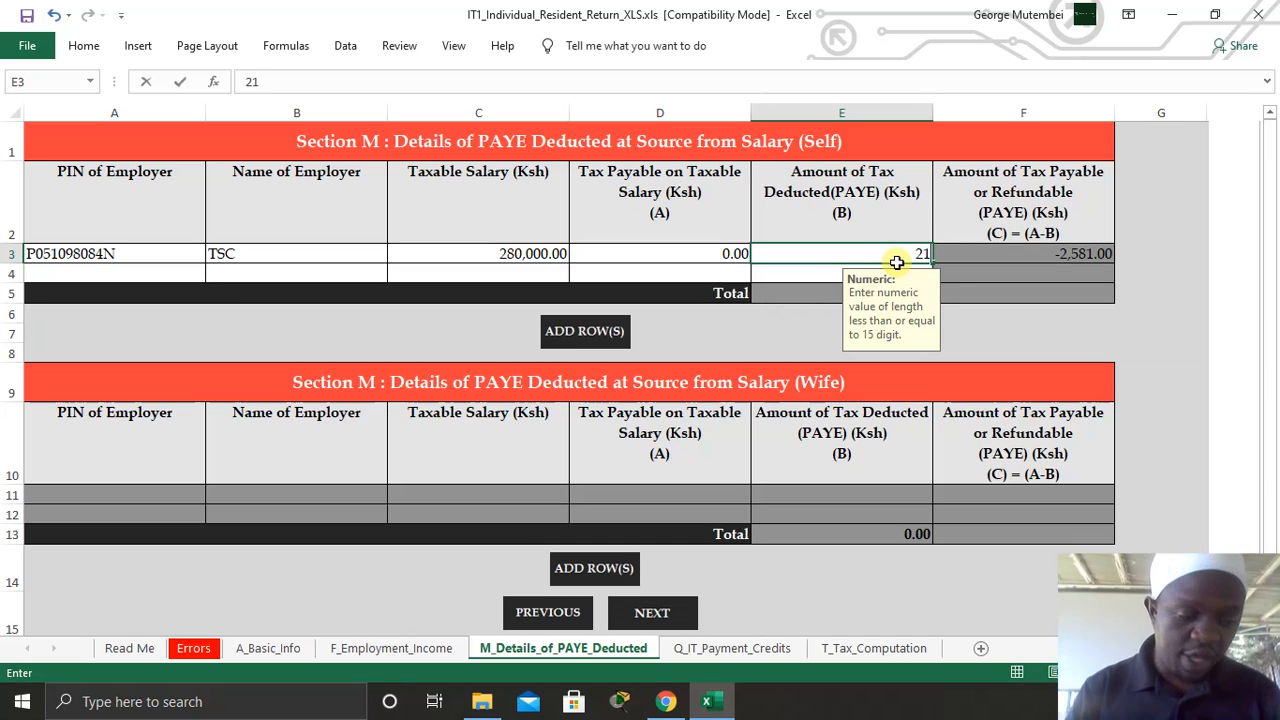
text(573)
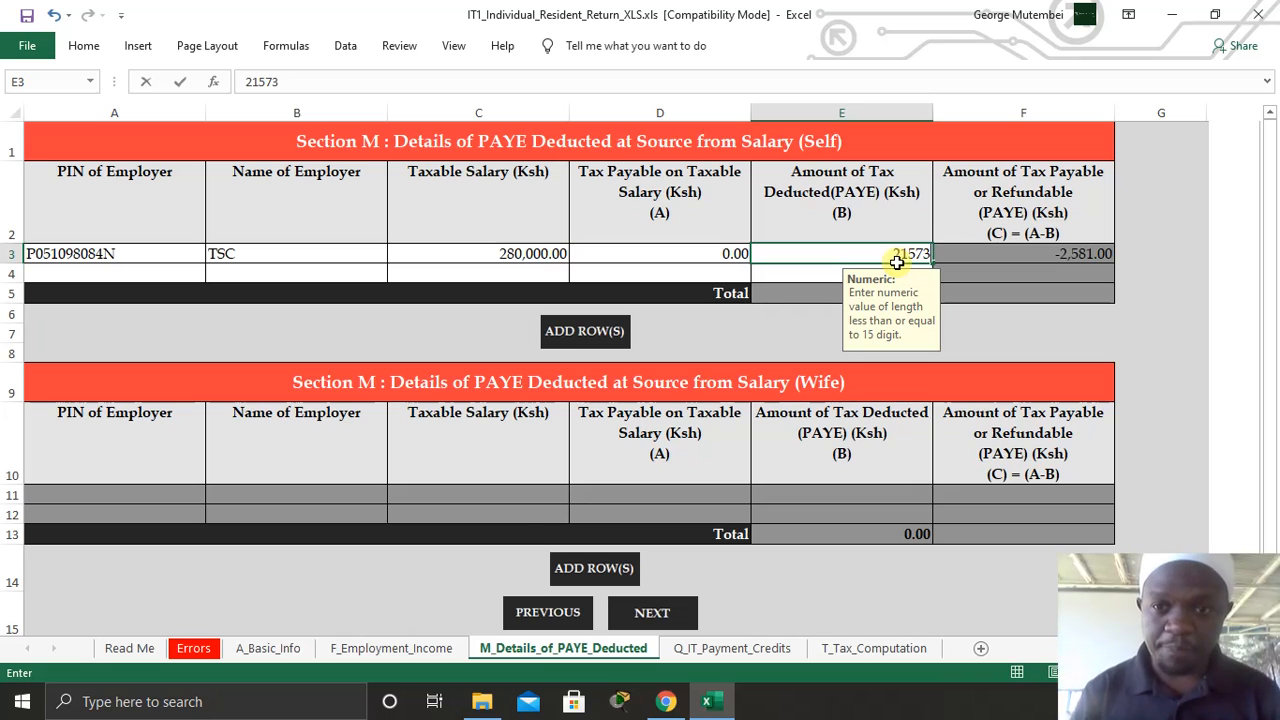
click(1051, 337)
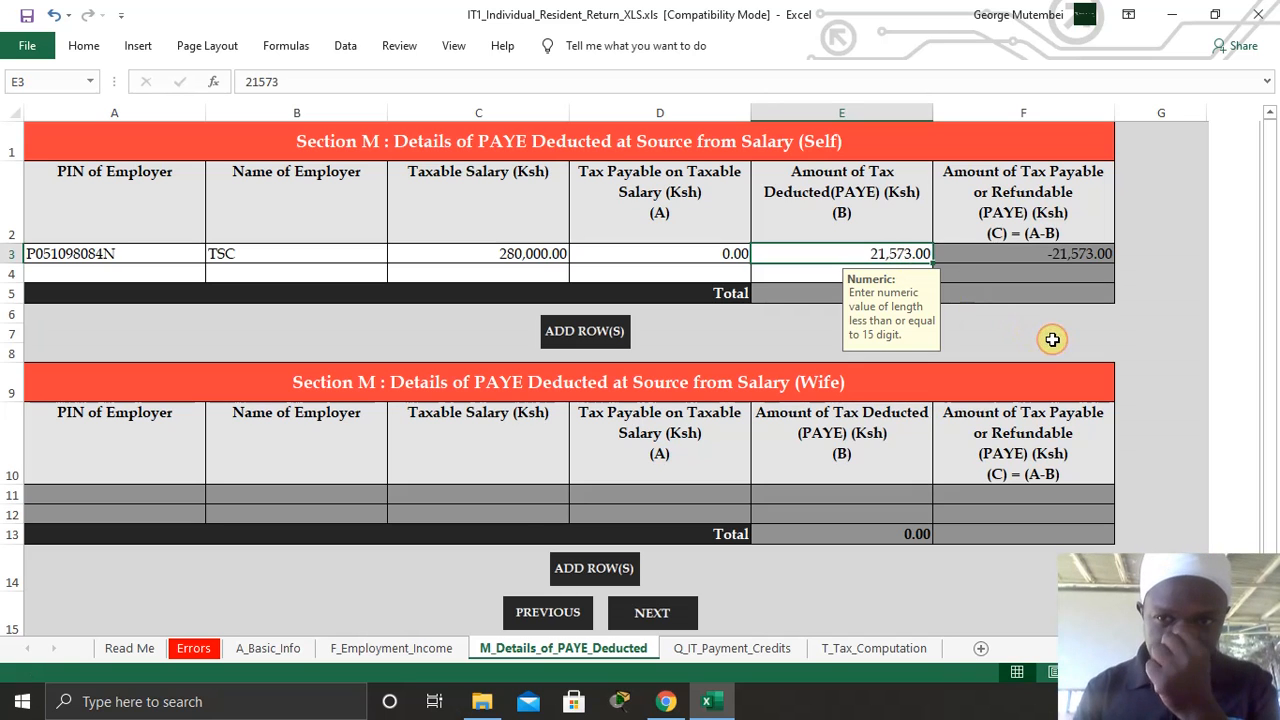
- Validate the return showing 0.00 tax due, then switch to the iTax browser window
click(857, 646)
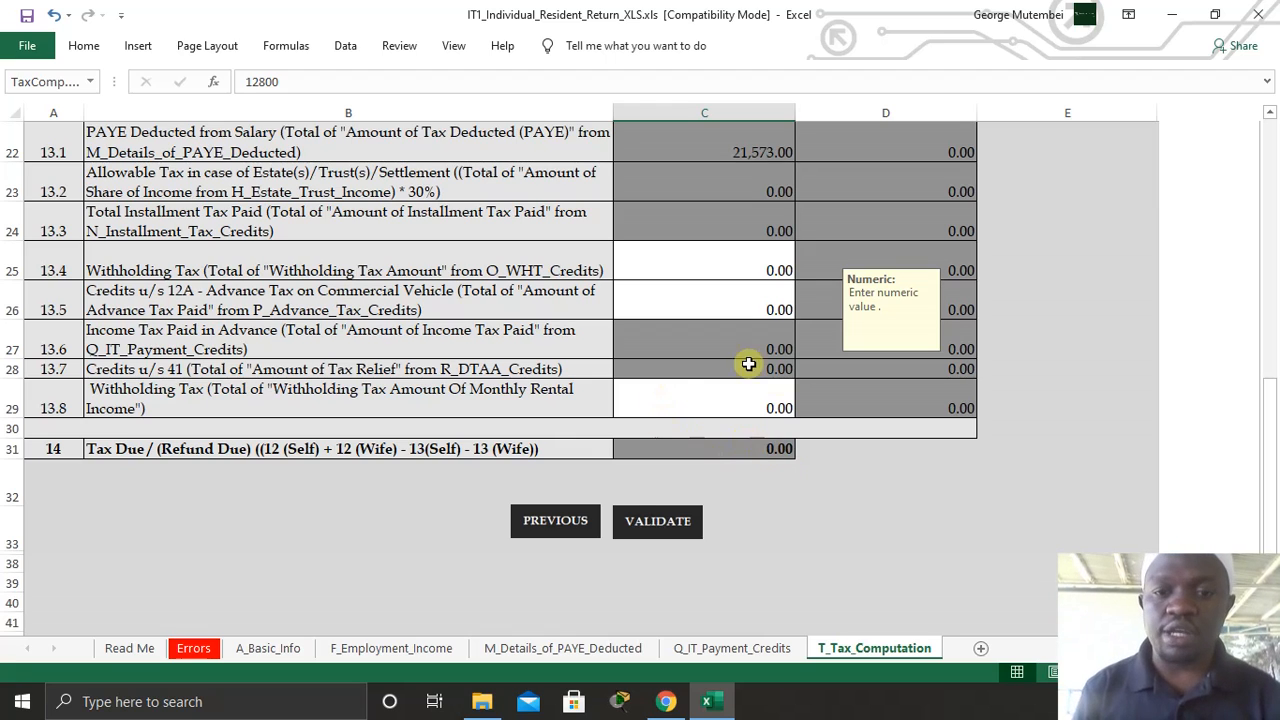
click(657, 516)
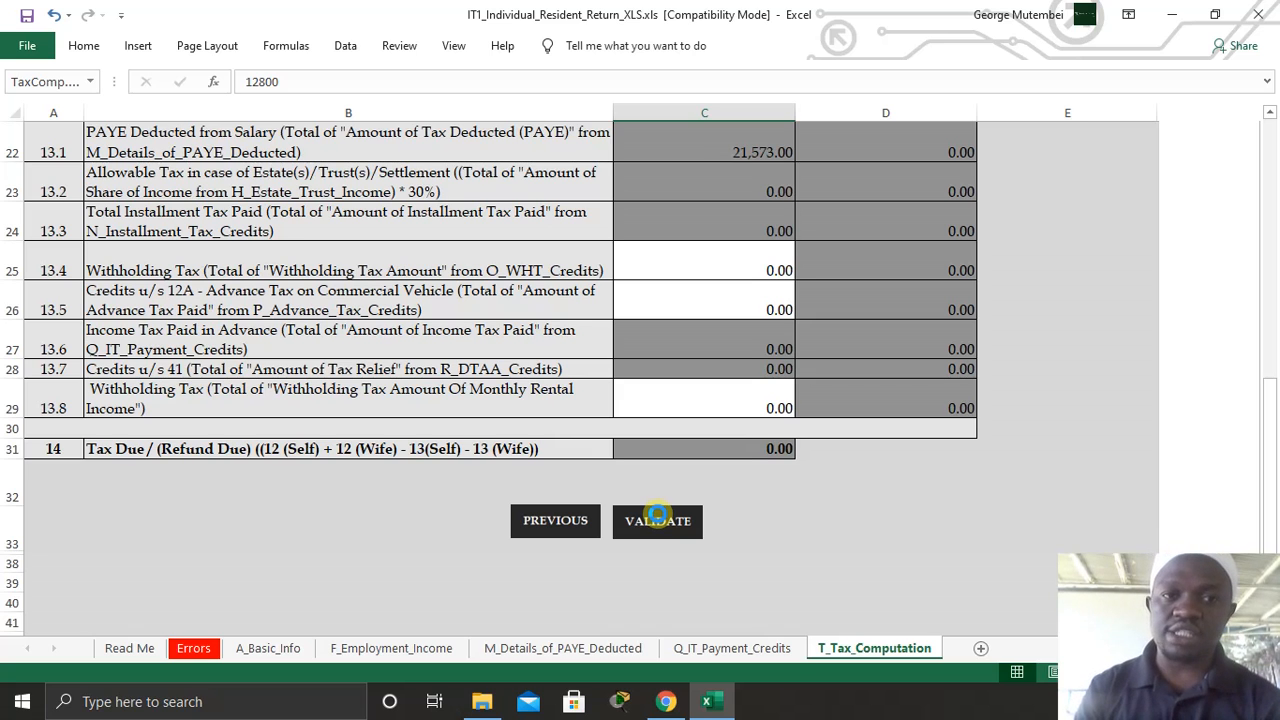
click(665, 700)
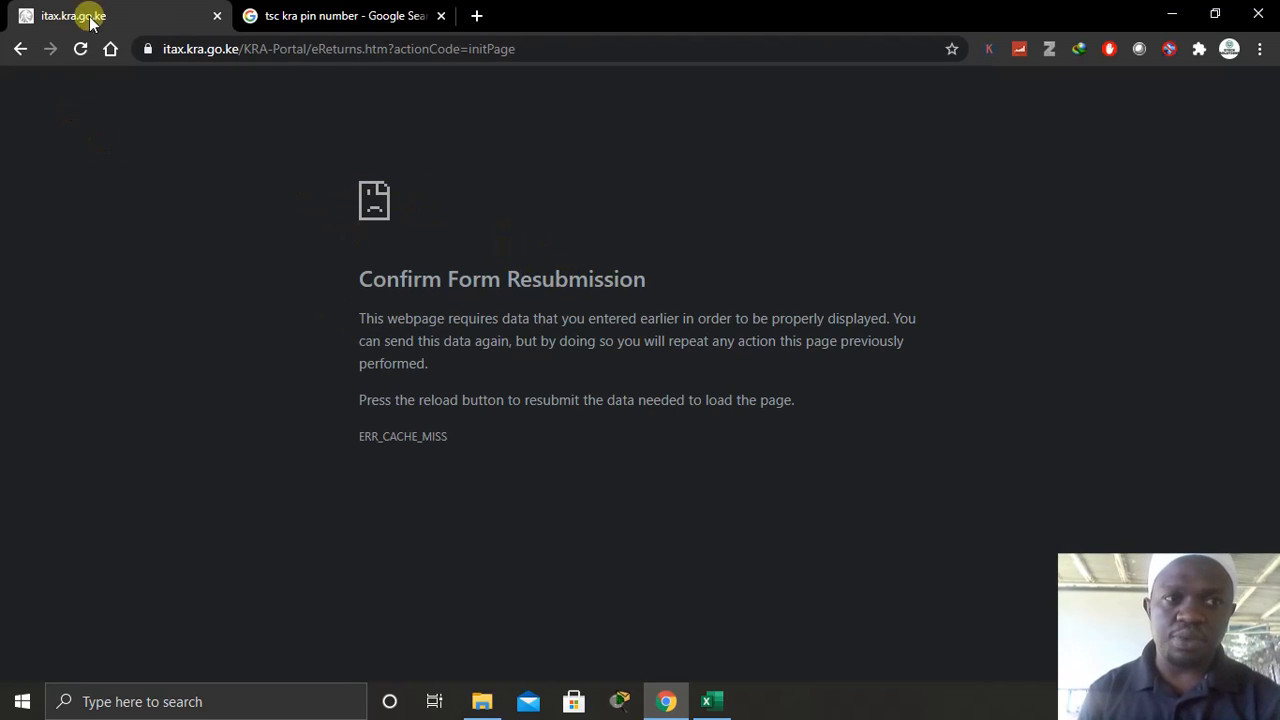
- Reload the iTax returns page, resend the form data, and start filing a new return
click(81, 50)
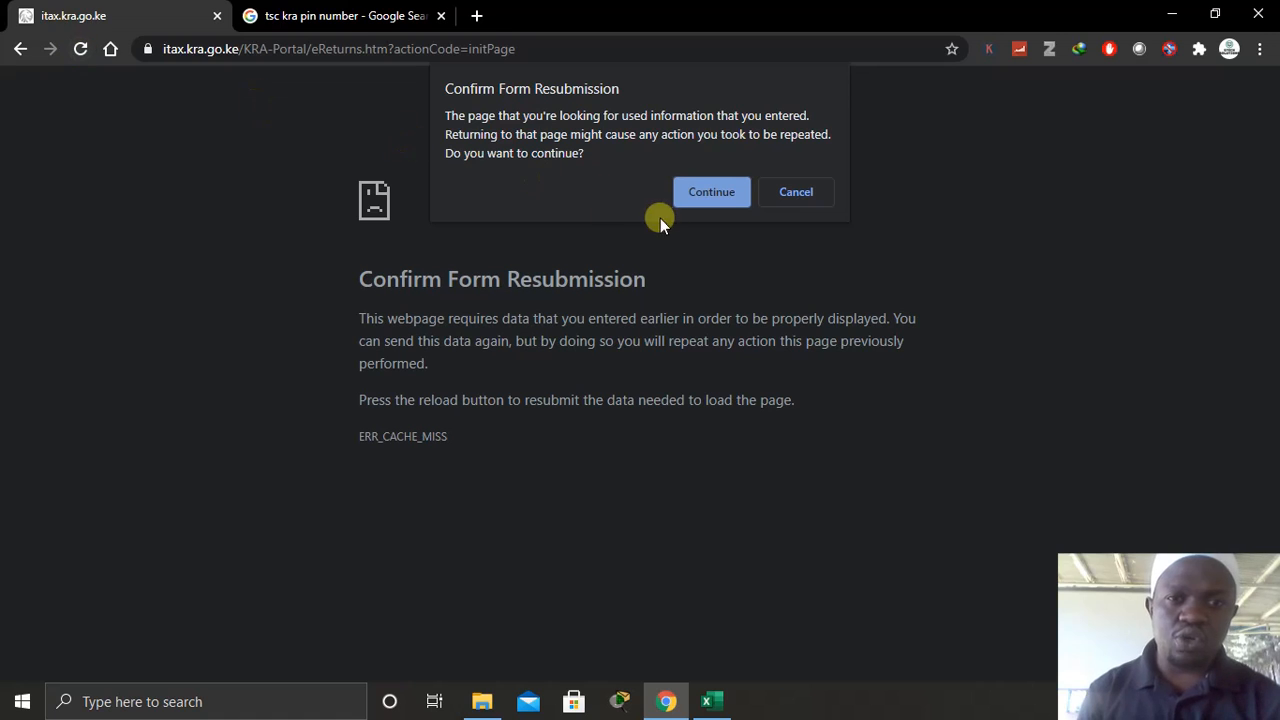
click(703, 193)
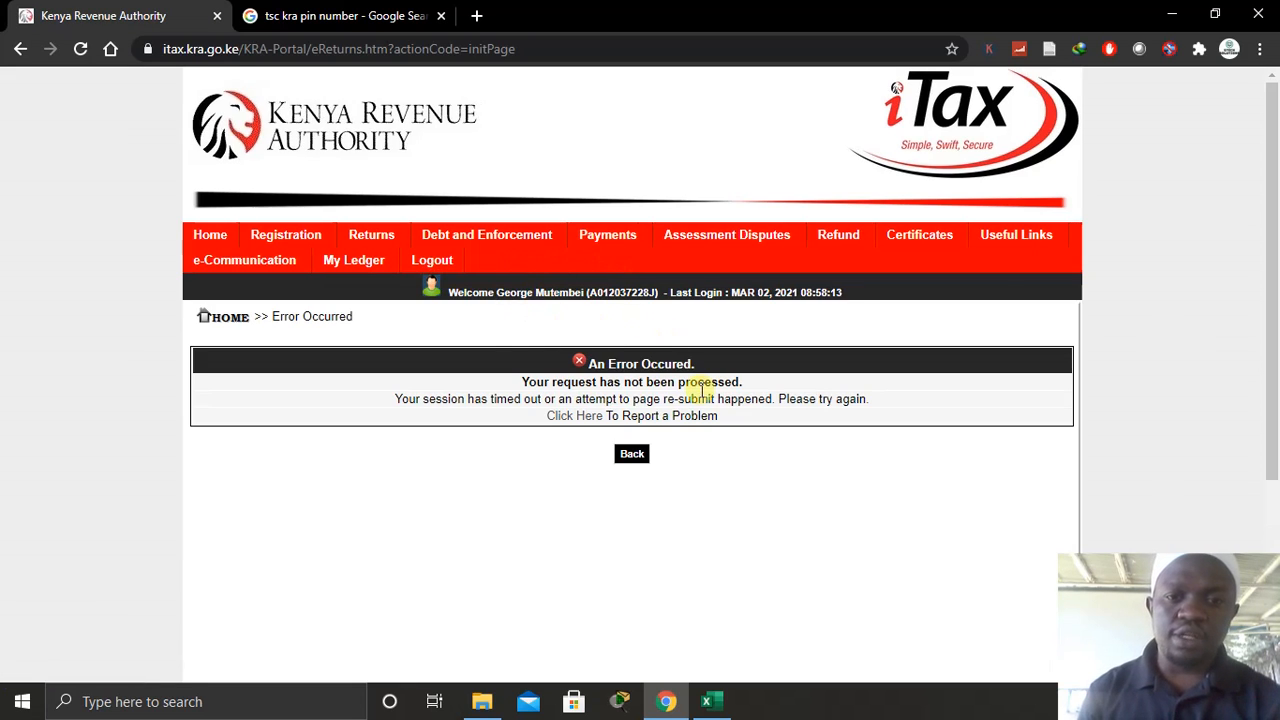
mouse_move(372, 242)
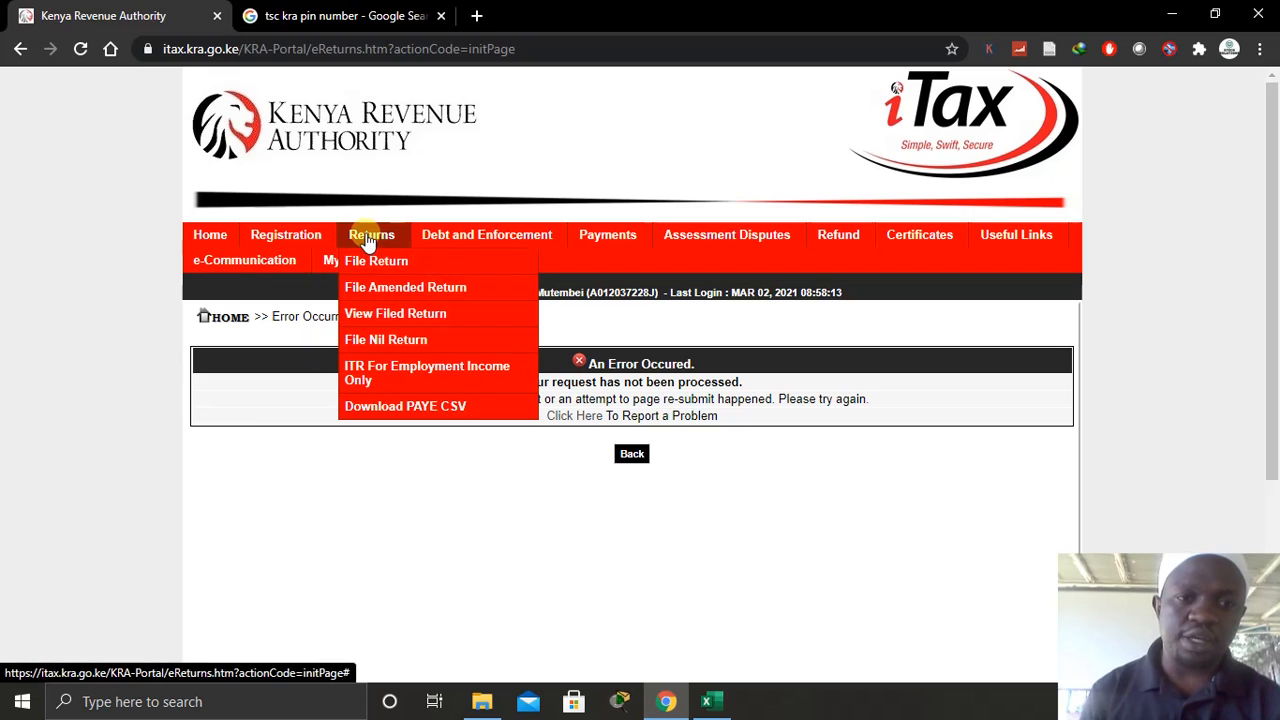
click(386, 264)
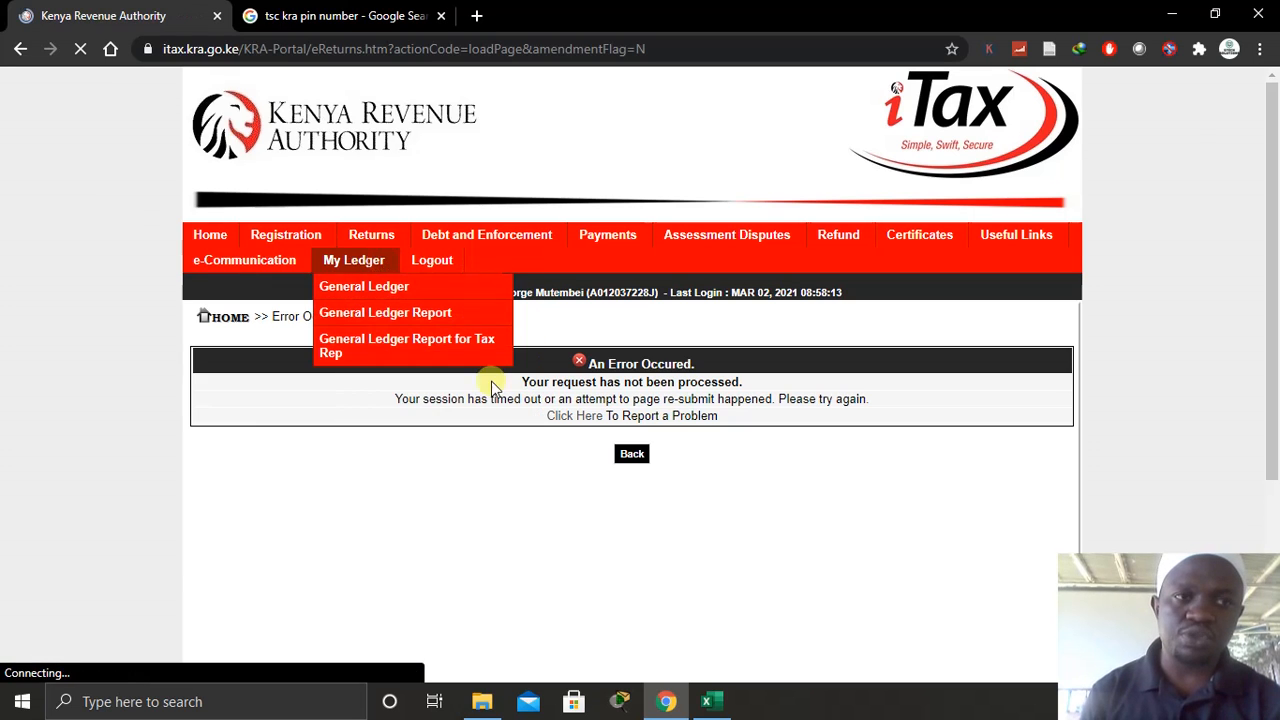
- Choose the Income Tax - Resident Individual obligation, dismiss the filing-period warning, and scroll to the upload section
click(631, 448)
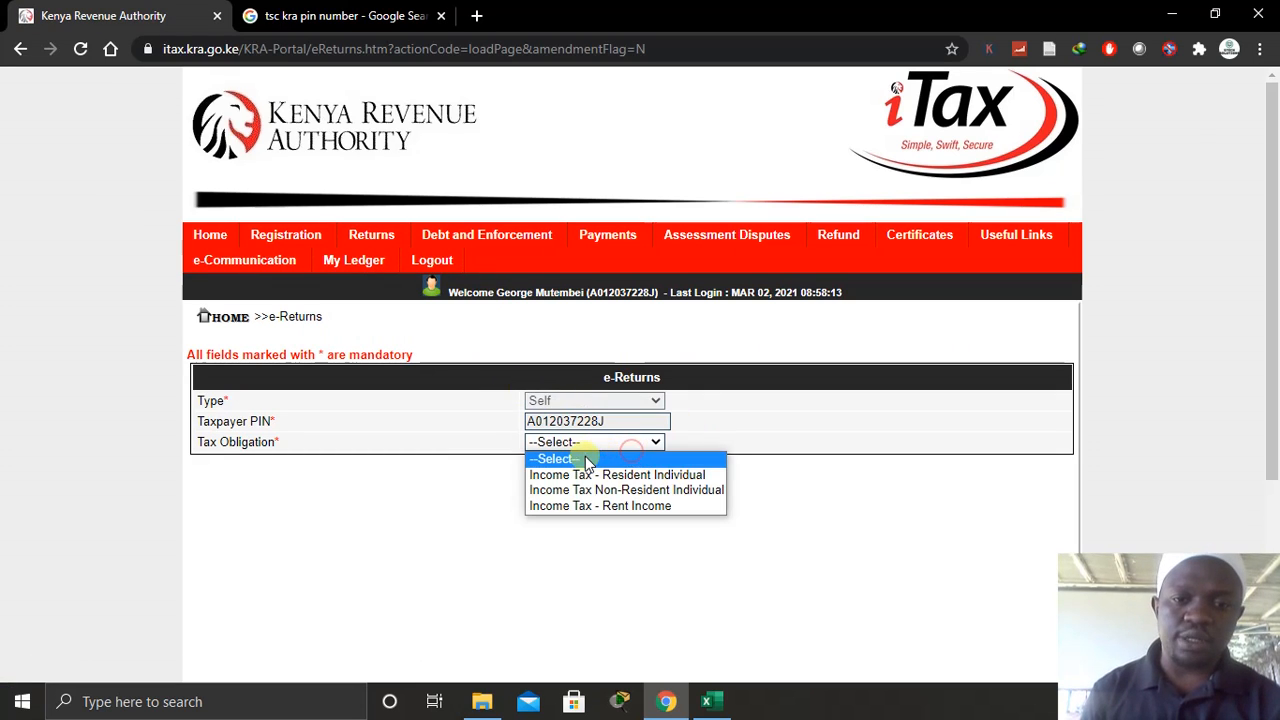
click(597, 470)
click(650, 482)
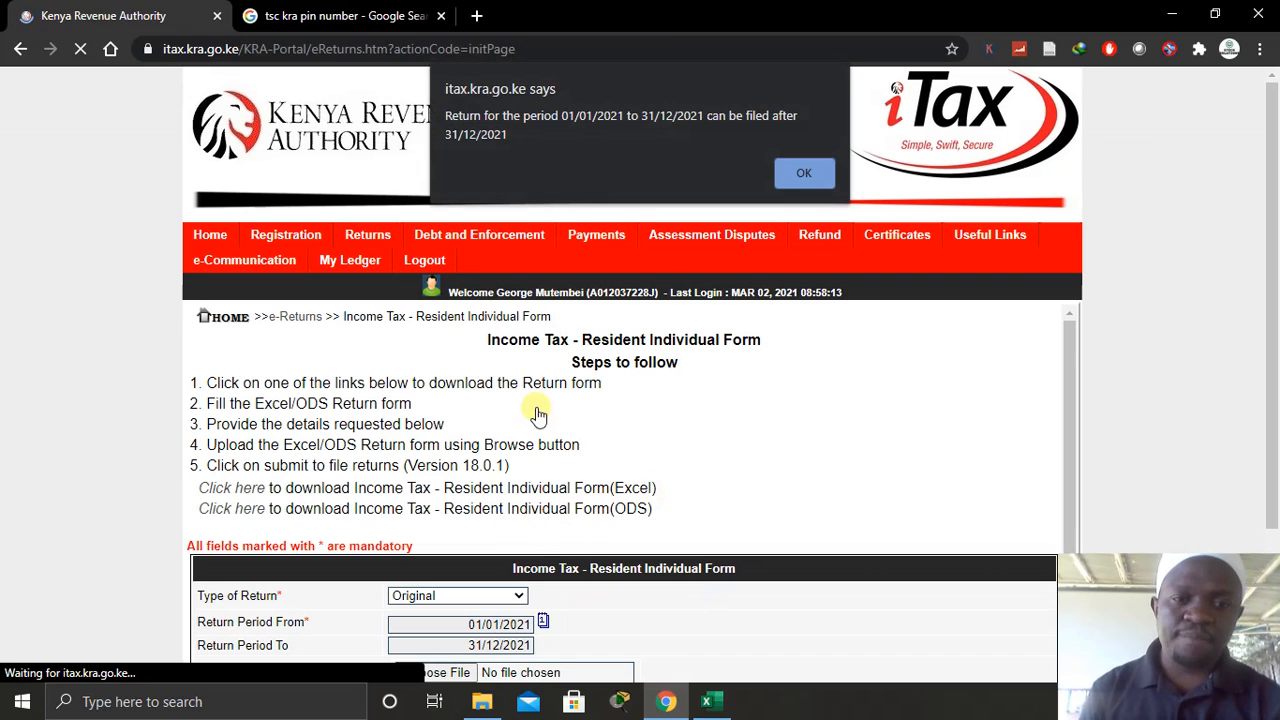
click(801, 175)
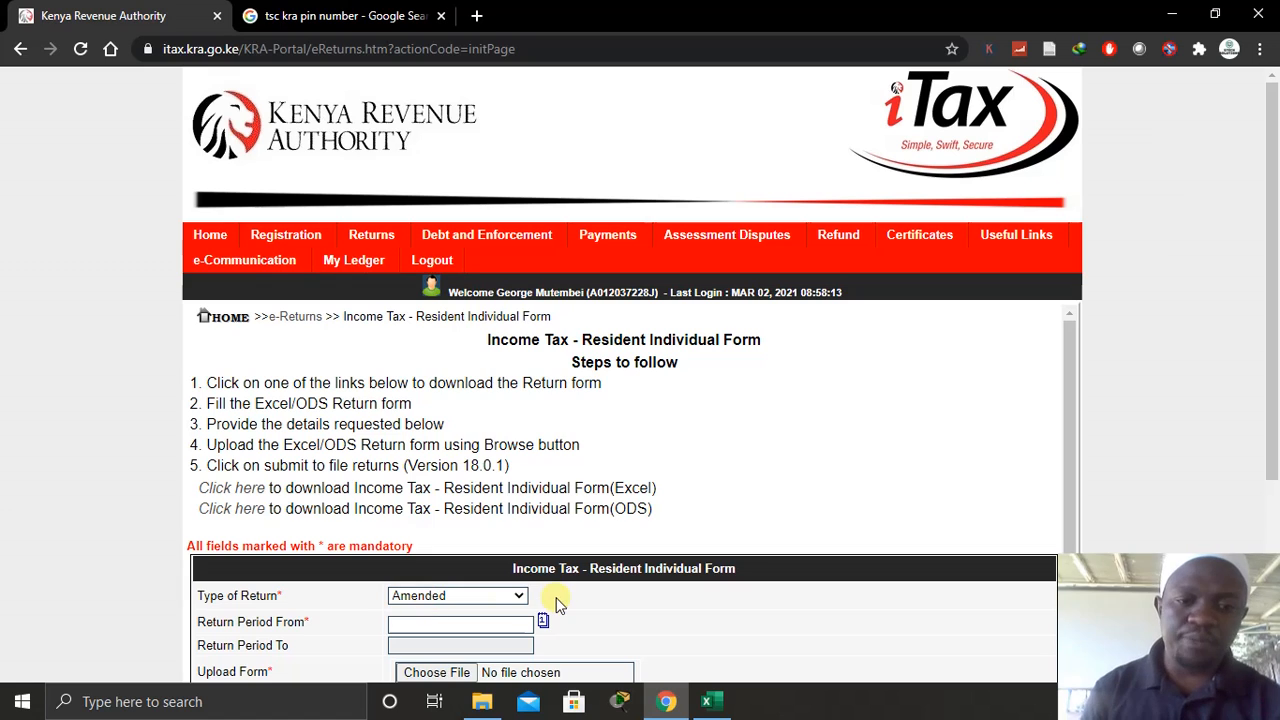
scroll(555, 602, down, 1)
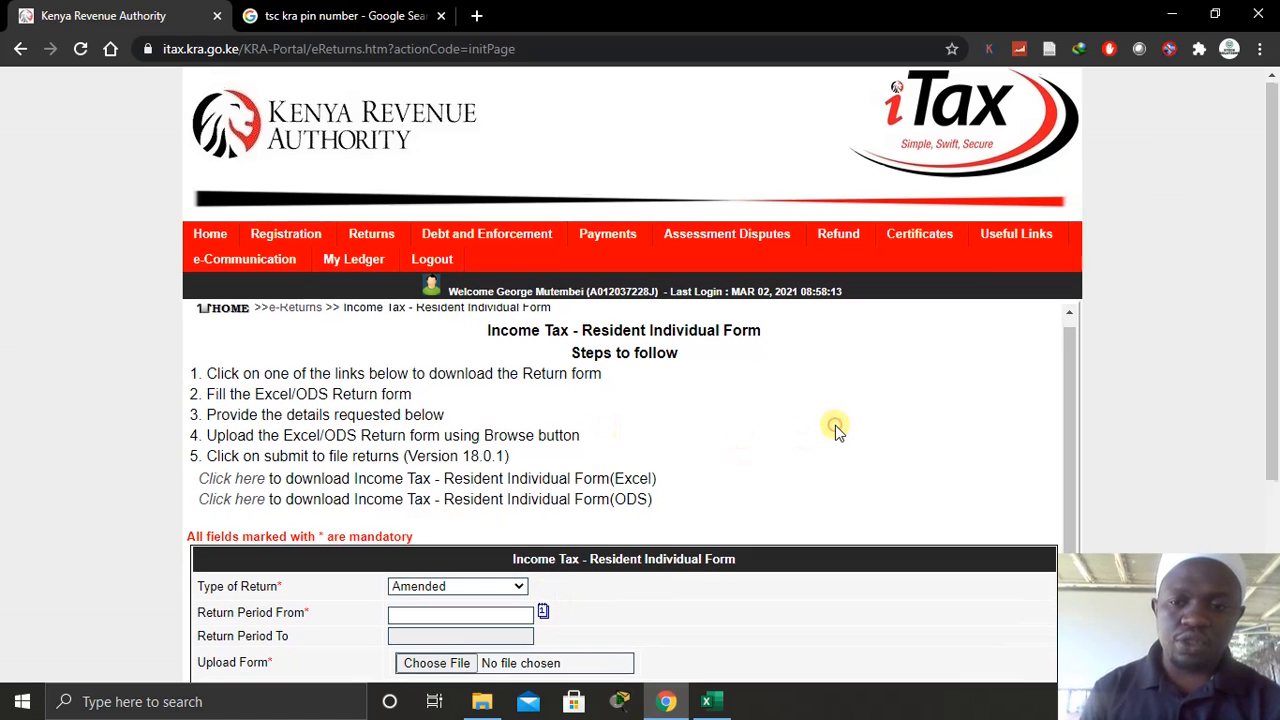
scroll(835, 428, down, 2)
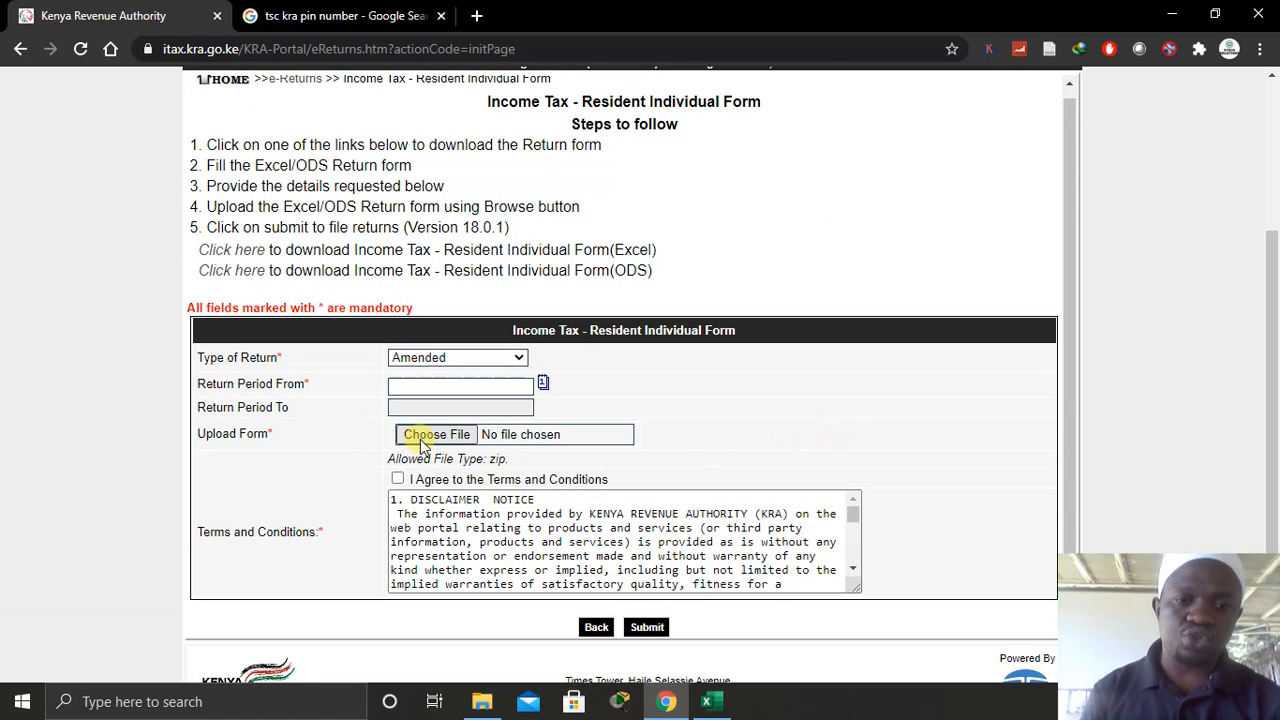